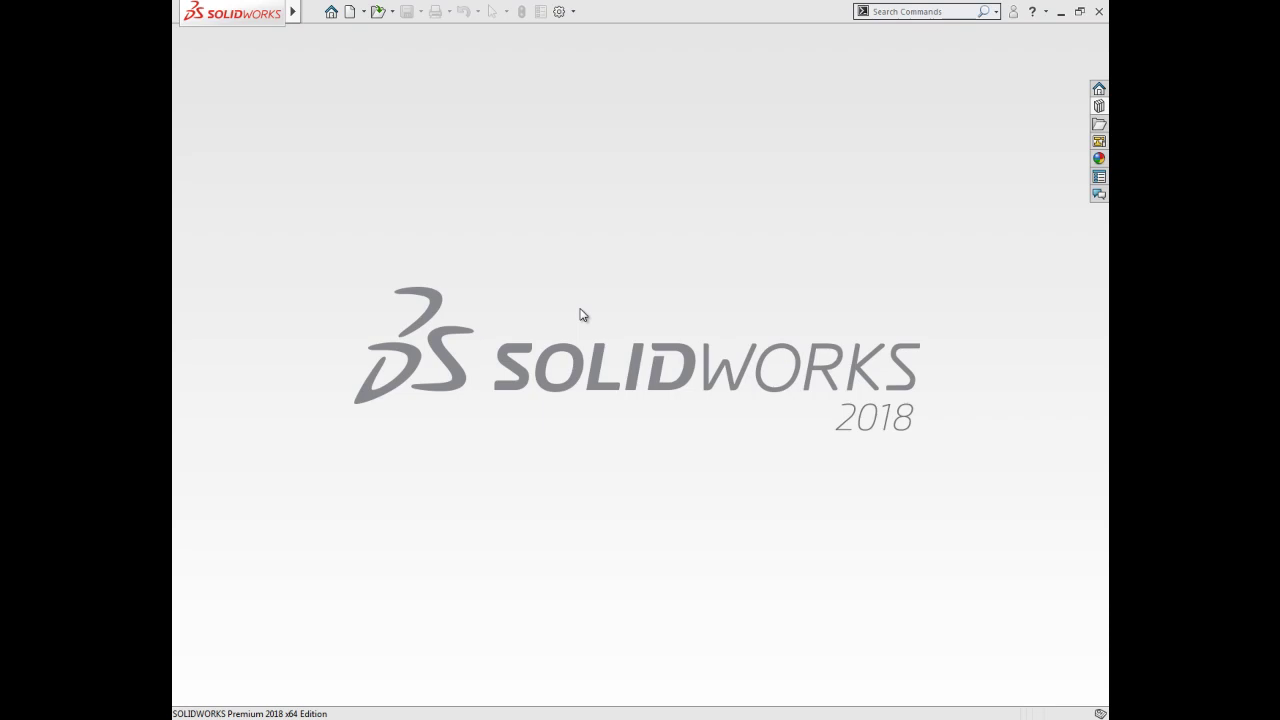
# Create a new Part document (Part2) from the New SOLIDWORKS Document dialog.
pyautogui.click(350, 13)
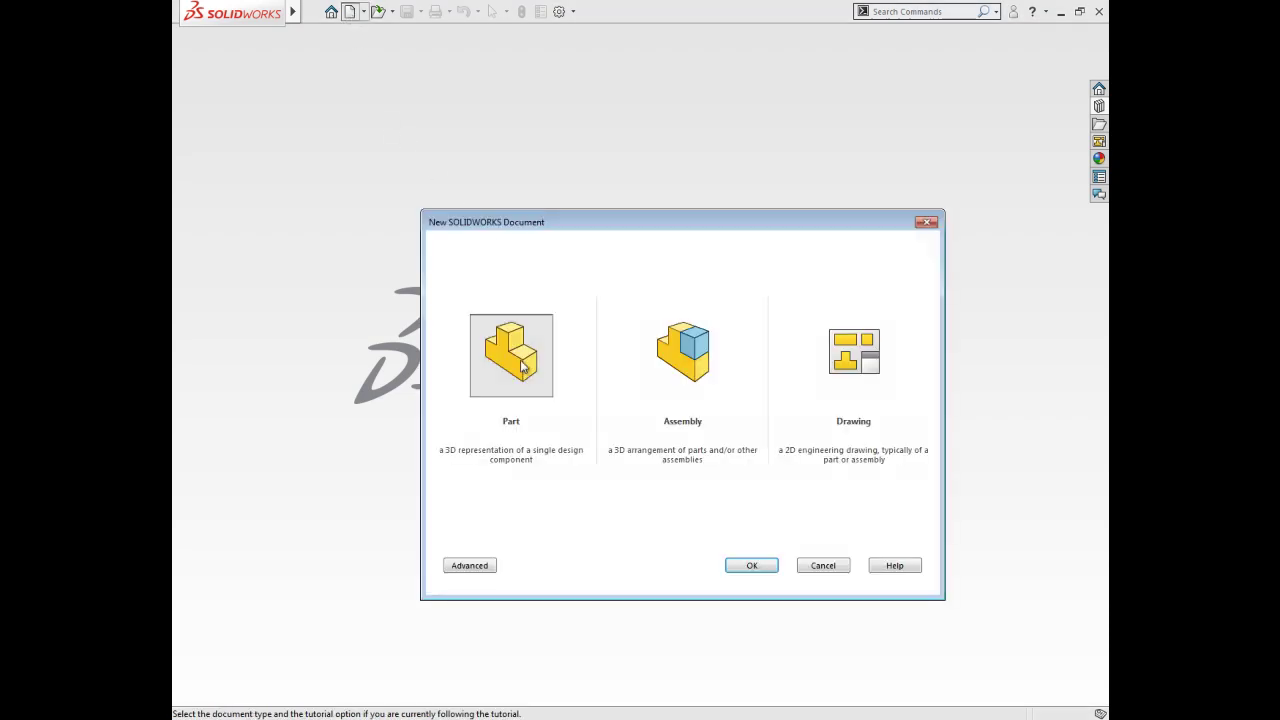
pyautogui.click(751, 565)
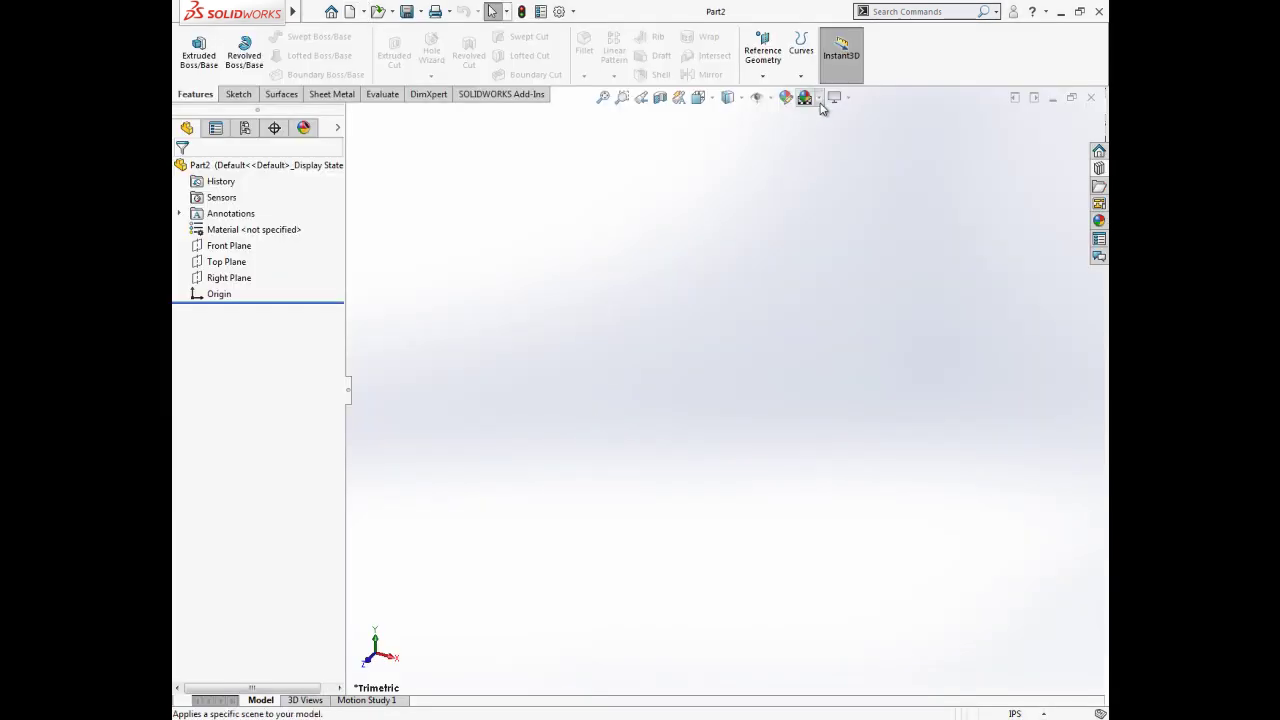
# Apply the Plain White scene and switch the document units from IPS to MMGS.
pyautogui.click(817, 97)
pyautogui.moveTo(805, 97)
pyautogui.click(829, 120)
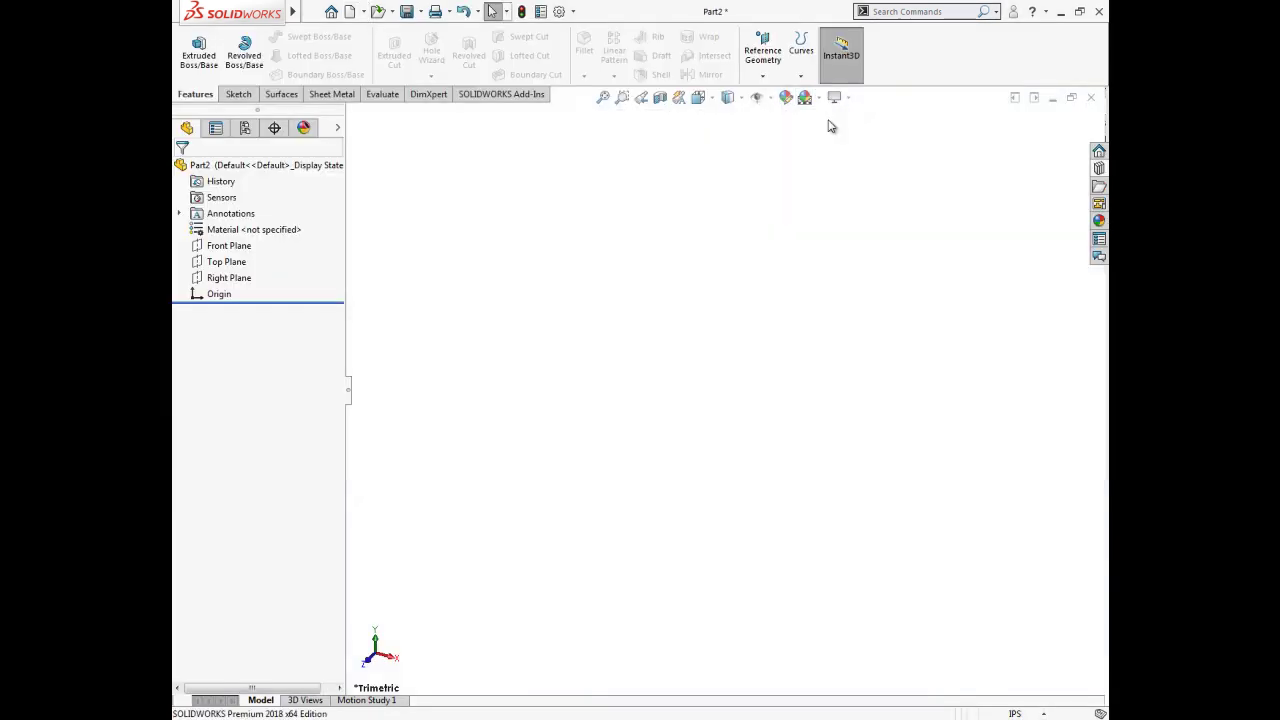
pyautogui.click(1045, 713)
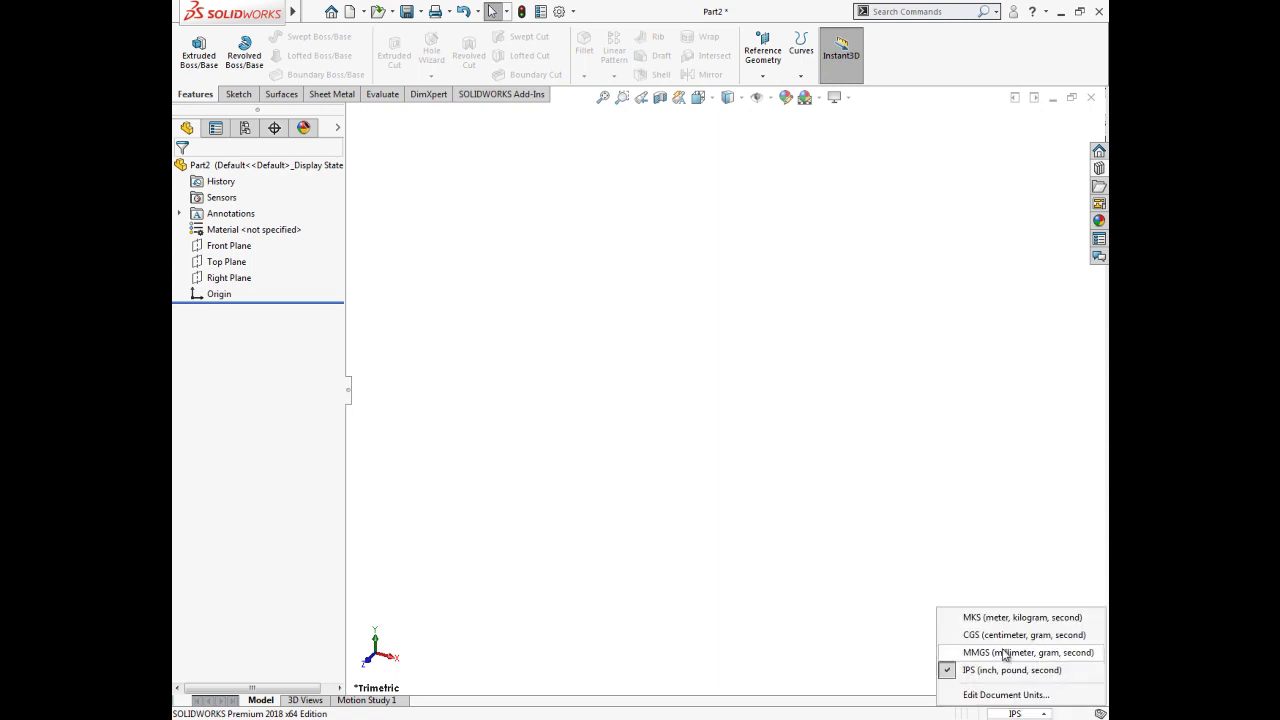
pyautogui.click(1006, 654)
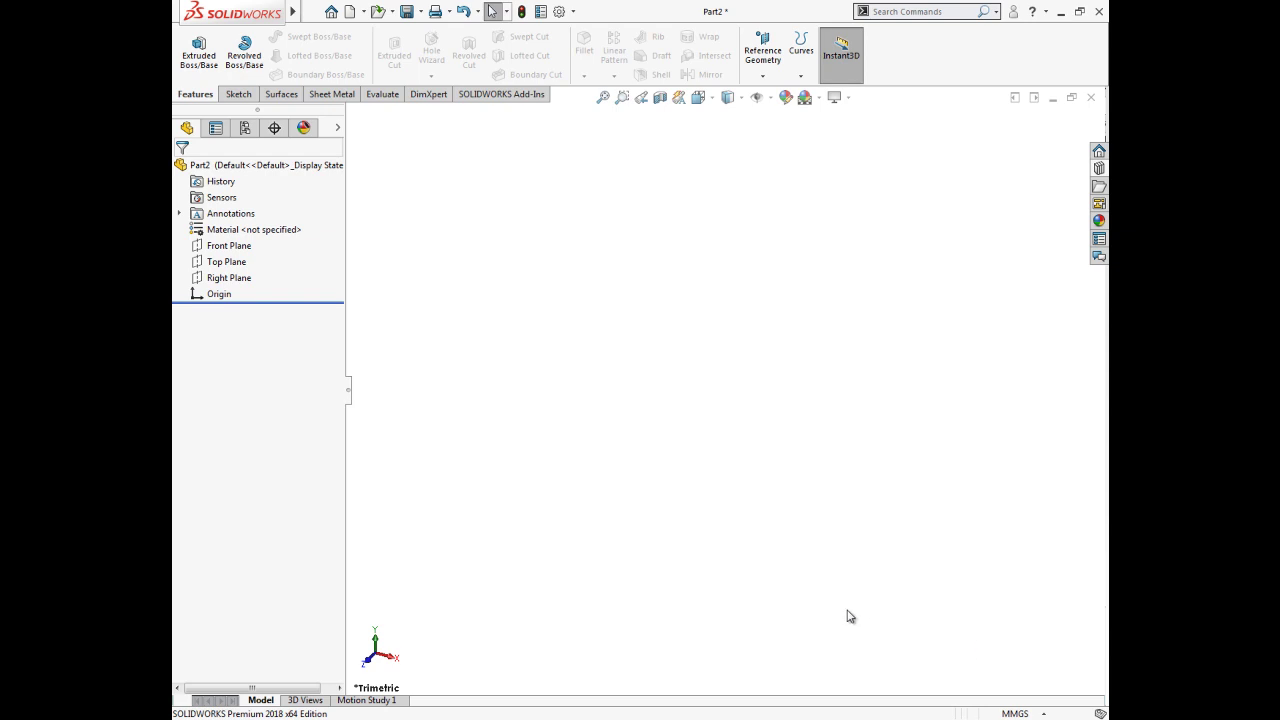
# On the Front Plane, draw a square center rectangle centred on the origin.
pyautogui.click(226, 248)
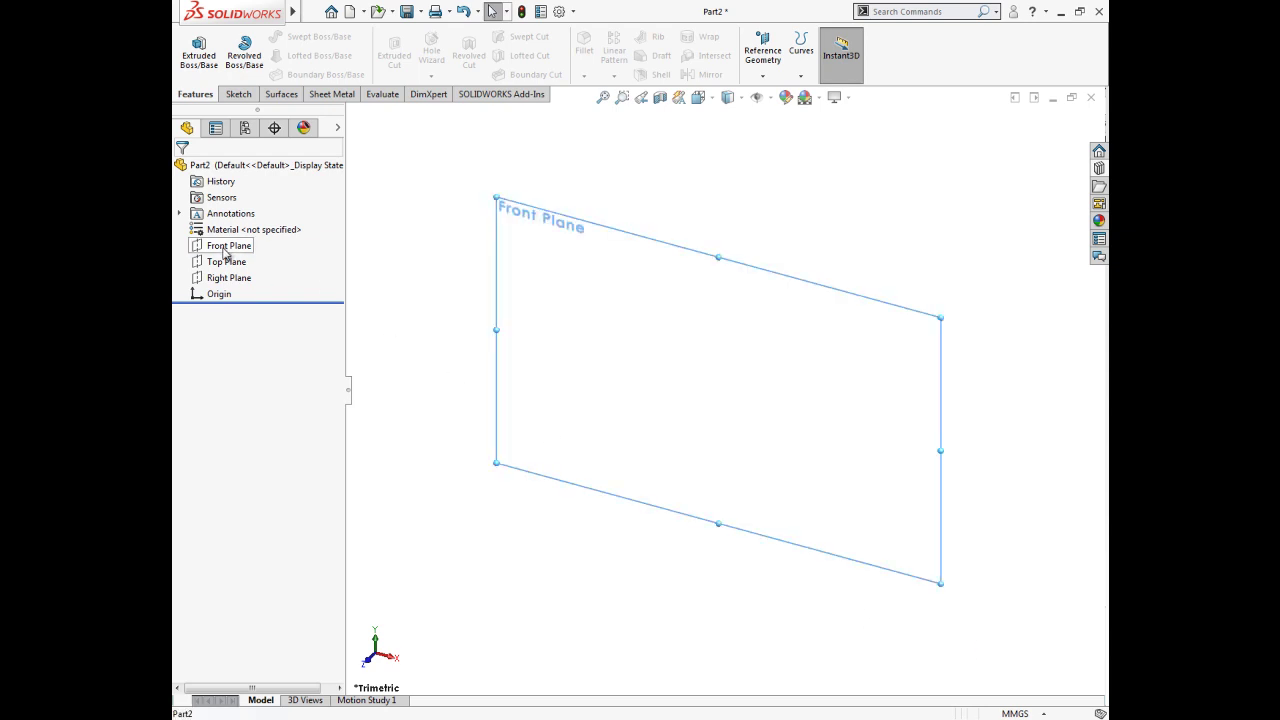
pyautogui.click(236, 232)
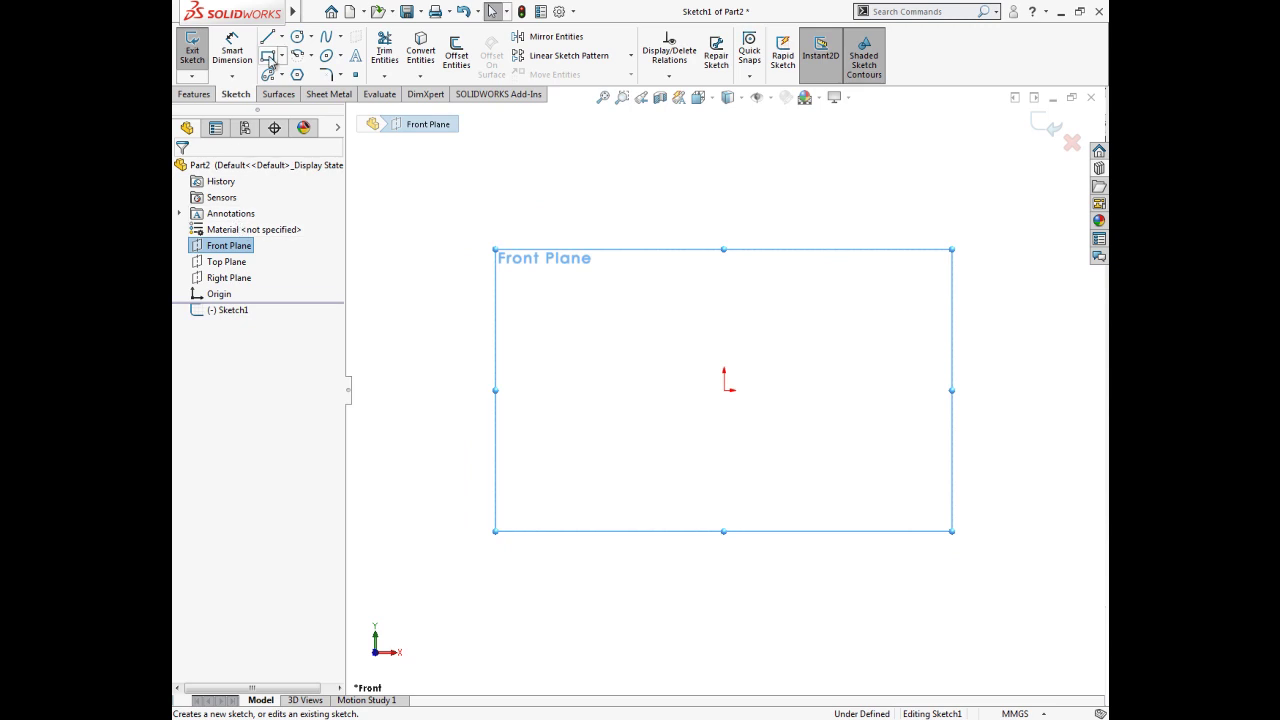
pyautogui.click(269, 58)
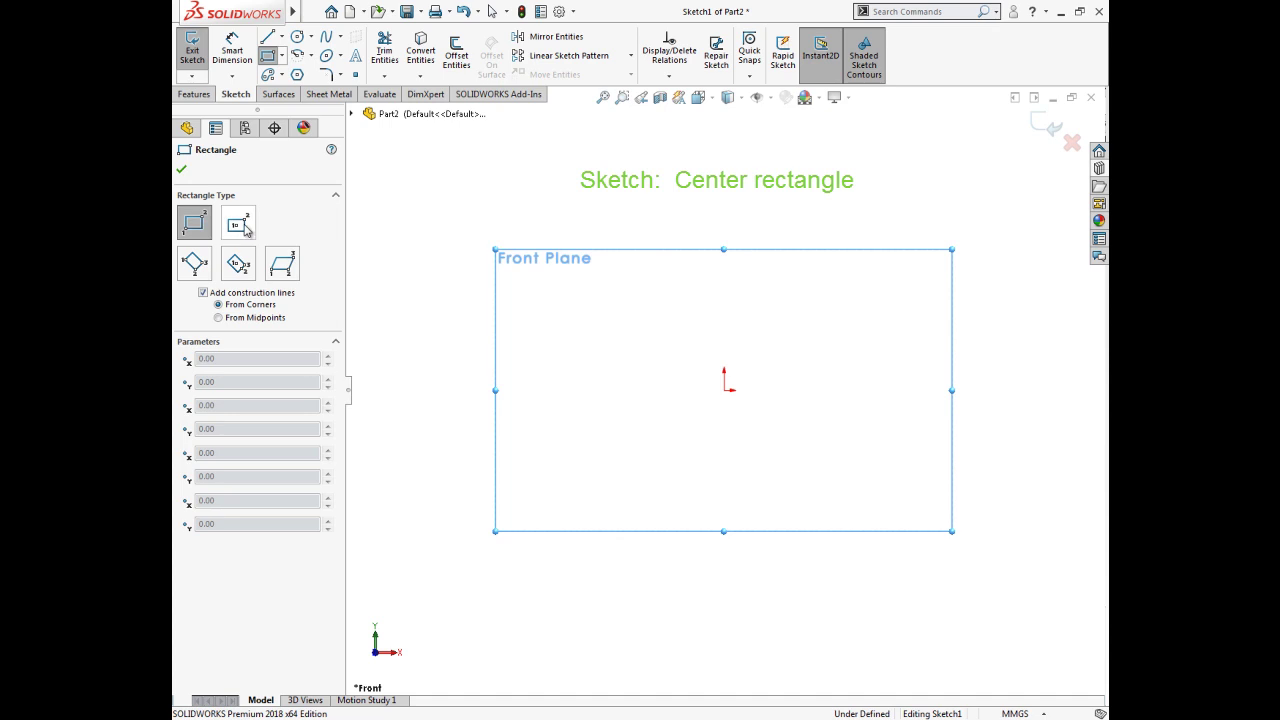
pyautogui.click(245, 227)
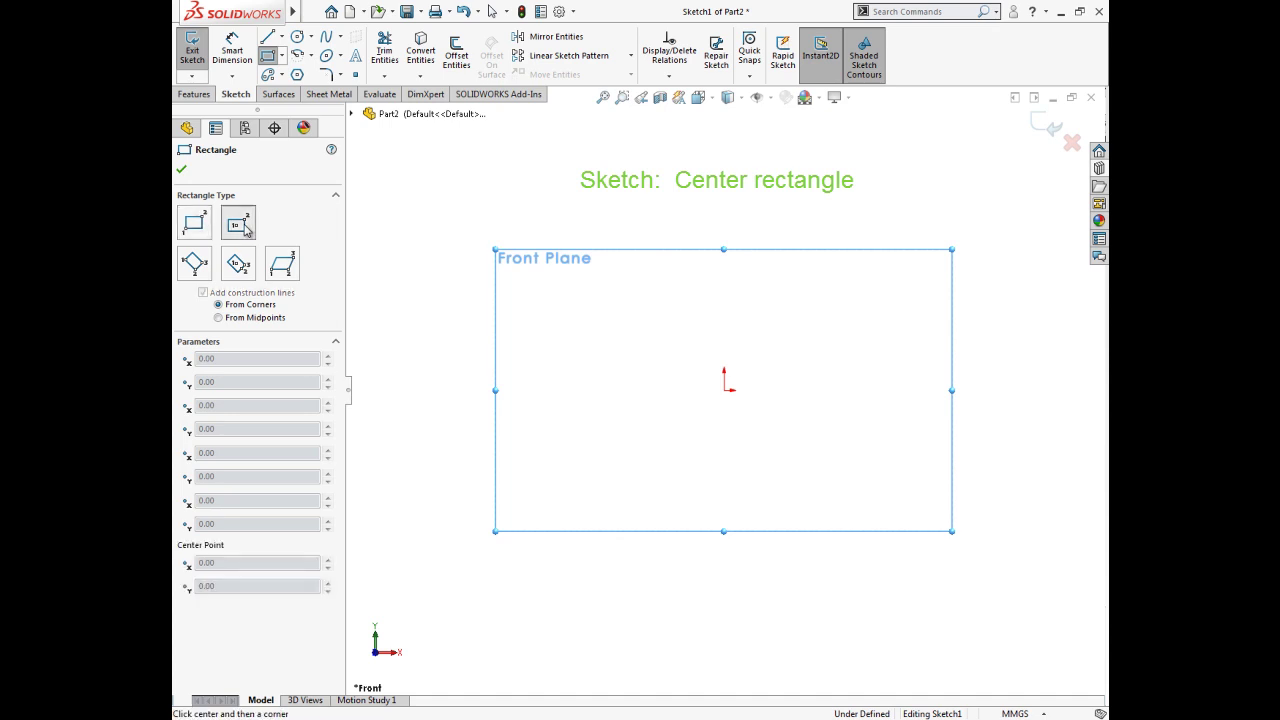
pyautogui.click(725, 391)
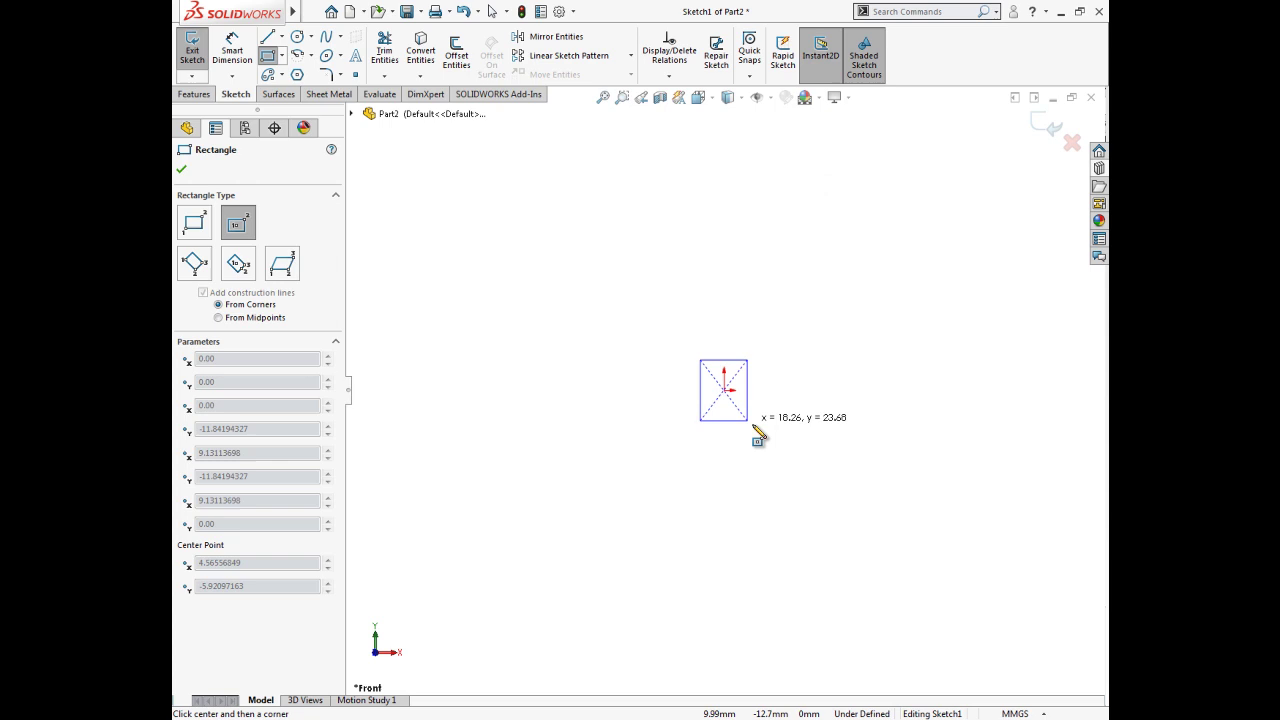
pyautogui.click(876, 525)
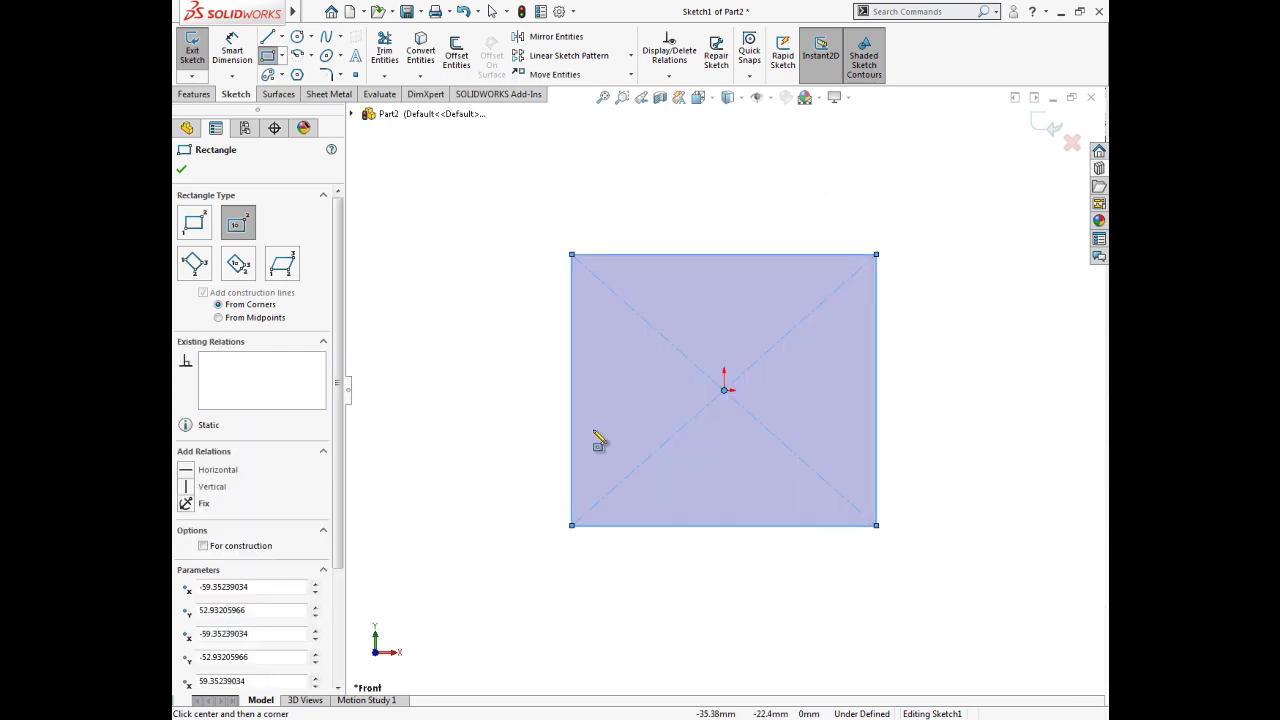
pyautogui.click(182, 171)
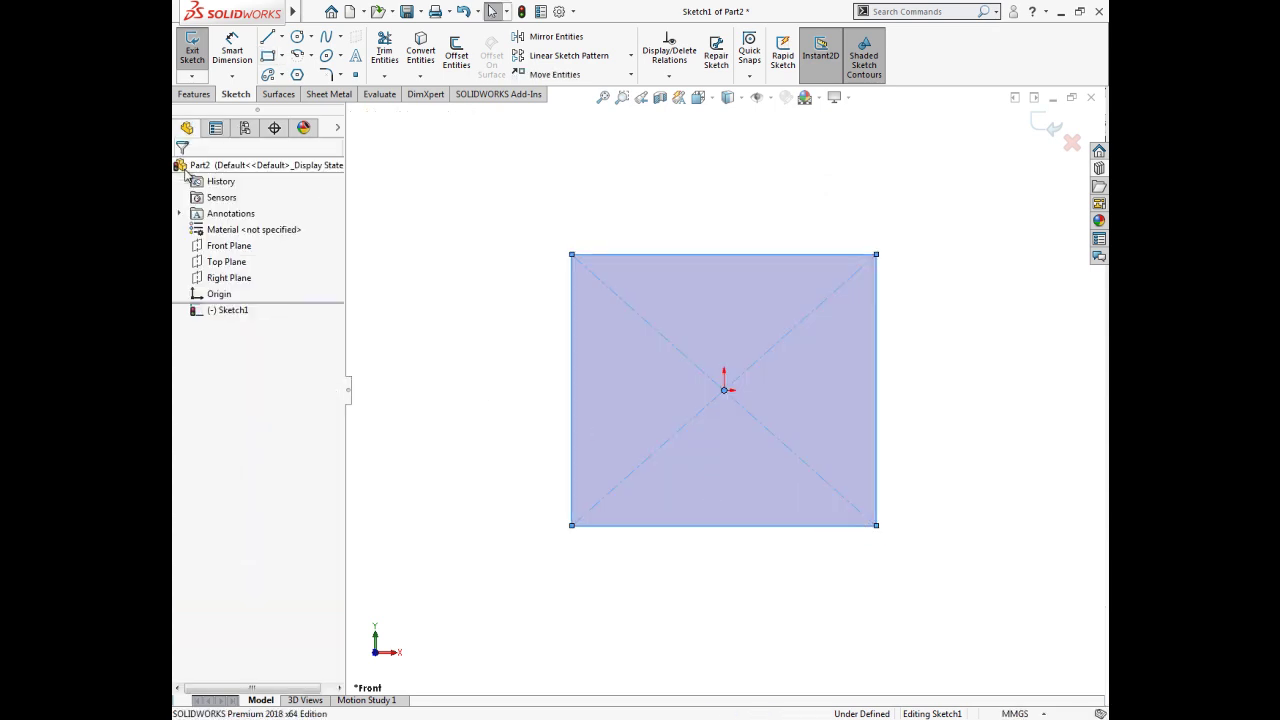
# Dimension the square's bottom and left edges to 100 mm each, fully defining Sketch1.
pyautogui.click(230, 50)
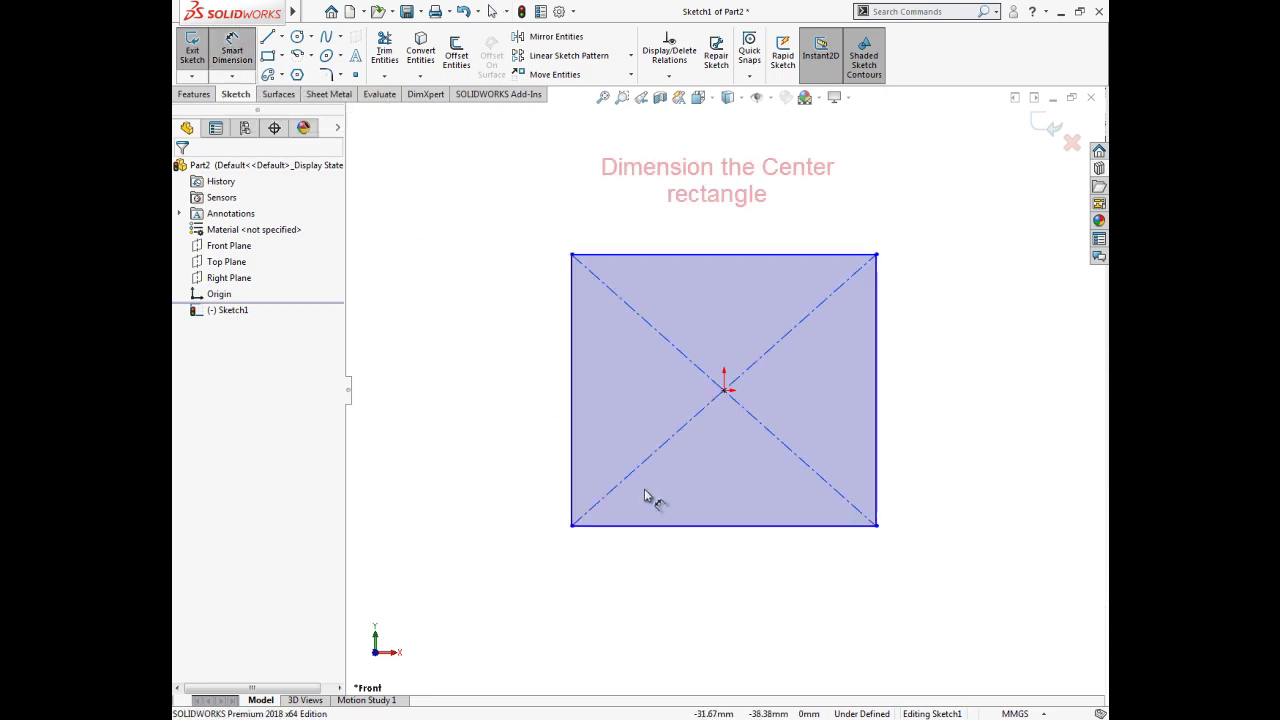
pyautogui.click(687, 527)
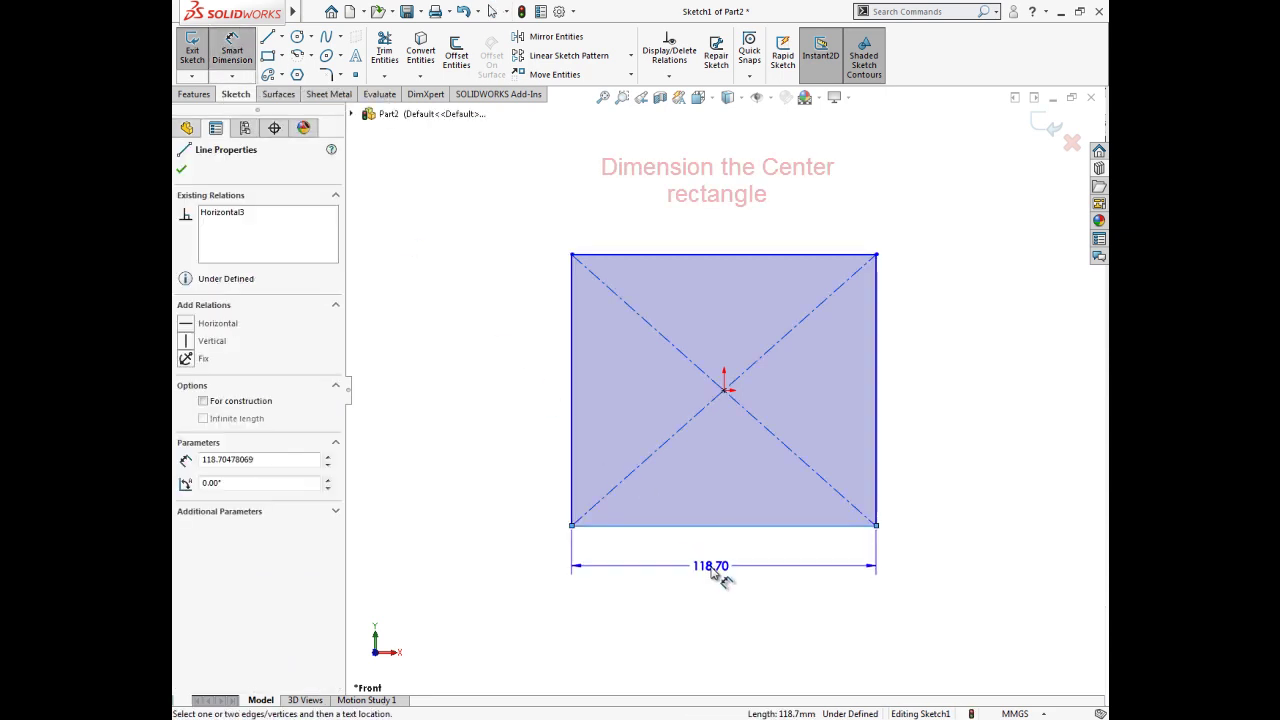
pyautogui.click(640, 566)
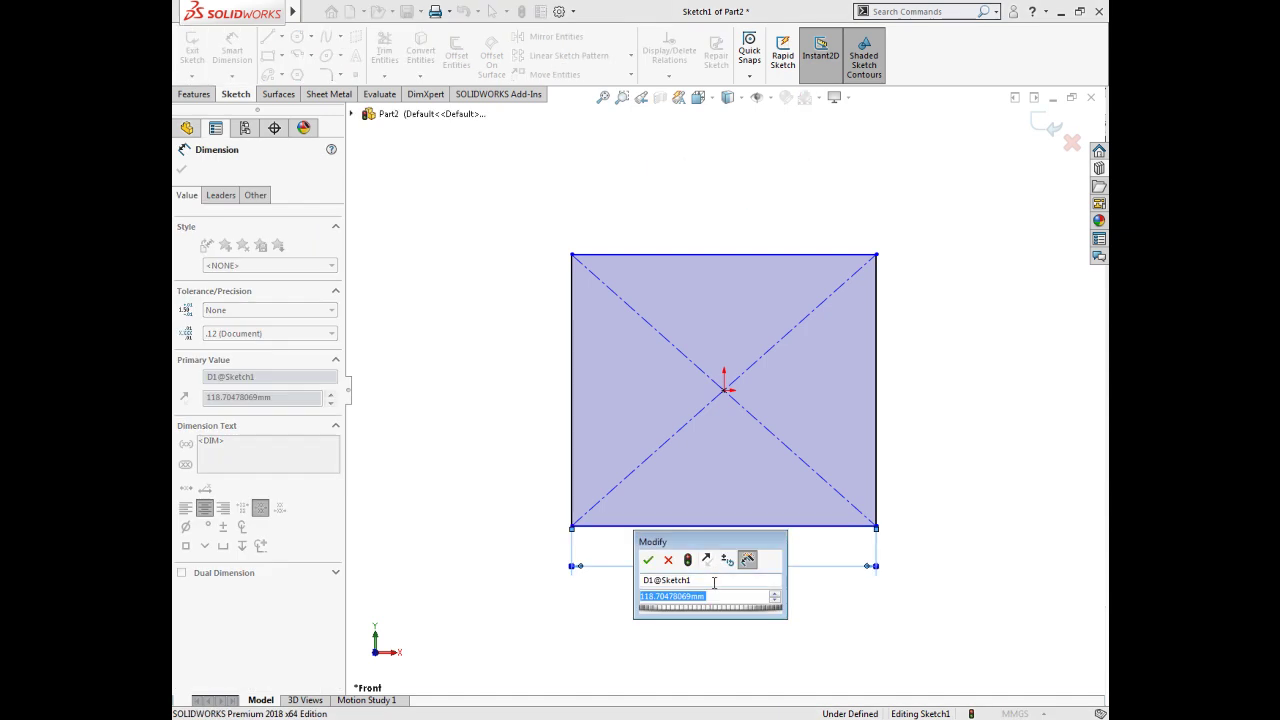
pyautogui.write('100')
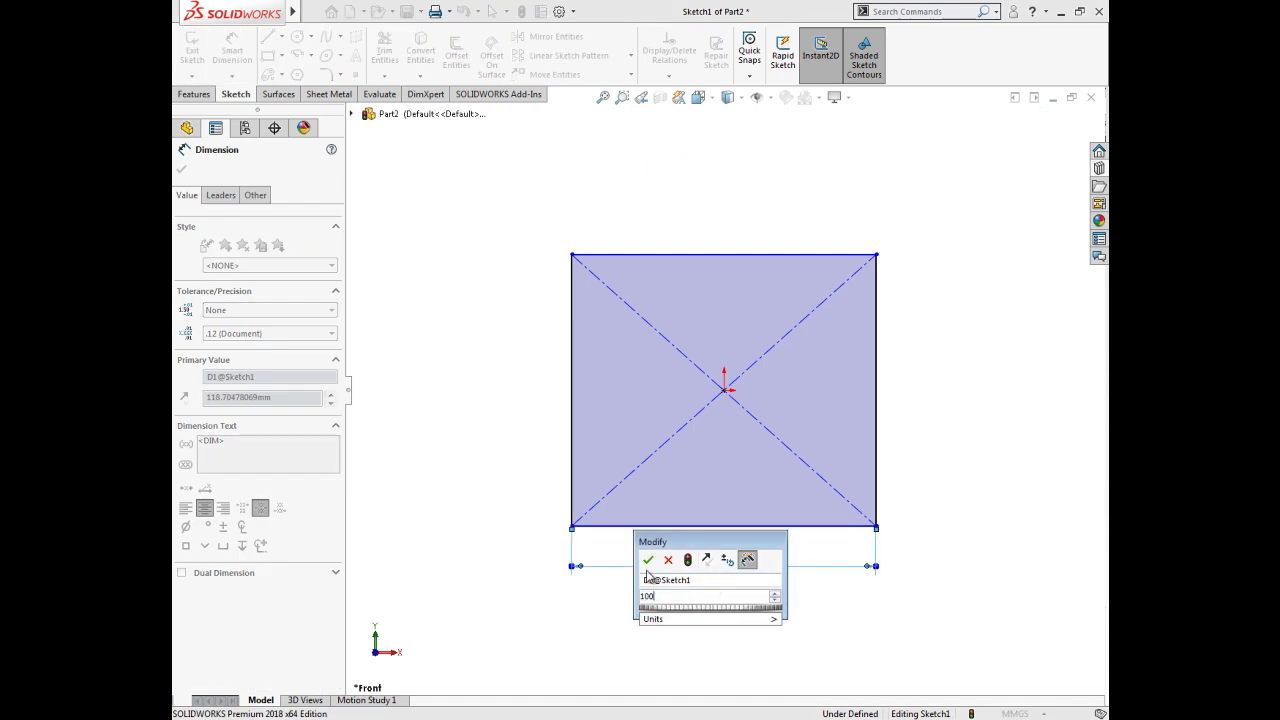
pyautogui.click(648, 562)
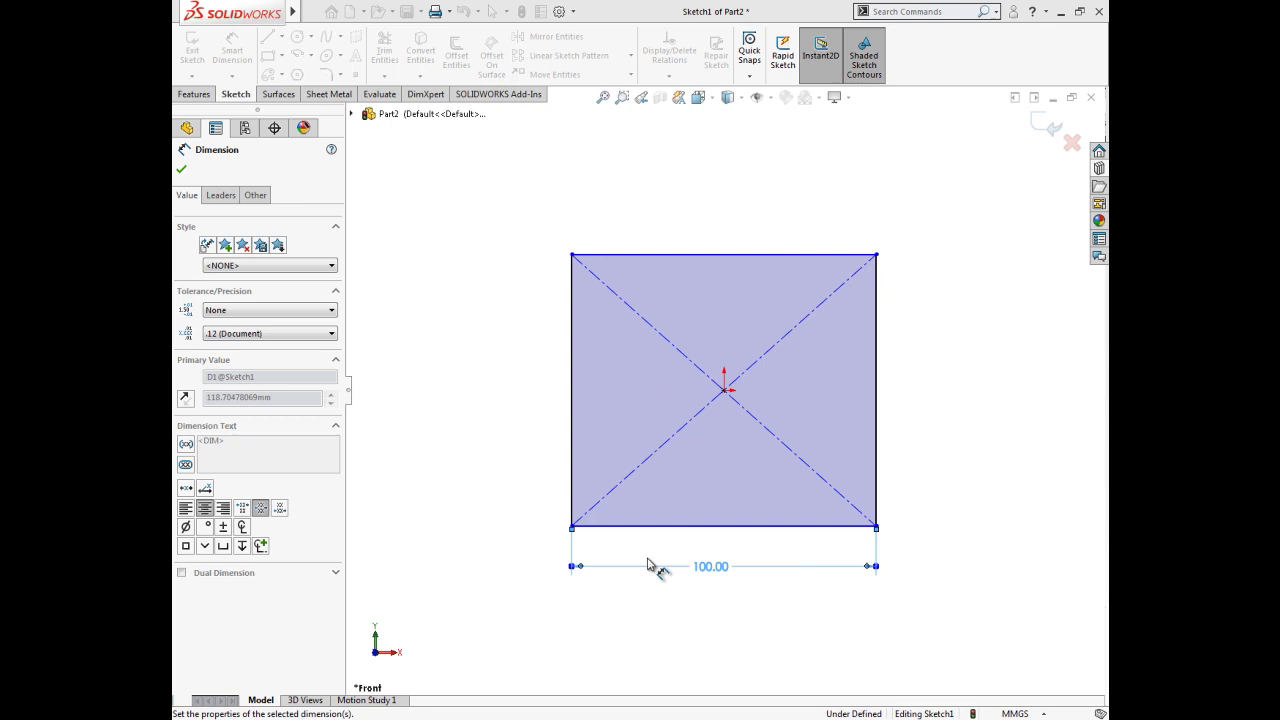
pyautogui.click(572, 430)
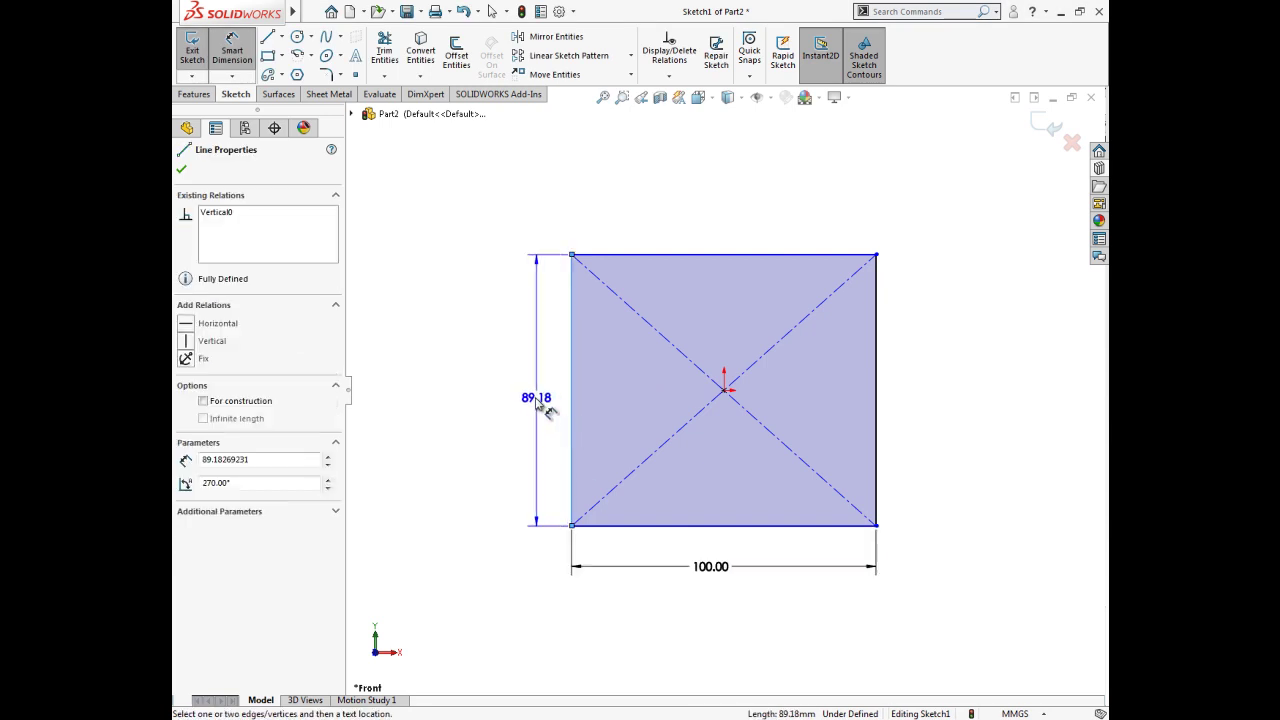
pyautogui.click(521, 405)
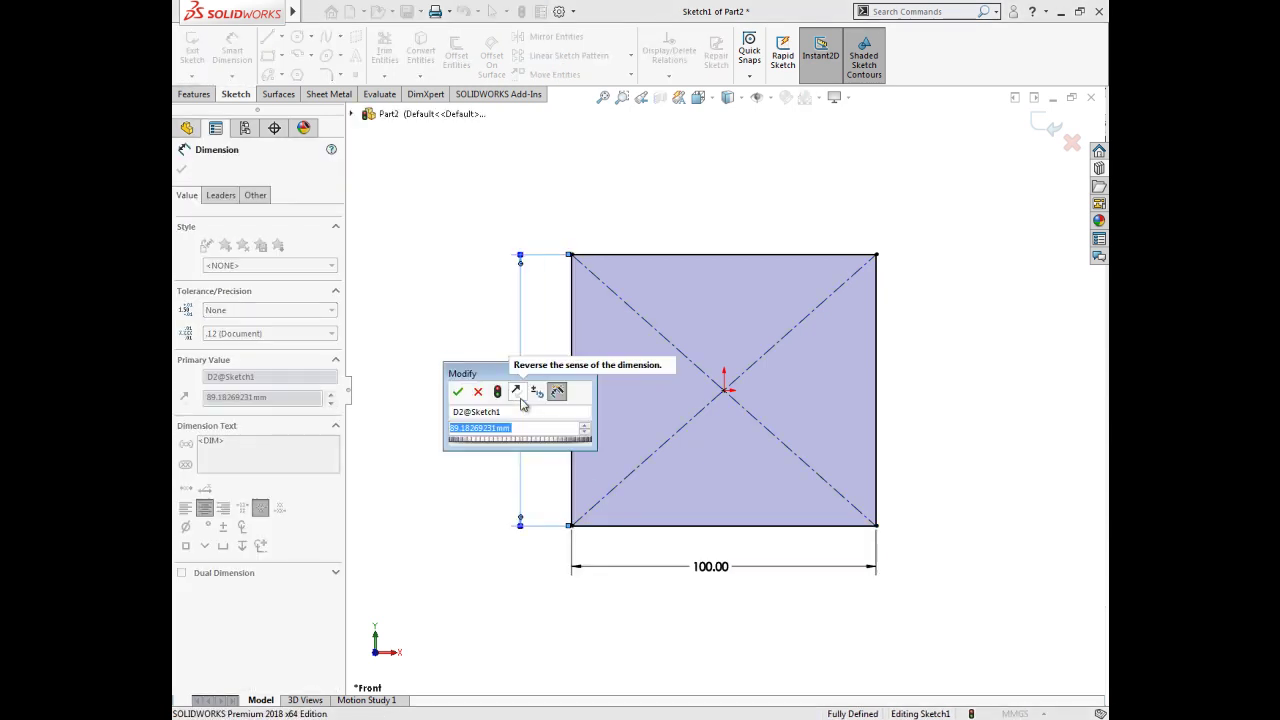
pyautogui.write('100')
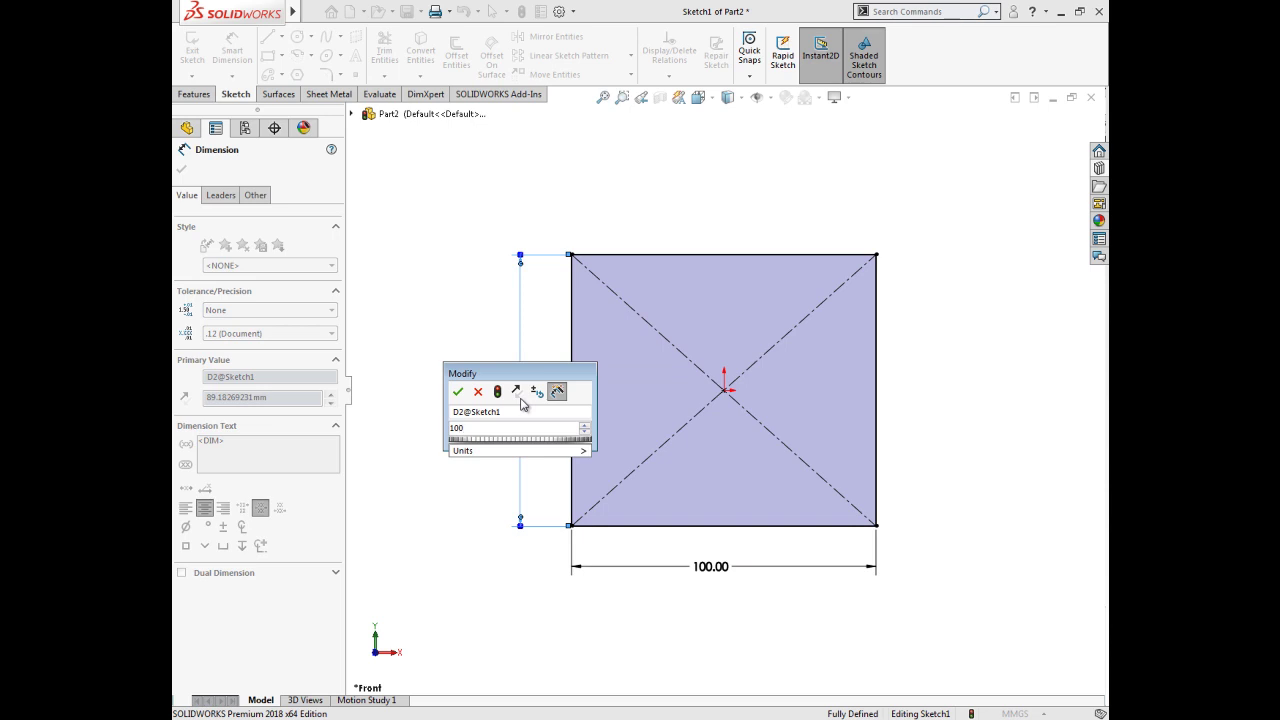
pyautogui.click(458, 393)
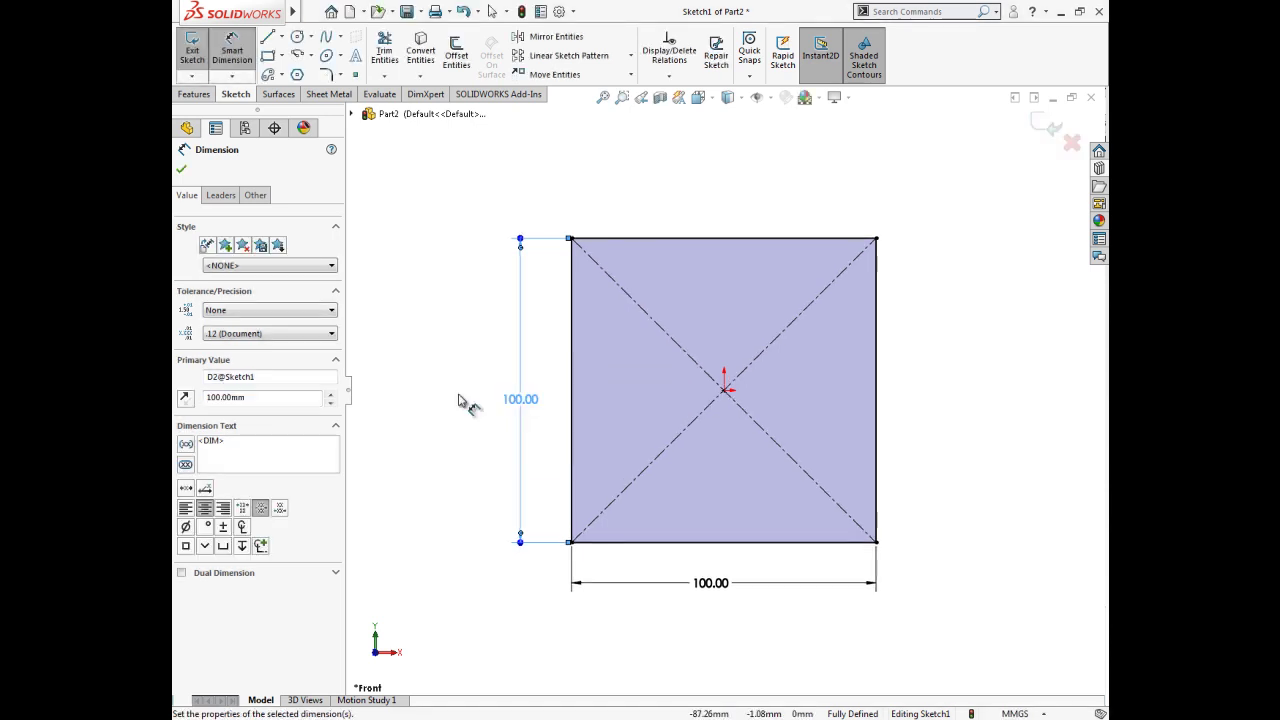
pyautogui.click(182, 170)
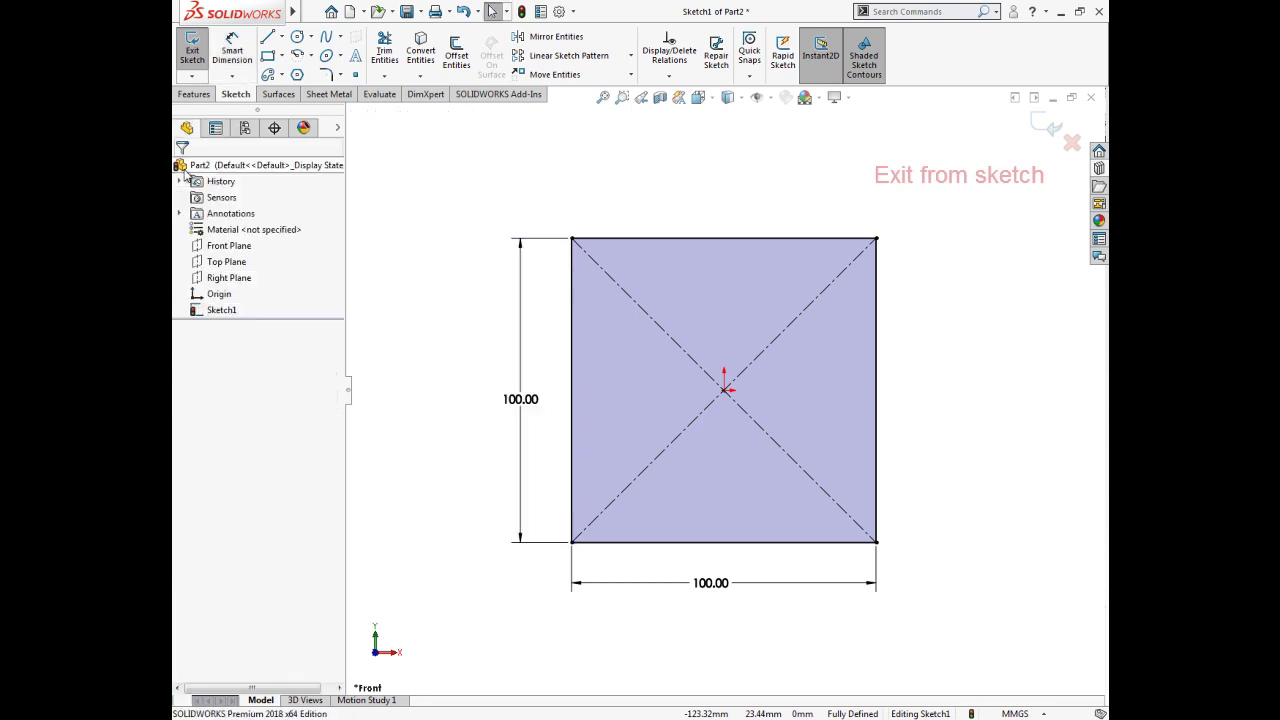
# Extrude Sketch1 mid-plane to a 100 mm depth, forming the cube as Boss-Extrude1.
pyautogui.click(1046, 130)
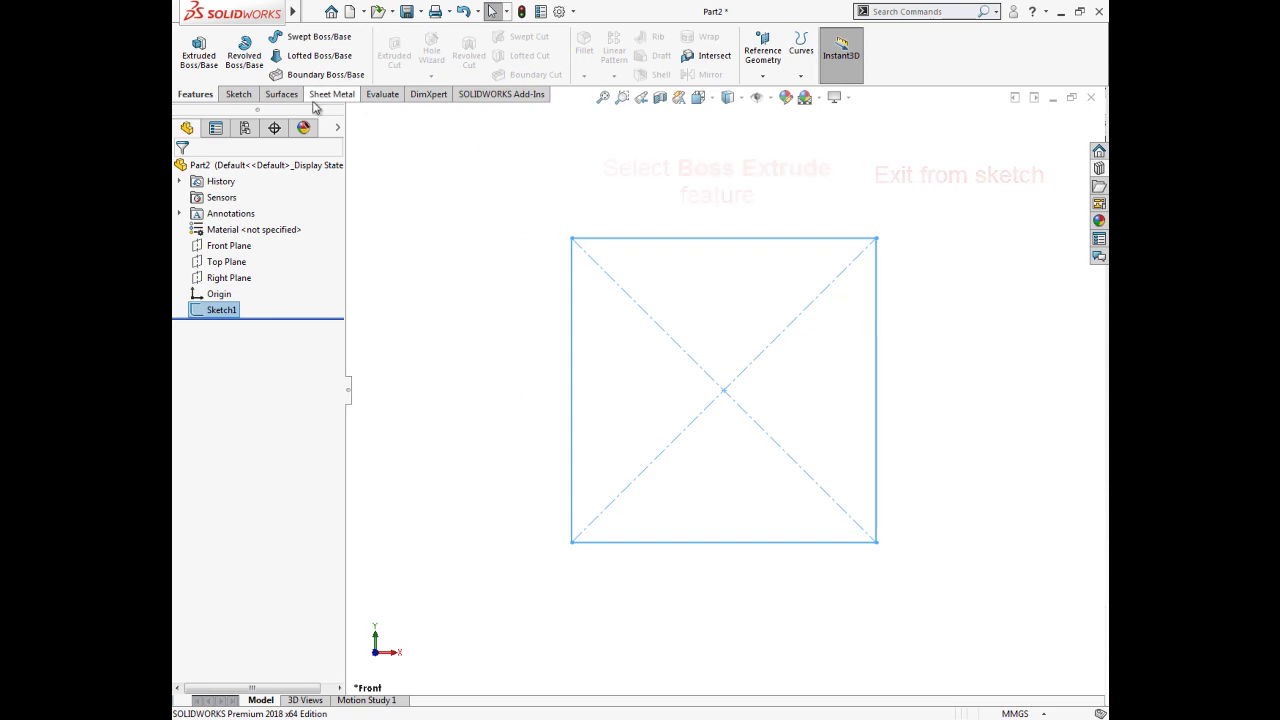
pyautogui.click(203, 65)
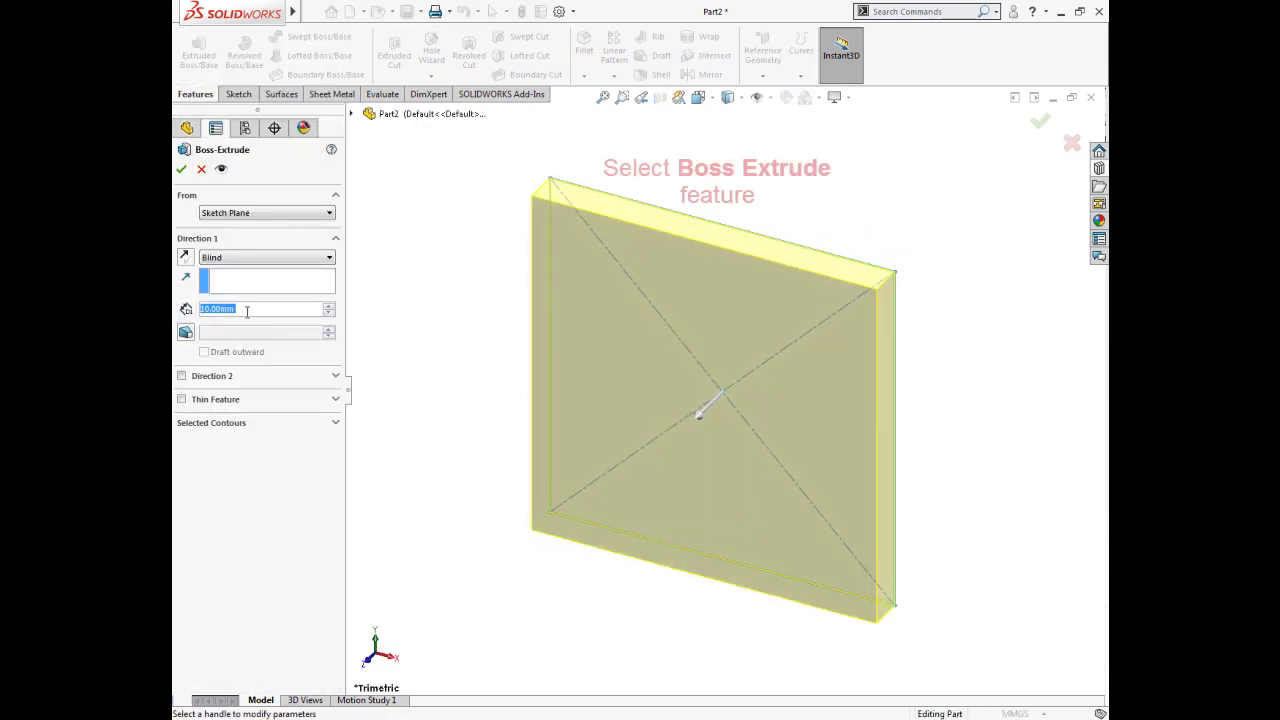
pyautogui.click(278, 257)
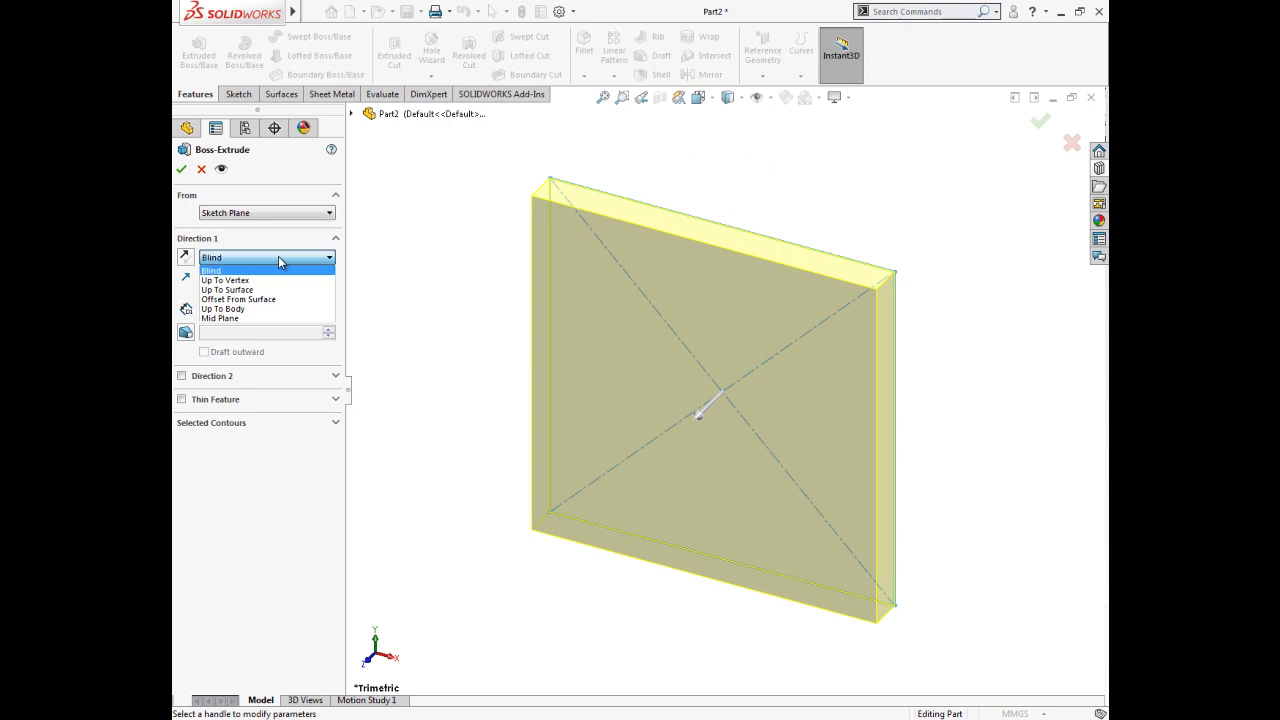
pyautogui.click(253, 318)
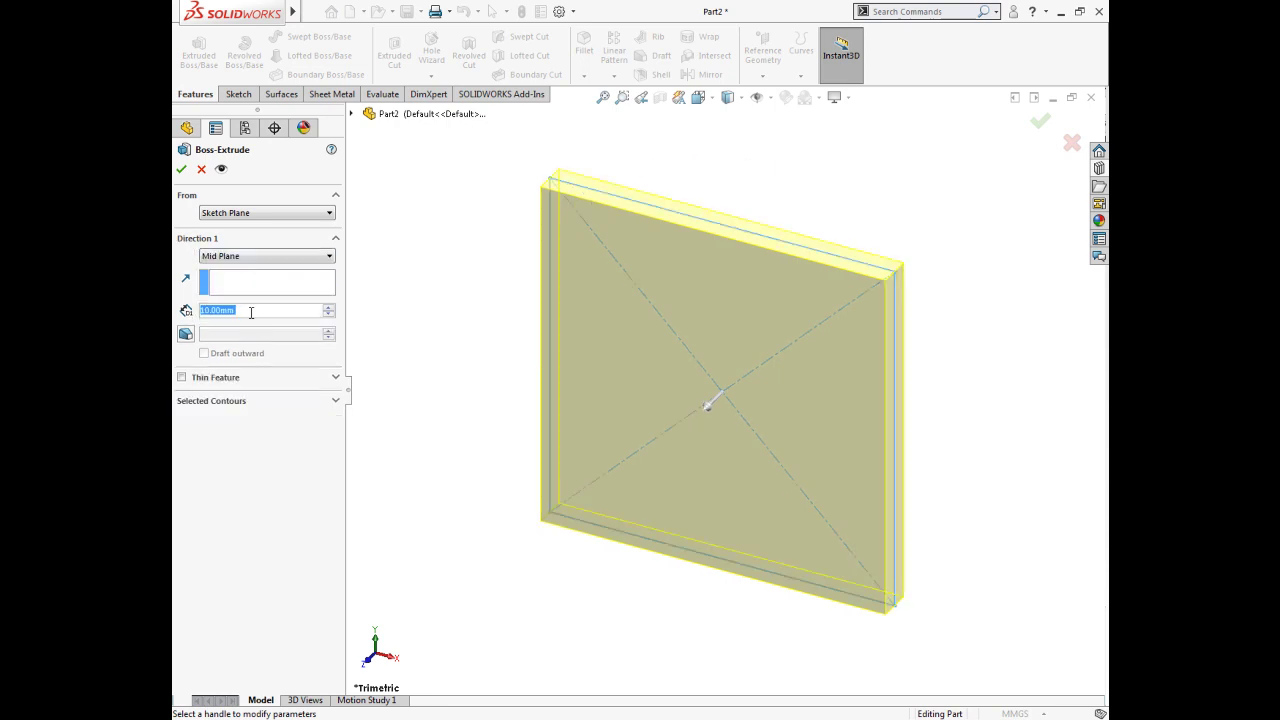
pyautogui.write('50')
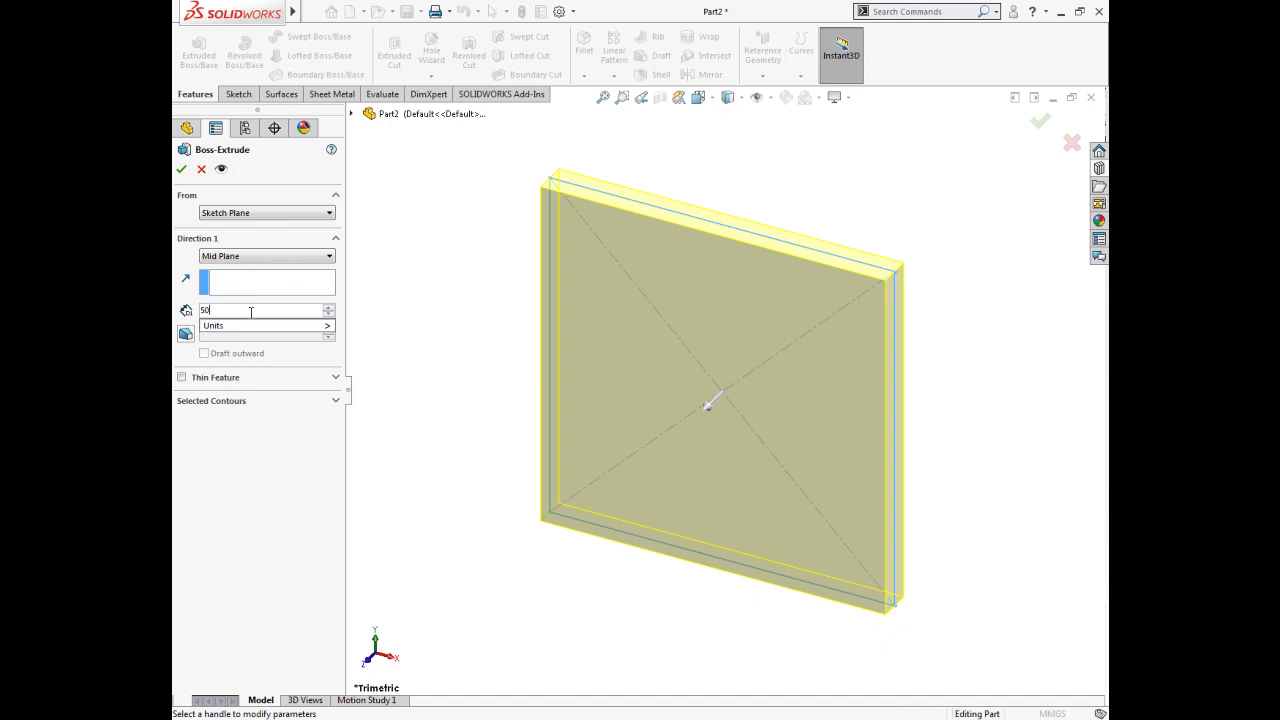
pyautogui.press('Return')
pyautogui.write('100')
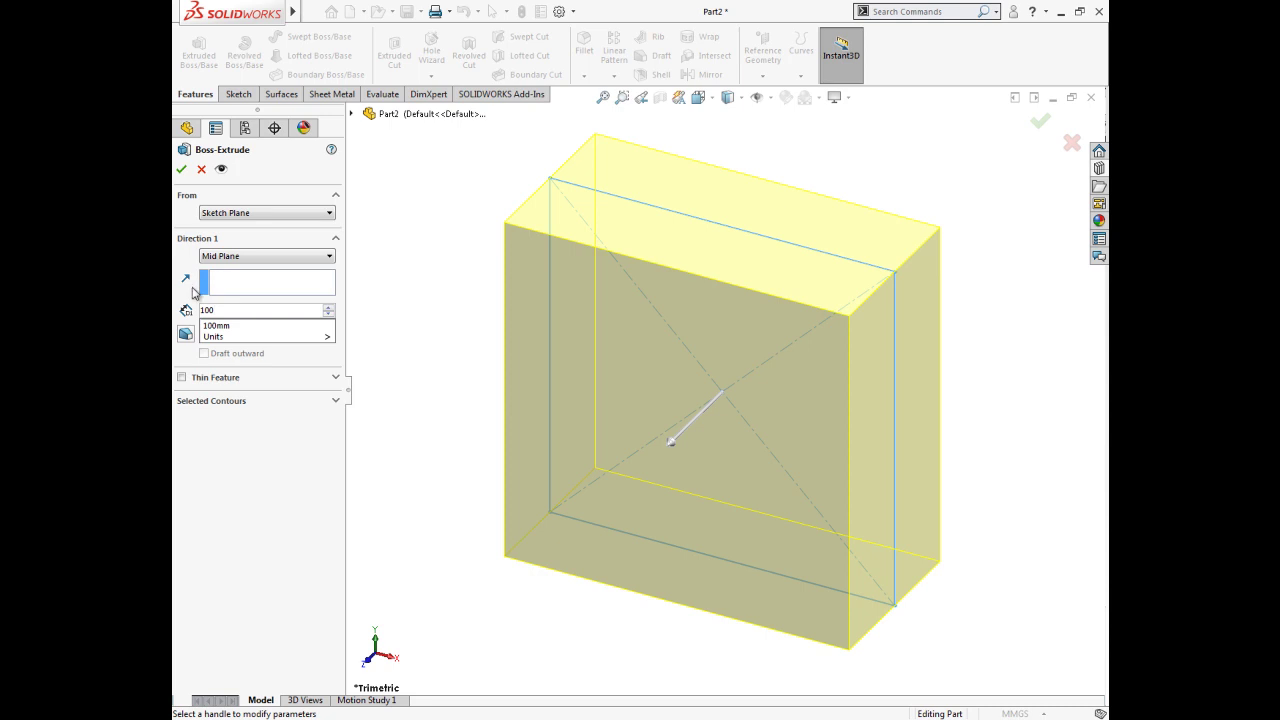
pyautogui.press('Return')
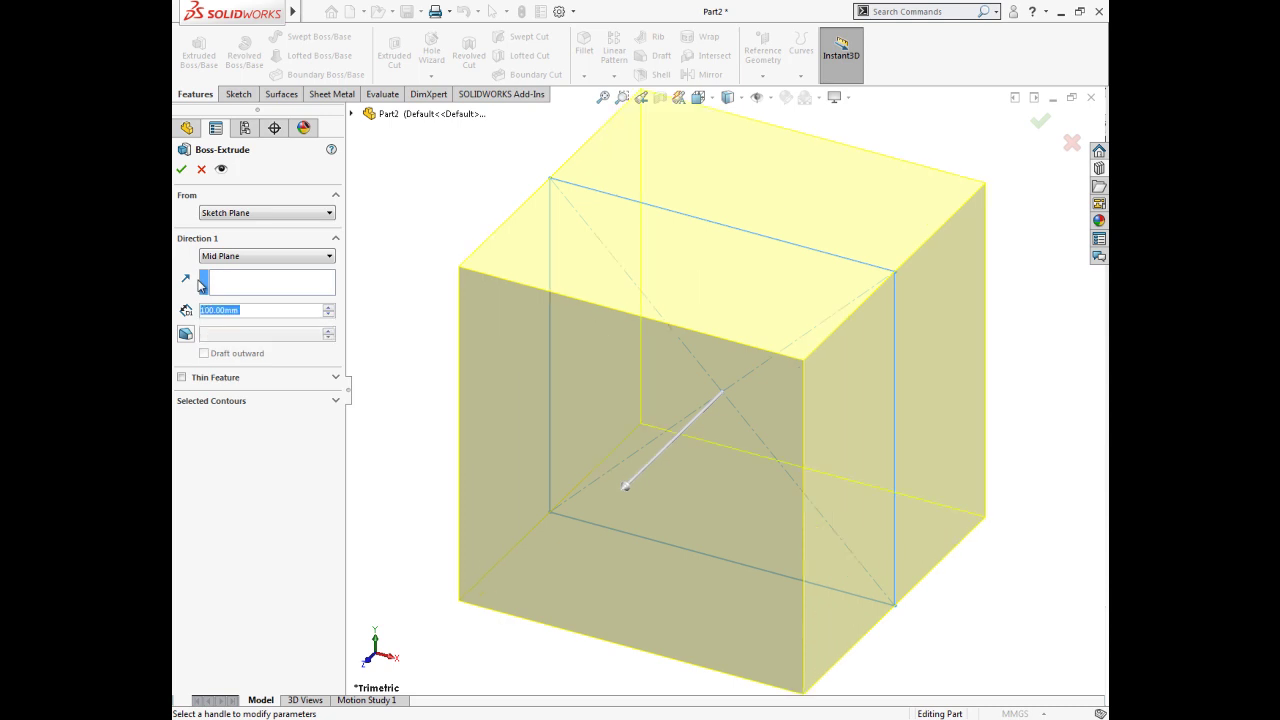
pyautogui.click(181, 168)
pyautogui.scroll(5, 523, 328)
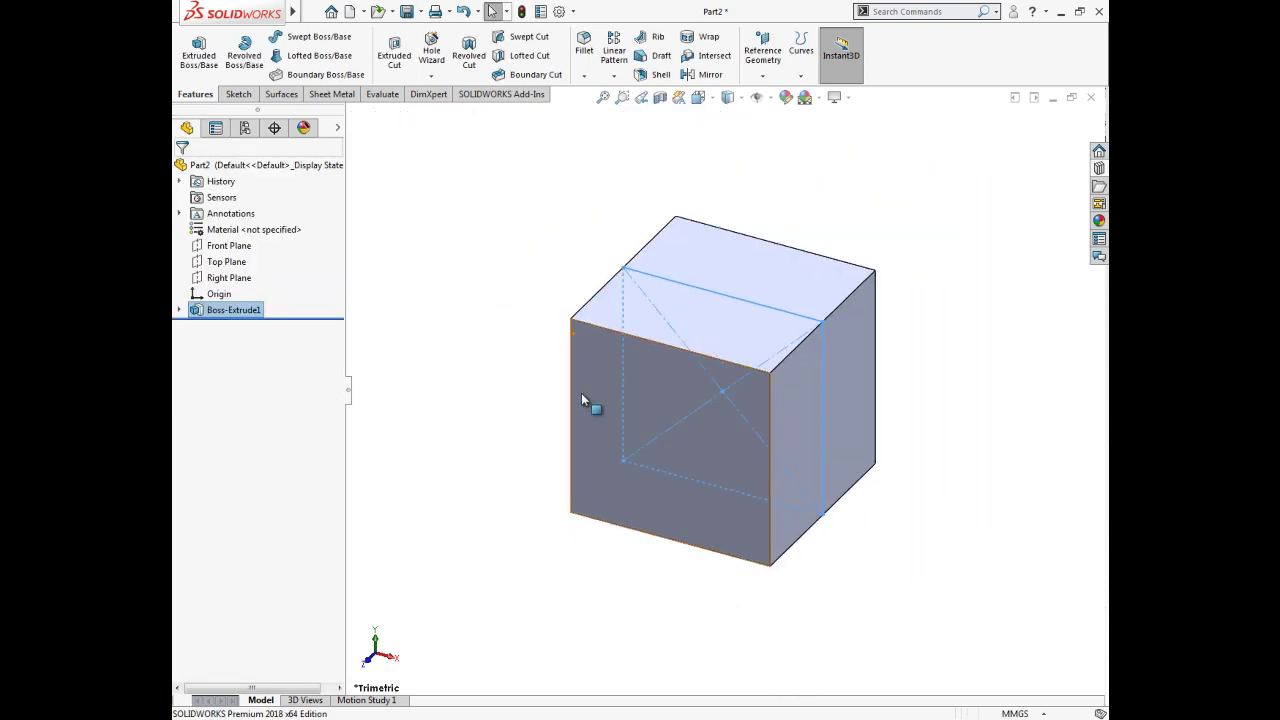
pyautogui.click(541, 440)
pyautogui.moveTo(687, 419)
pyautogui.mouseDown(button='middle')
pyautogui.moveTo(754, 469)
pyautogui.moveTo(640, 466)
pyautogui.moveTo(600, 530)
pyautogui.mouseUp(button='middle')
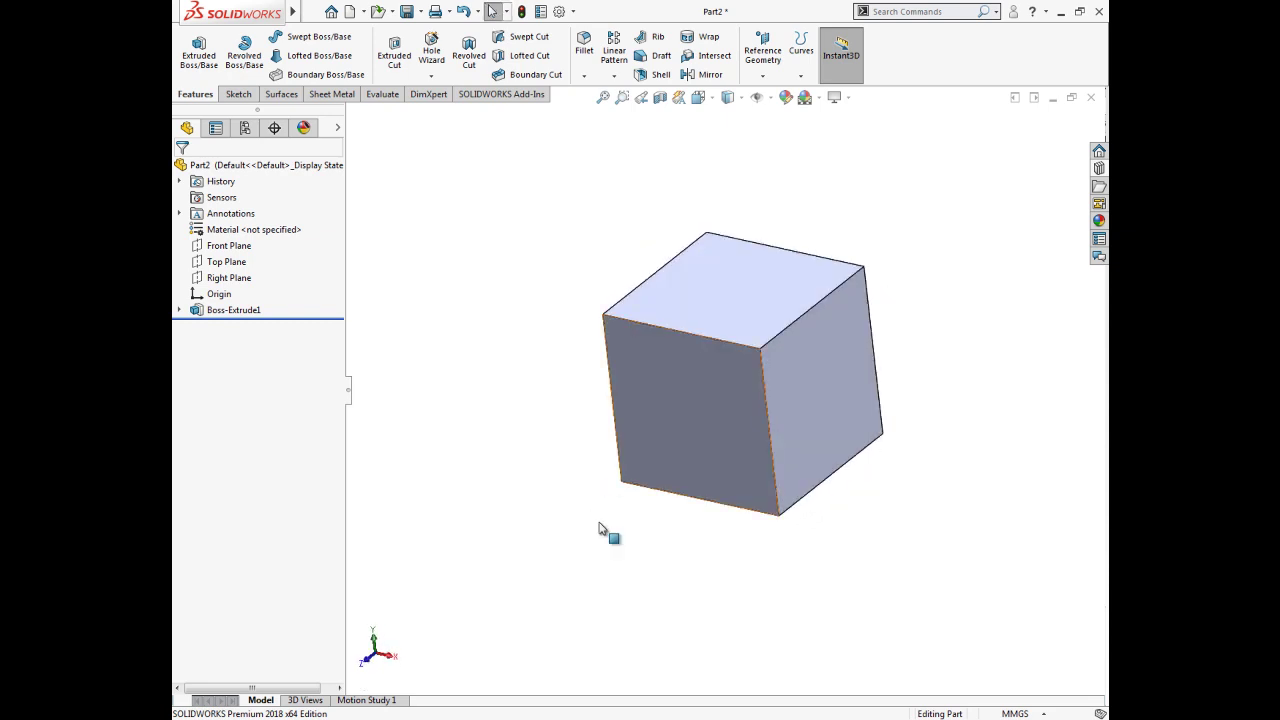
# Apply a light red colour (RGB 255, 128, 128) to the whole Part2 cube.
pyautogui.click(258, 311)
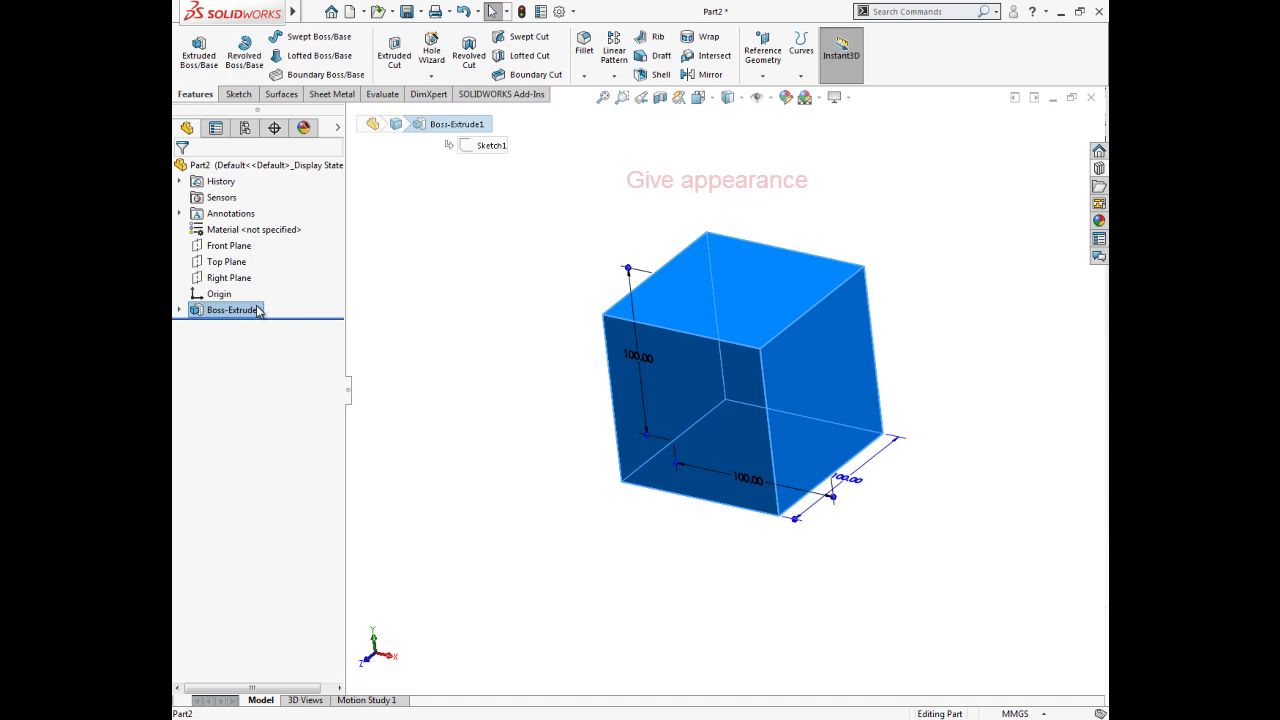
pyautogui.click(350, 291)
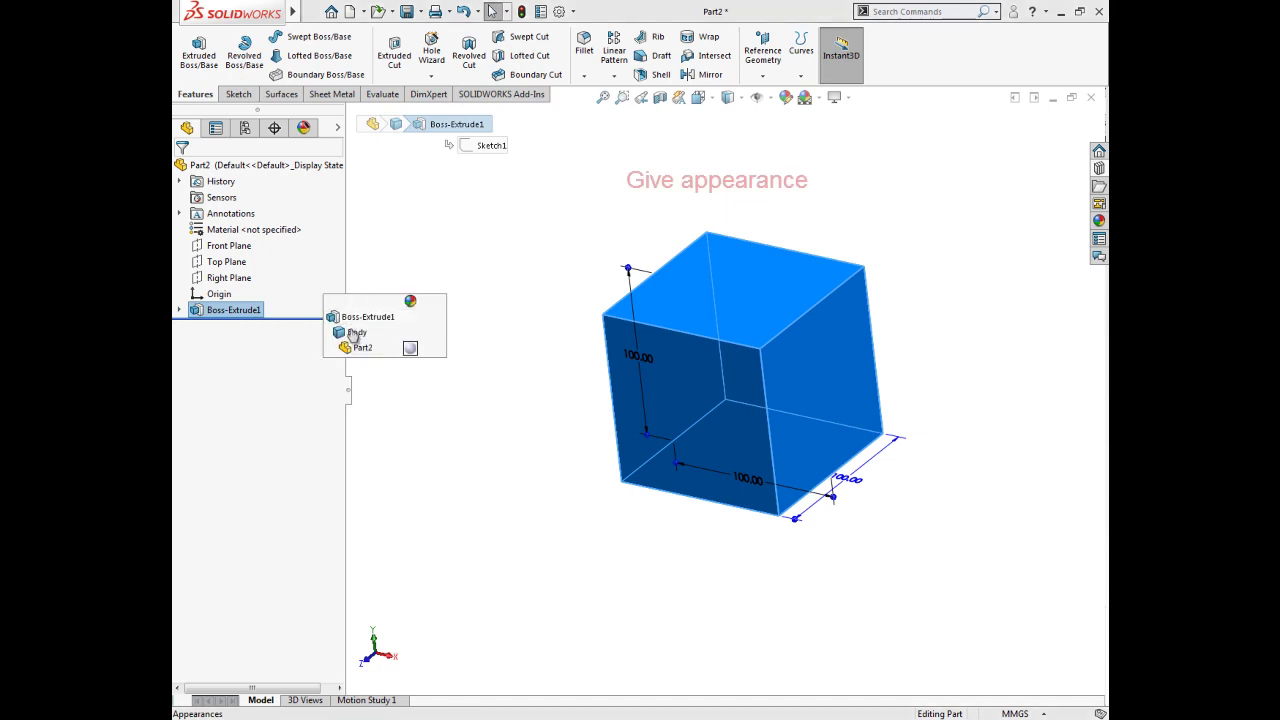
pyautogui.click(351, 338)
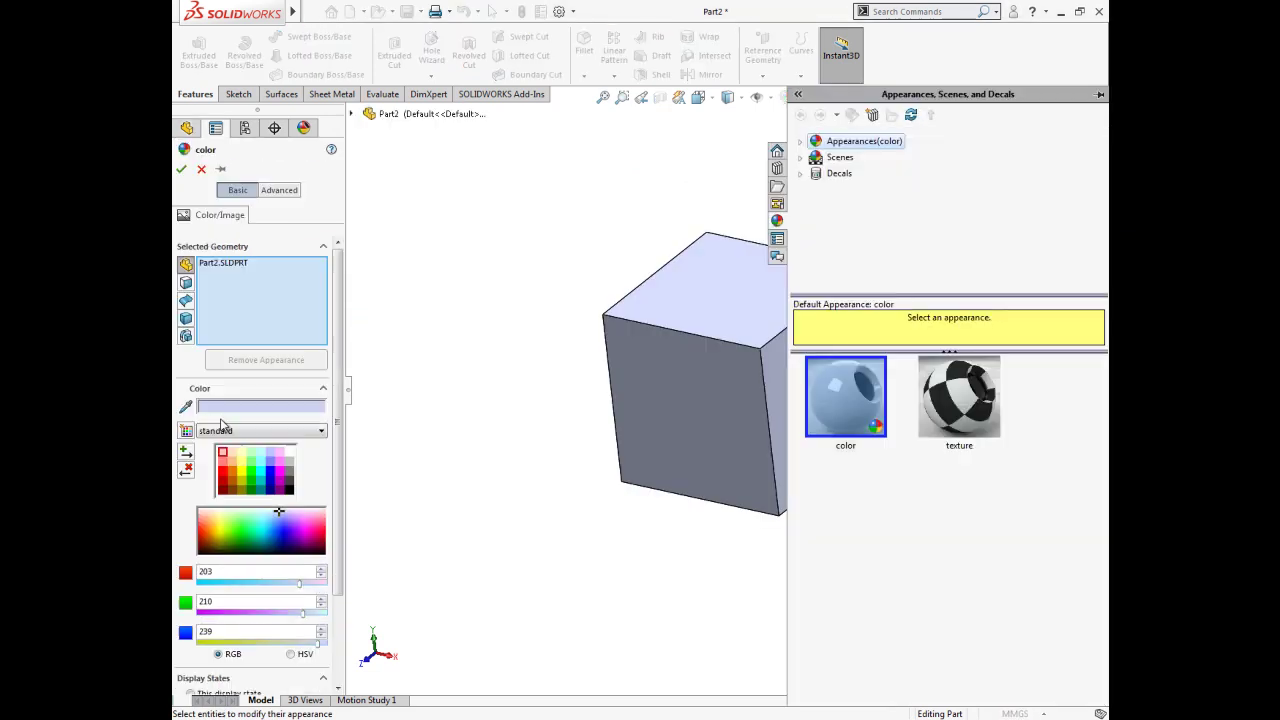
pyautogui.click(223, 461)
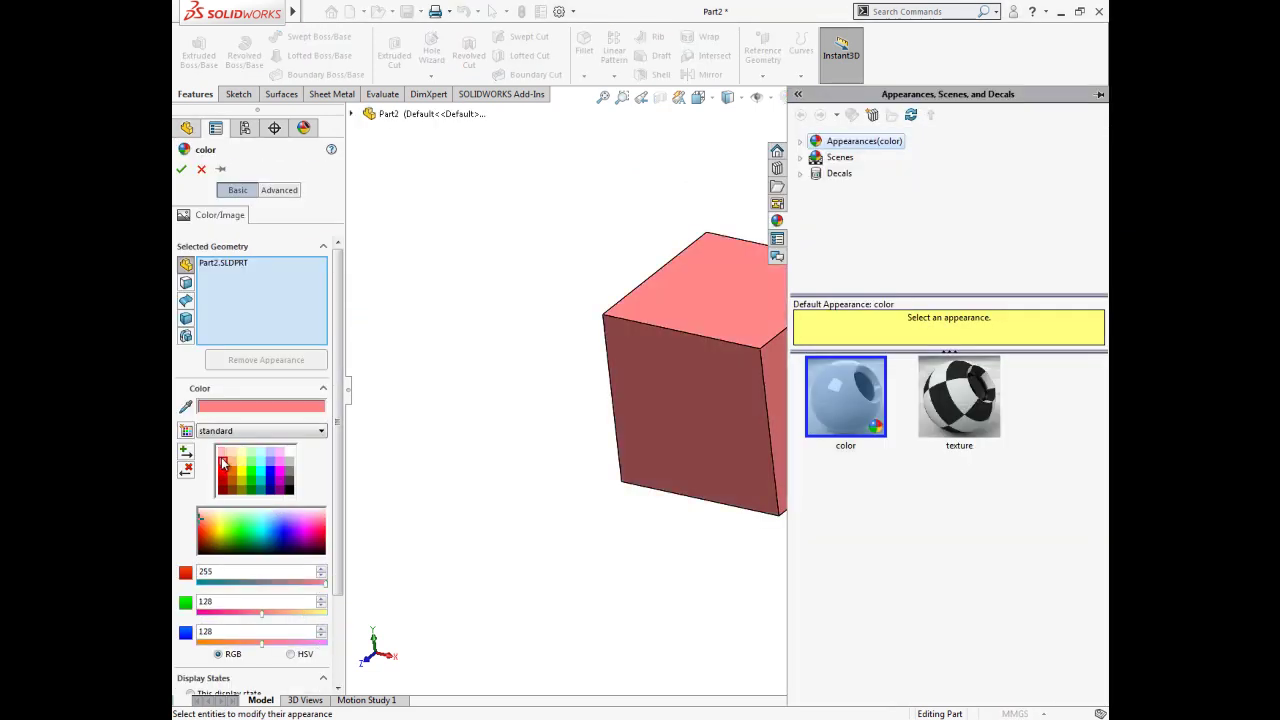
pyautogui.click(181, 169)
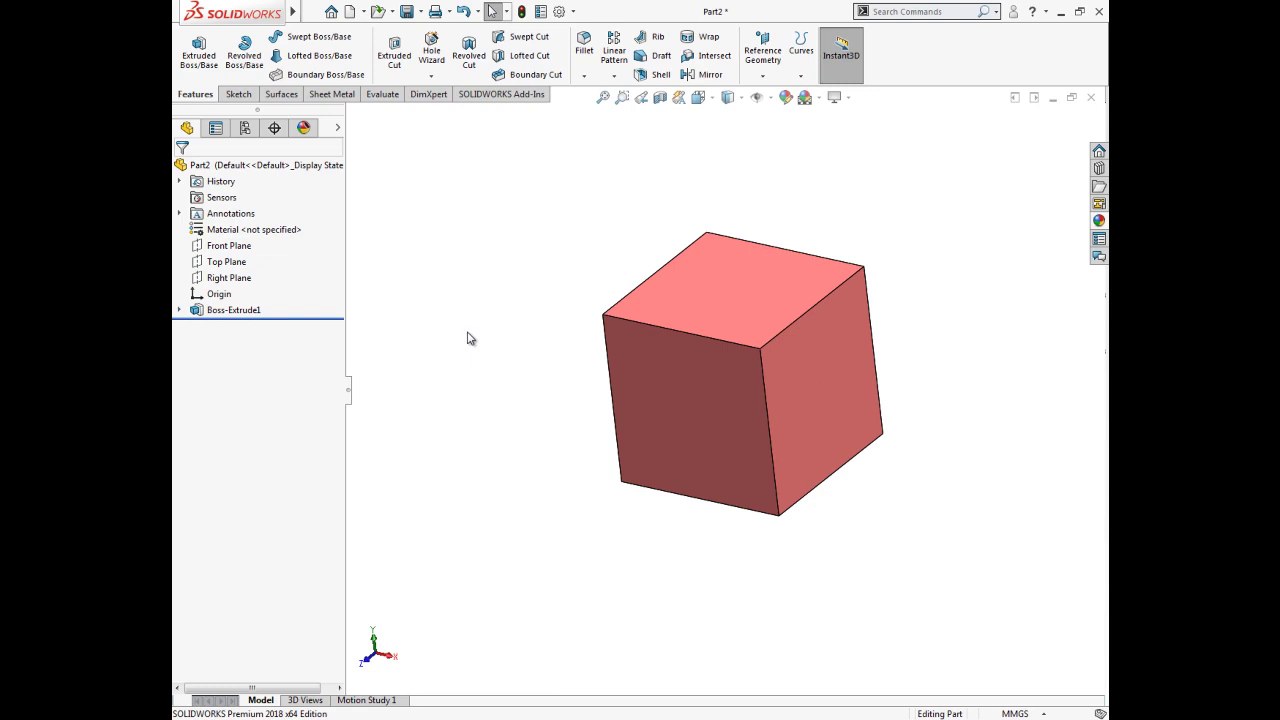
# Switch to the Front view and select the cube's front face.
pyautogui.click(694, 425)
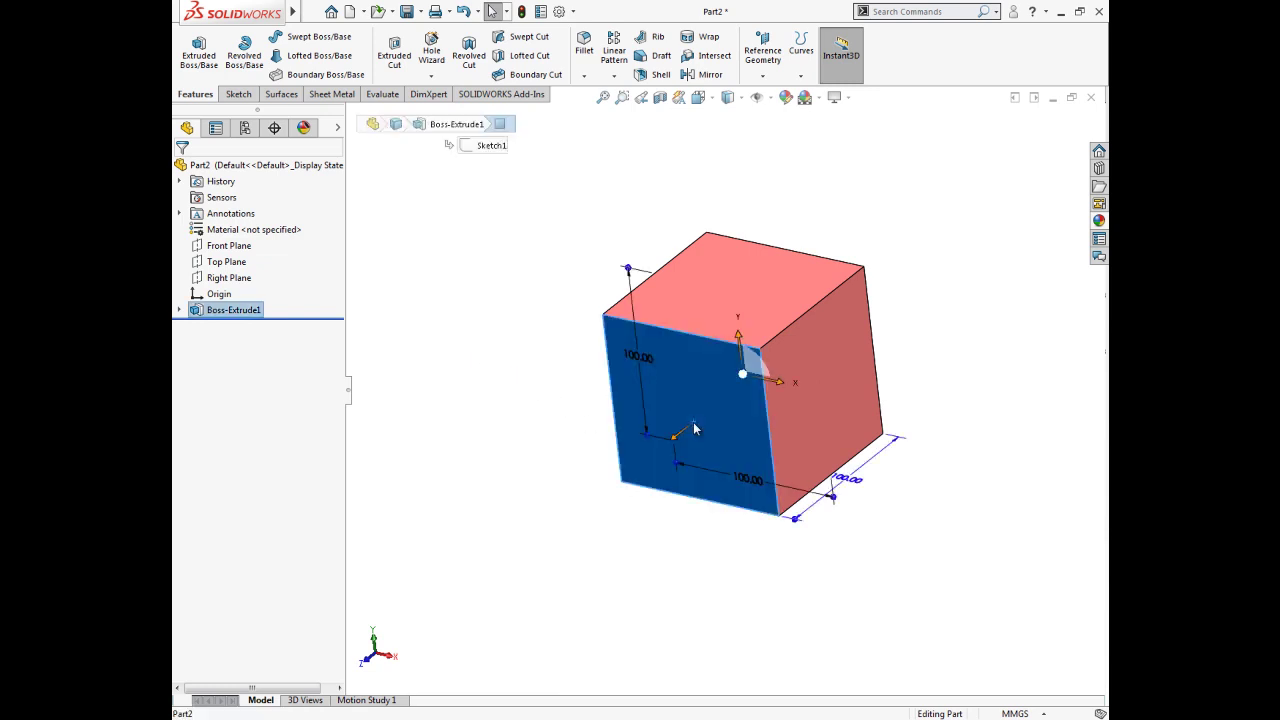
pyautogui.click(229, 245)
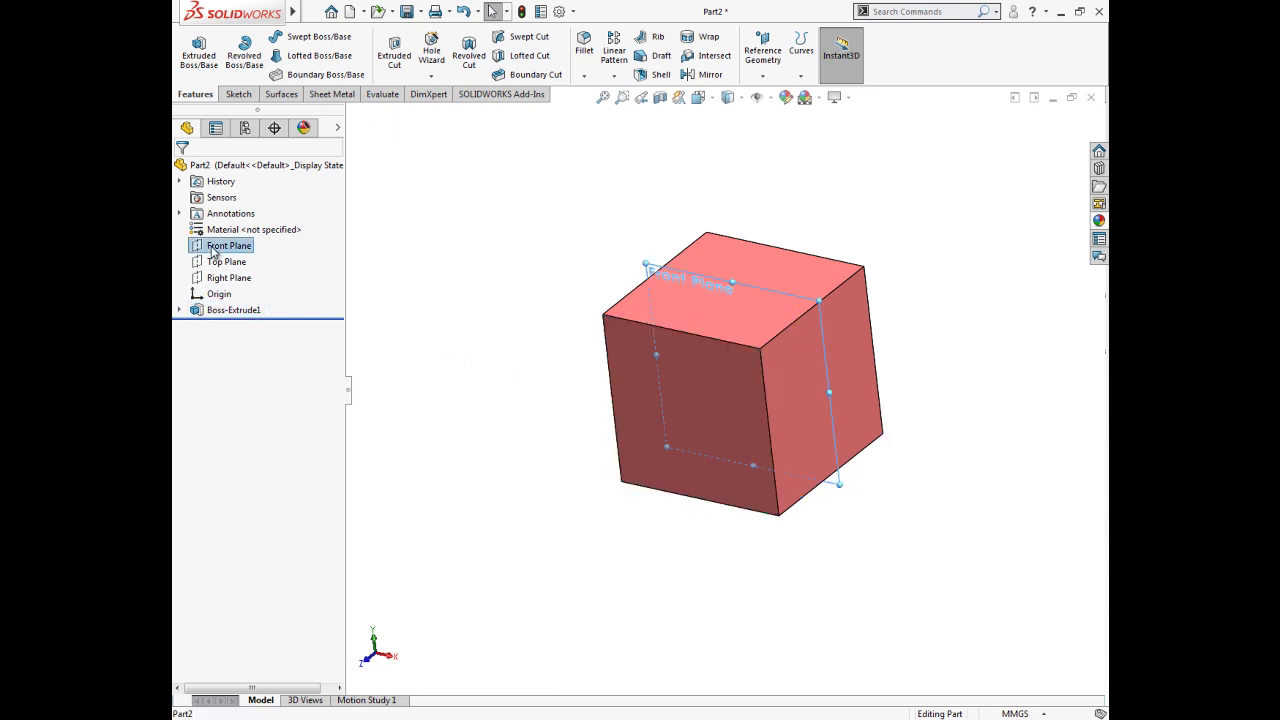
pyautogui.click(399, 385)
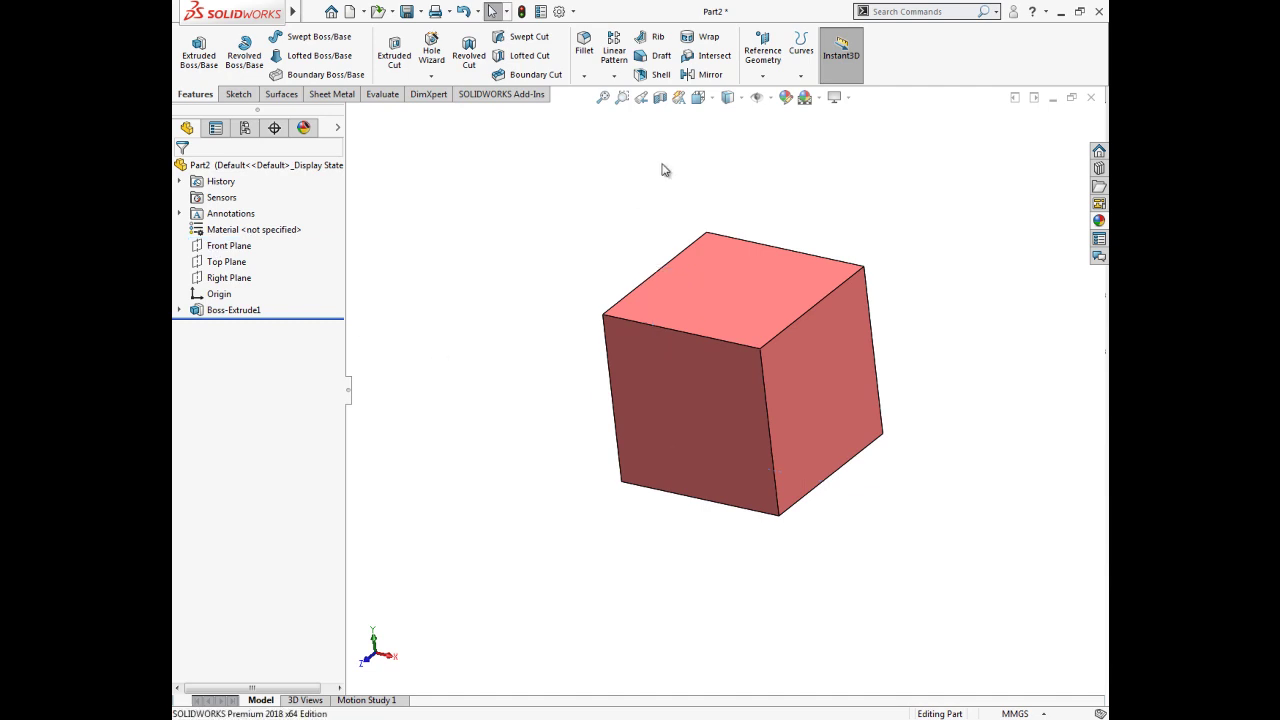
pyautogui.click(718, 103)
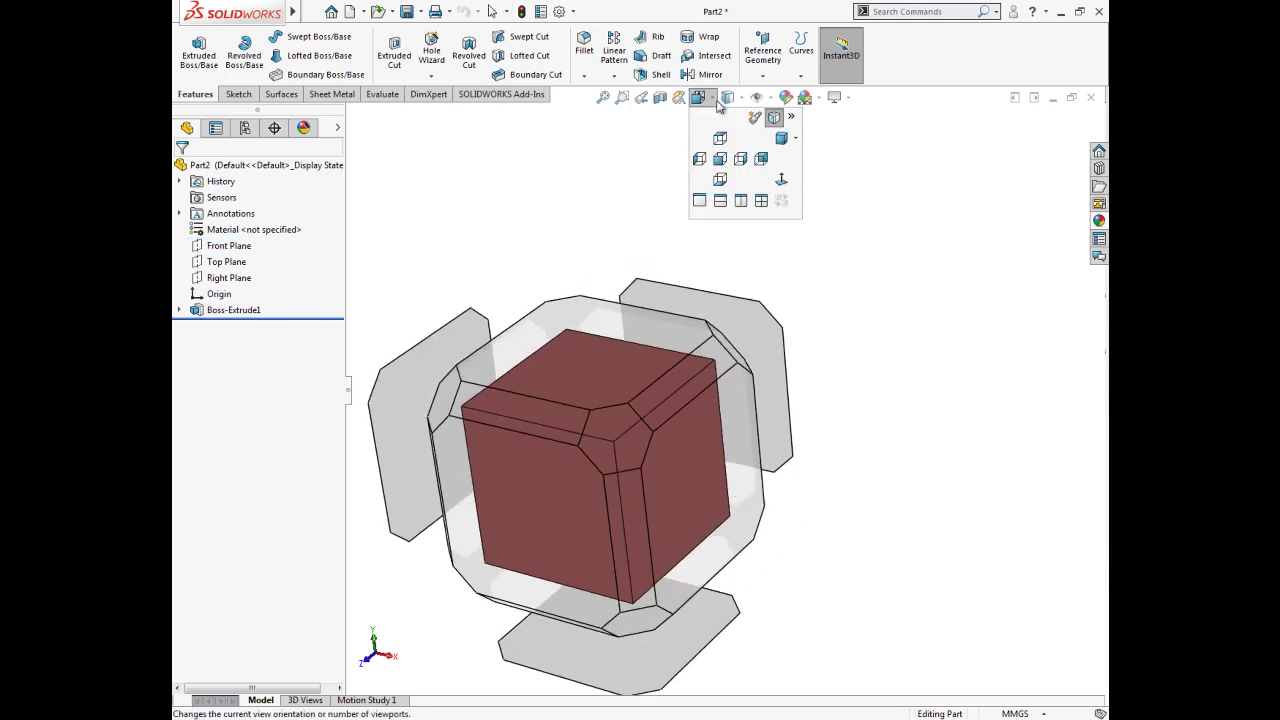
pyautogui.click(720, 162)
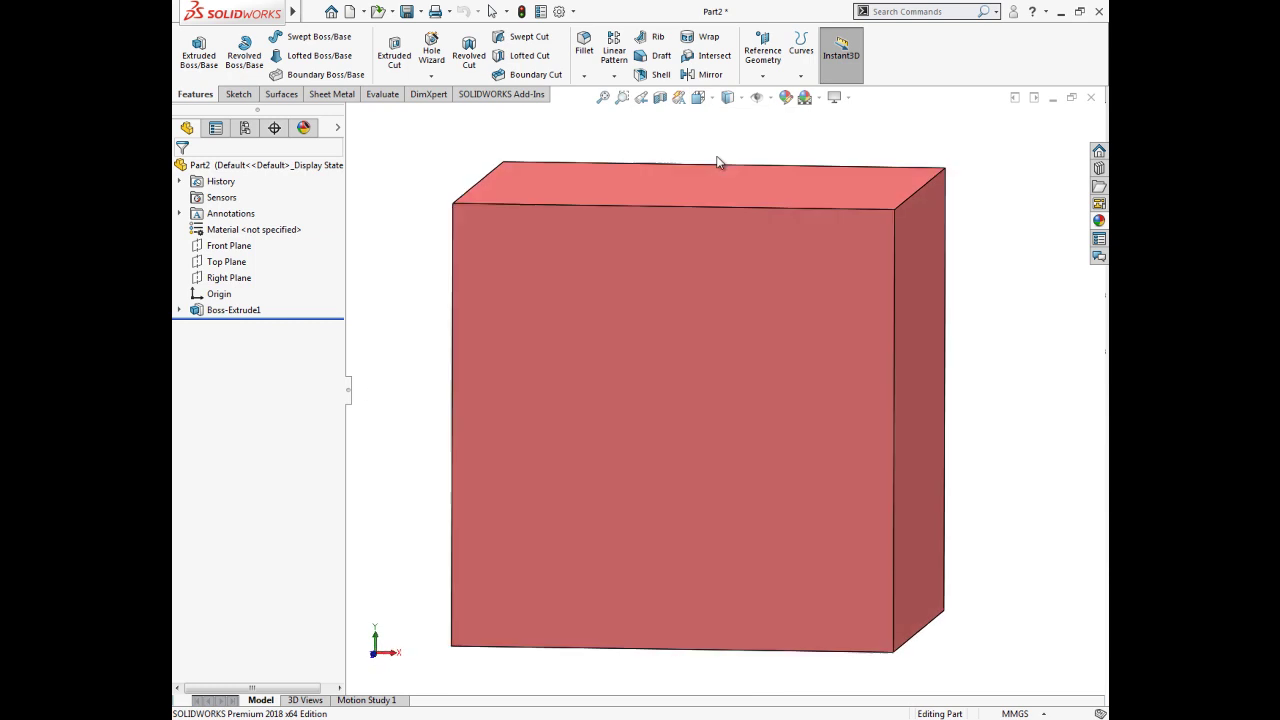
pyautogui.click(708, 402)
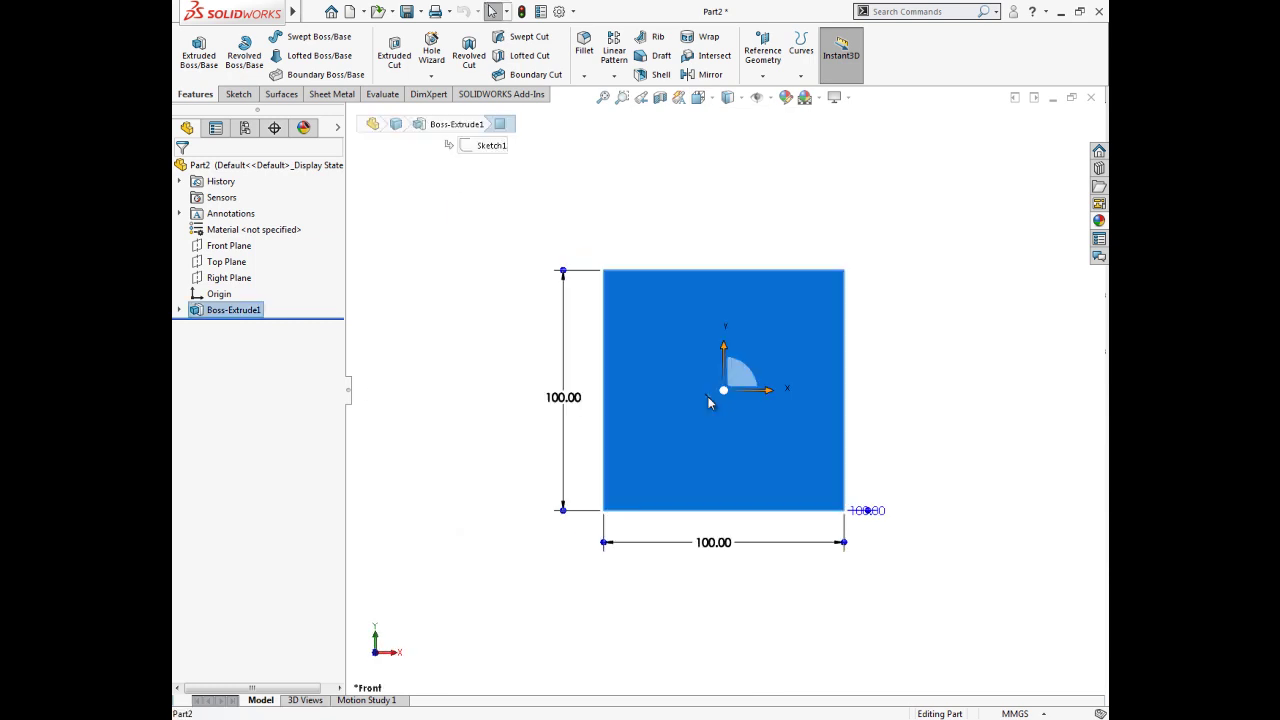
# Start a sketch on the cube's front face and draw a circle centred on the origin.
pyautogui.click(775, 363)
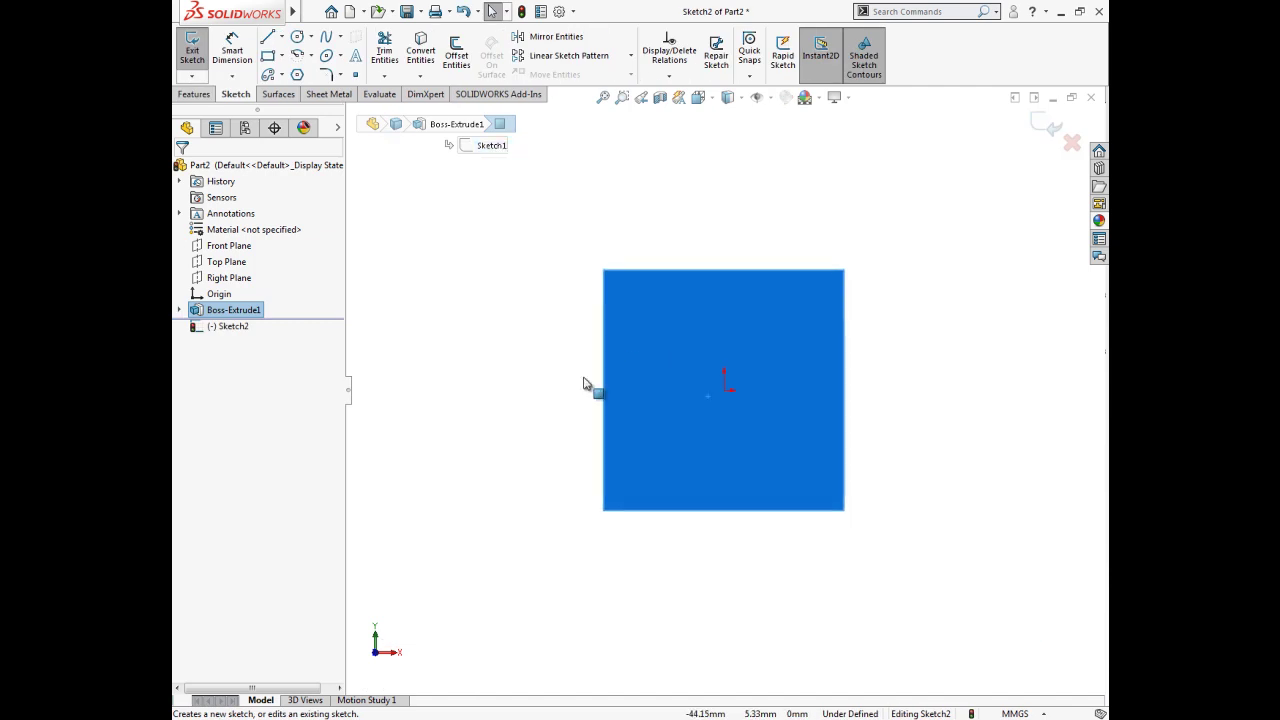
pyautogui.click(523, 386)
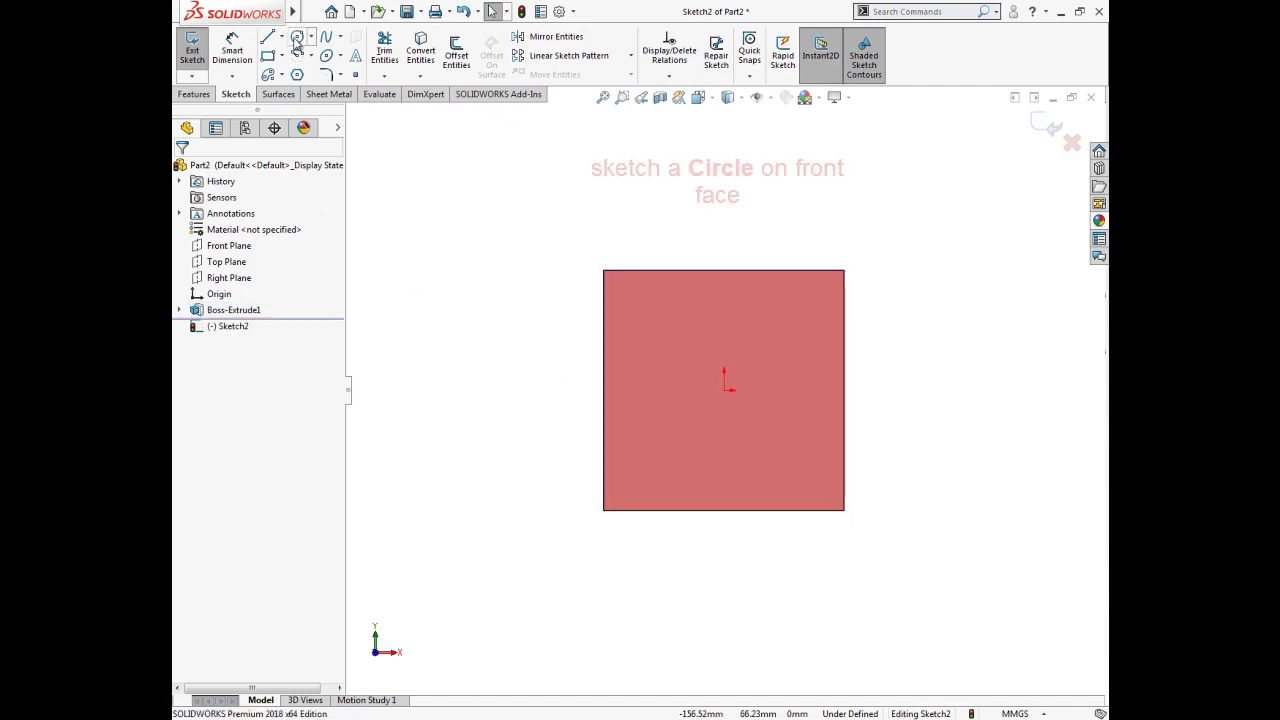
pyautogui.click(296, 42)
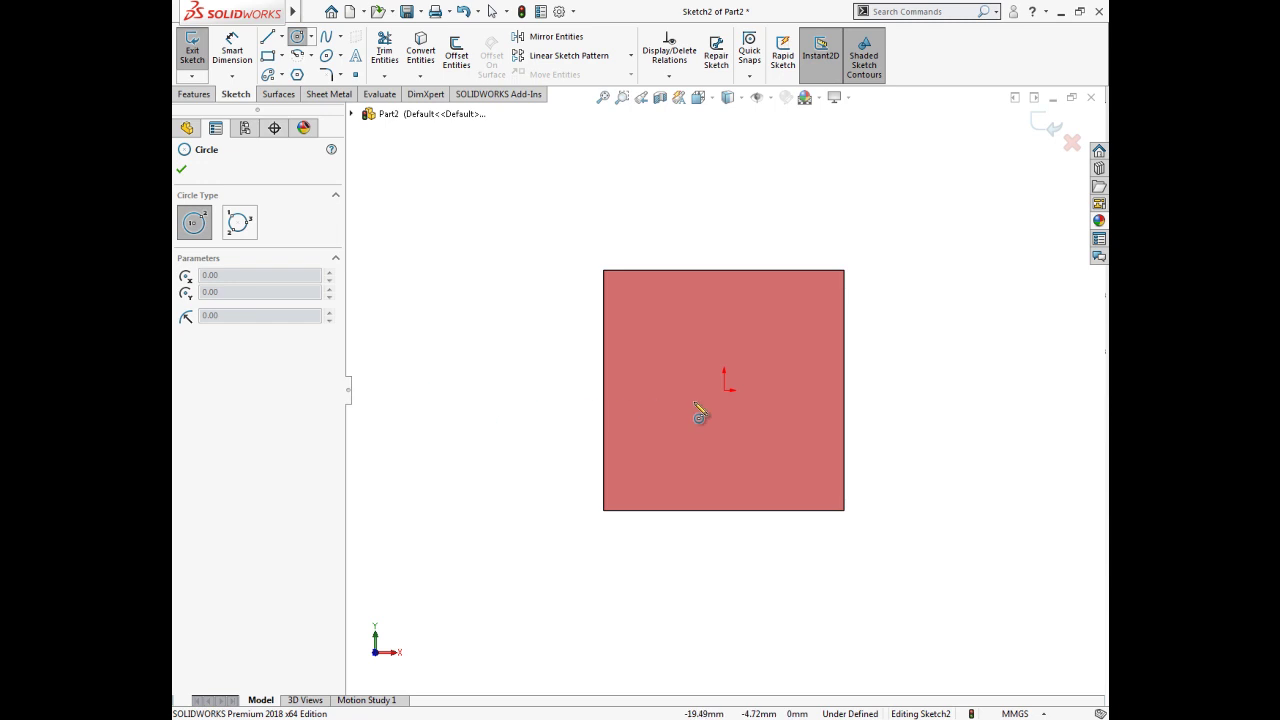
pyautogui.click(724, 390)
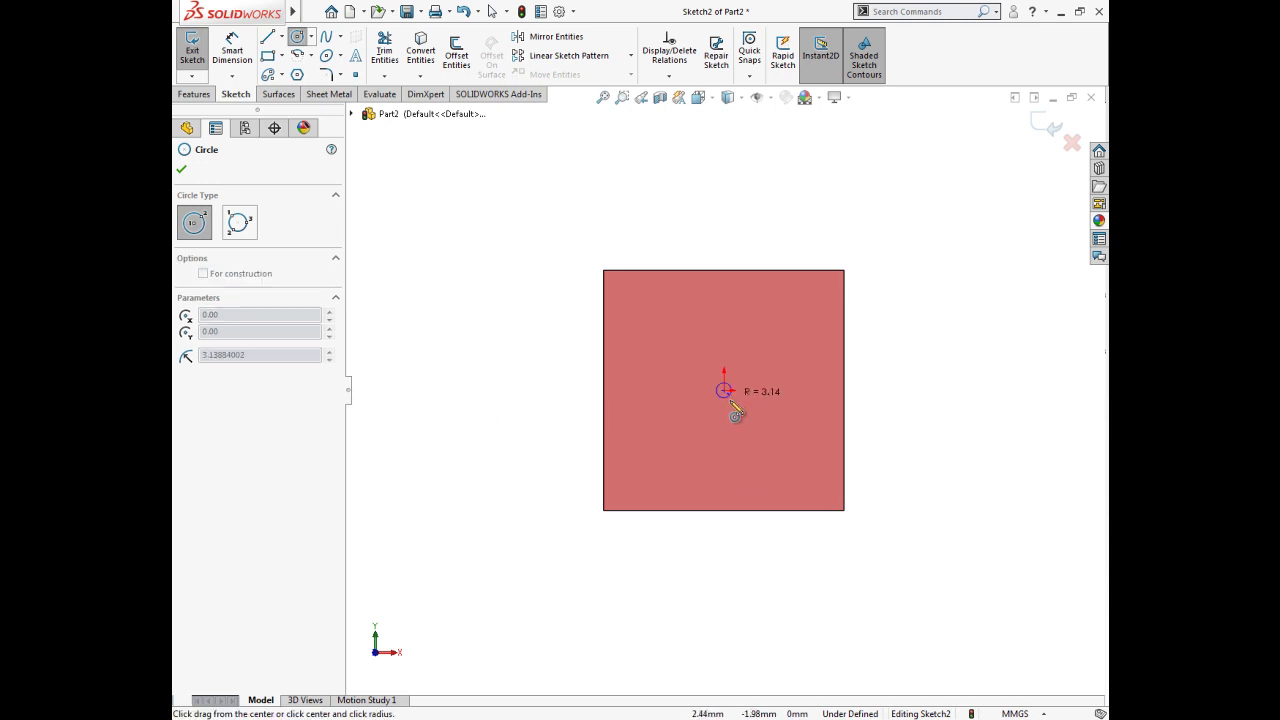
pyautogui.click(741, 443)
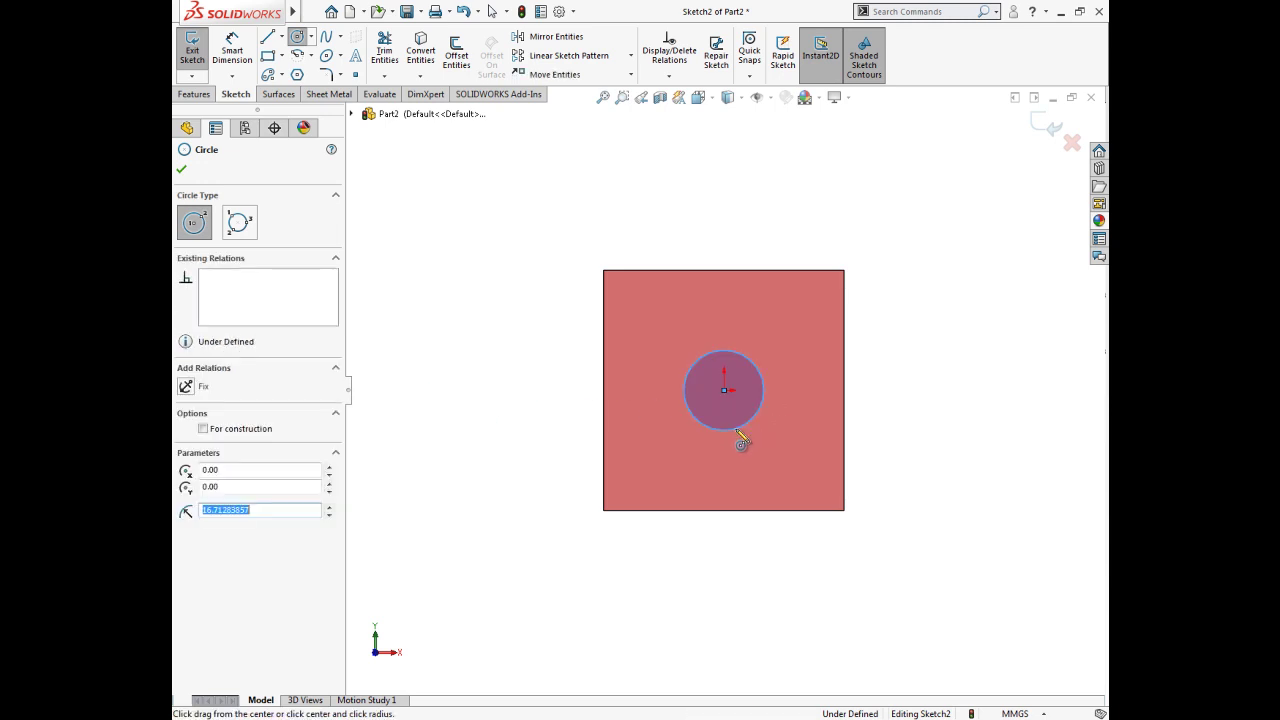
pyautogui.click(182, 172)
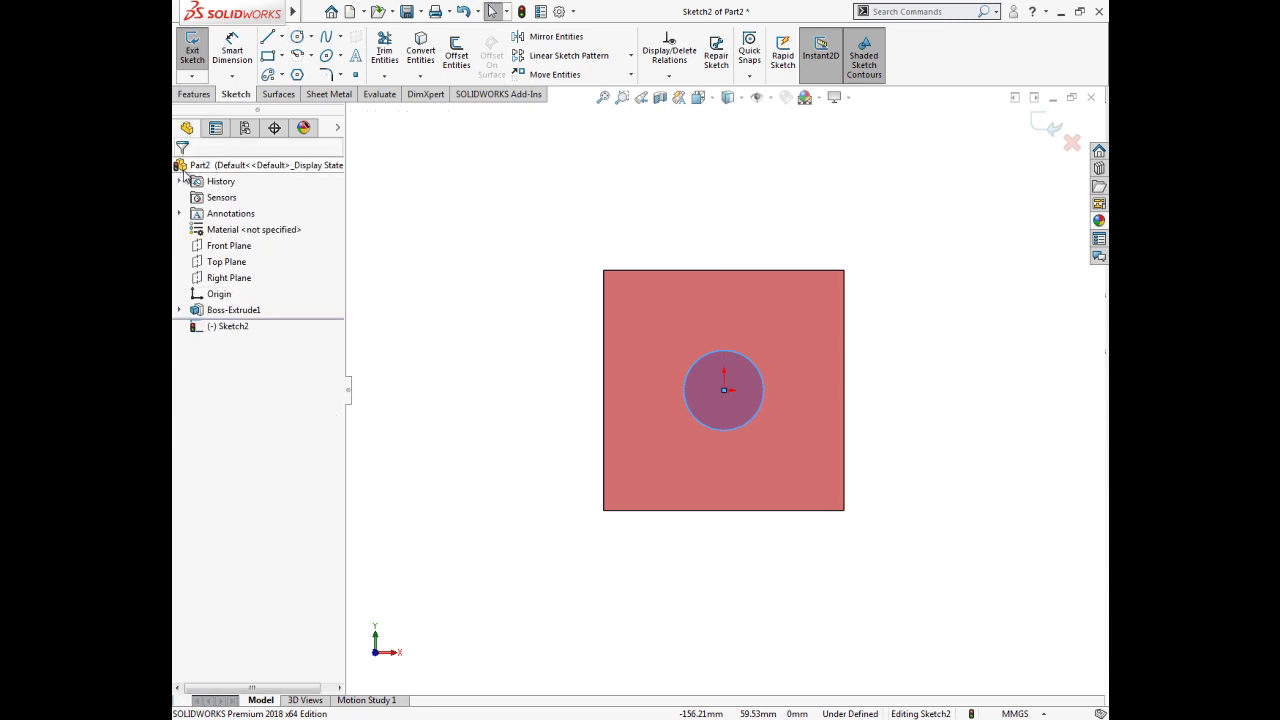
# Dimension the circle's diameter to 50 mm and exit the sketch.
pyautogui.click(232, 48)
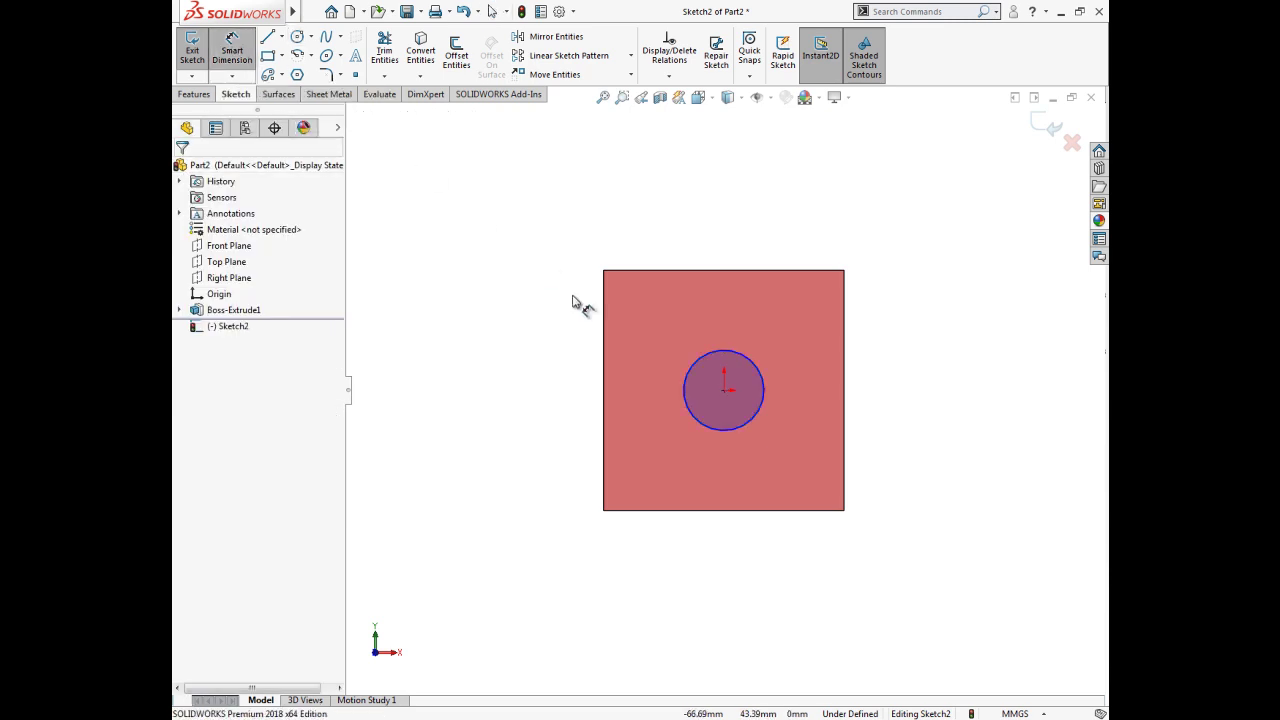
pyautogui.click(704, 364)
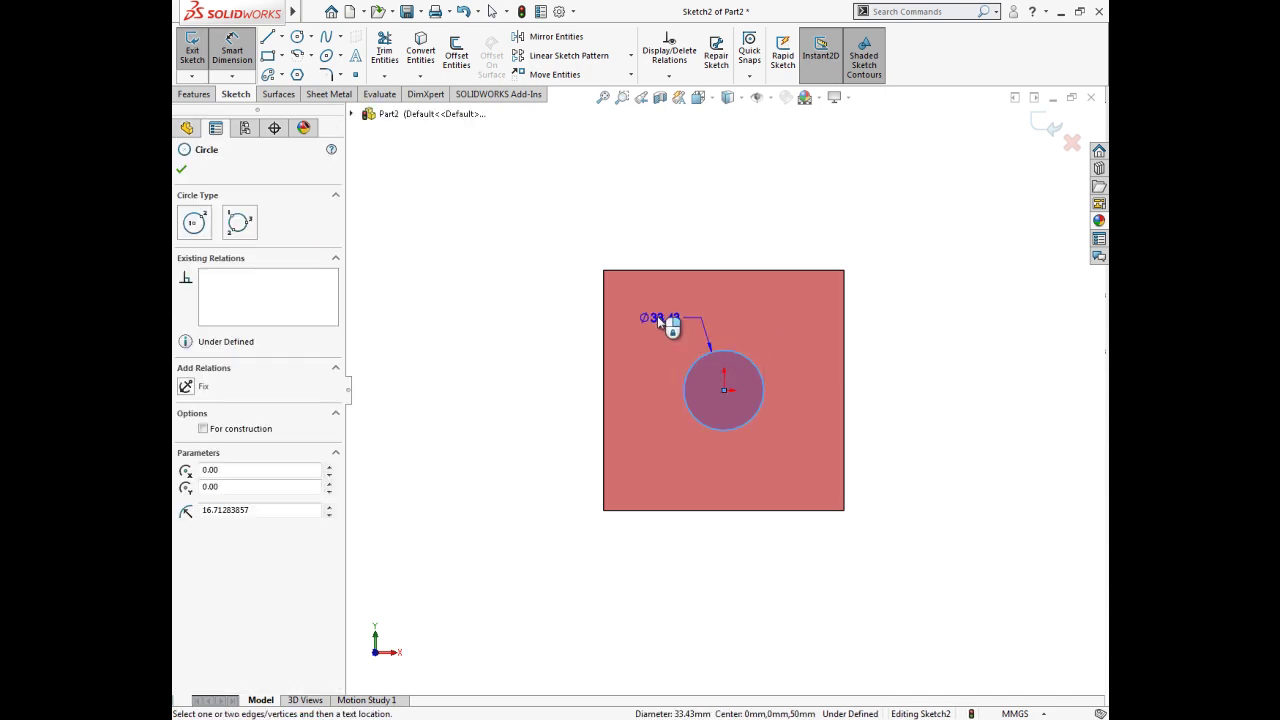
pyautogui.click(655, 316)
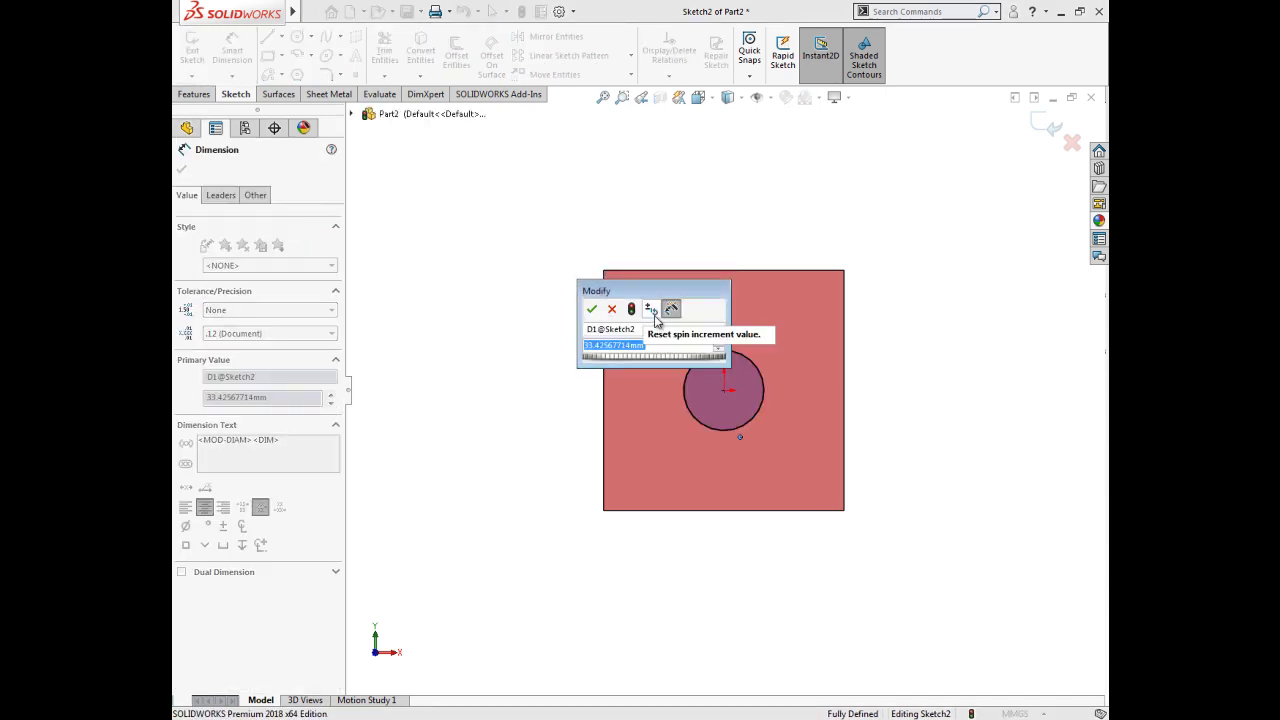
pyautogui.write('50')
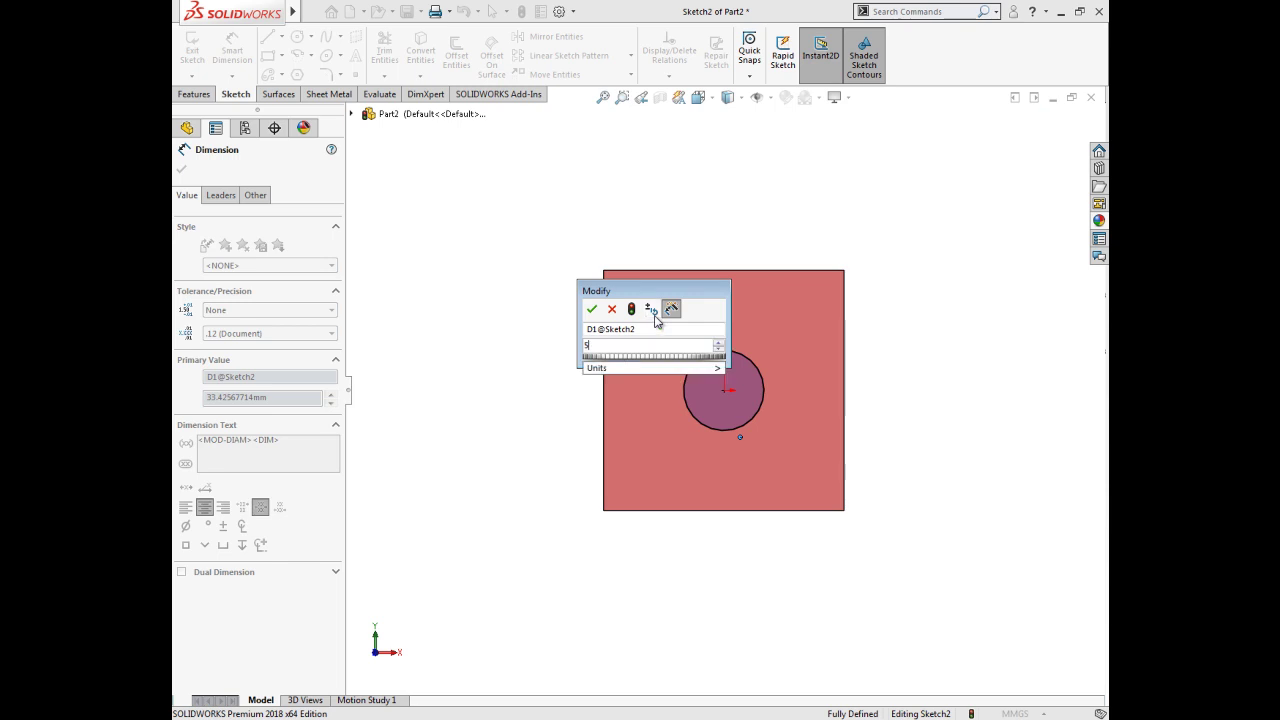
pyautogui.press('Return')
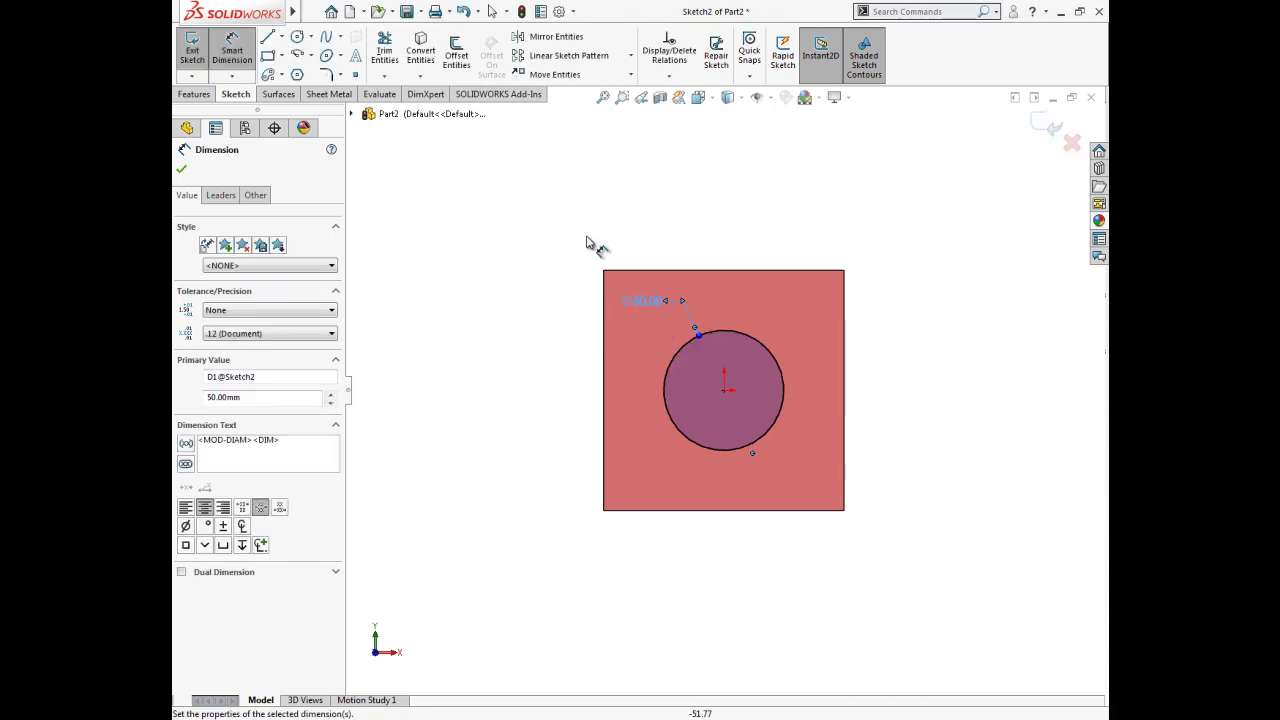
pyautogui.click(183, 172)
pyautogui.click(1050, 127)
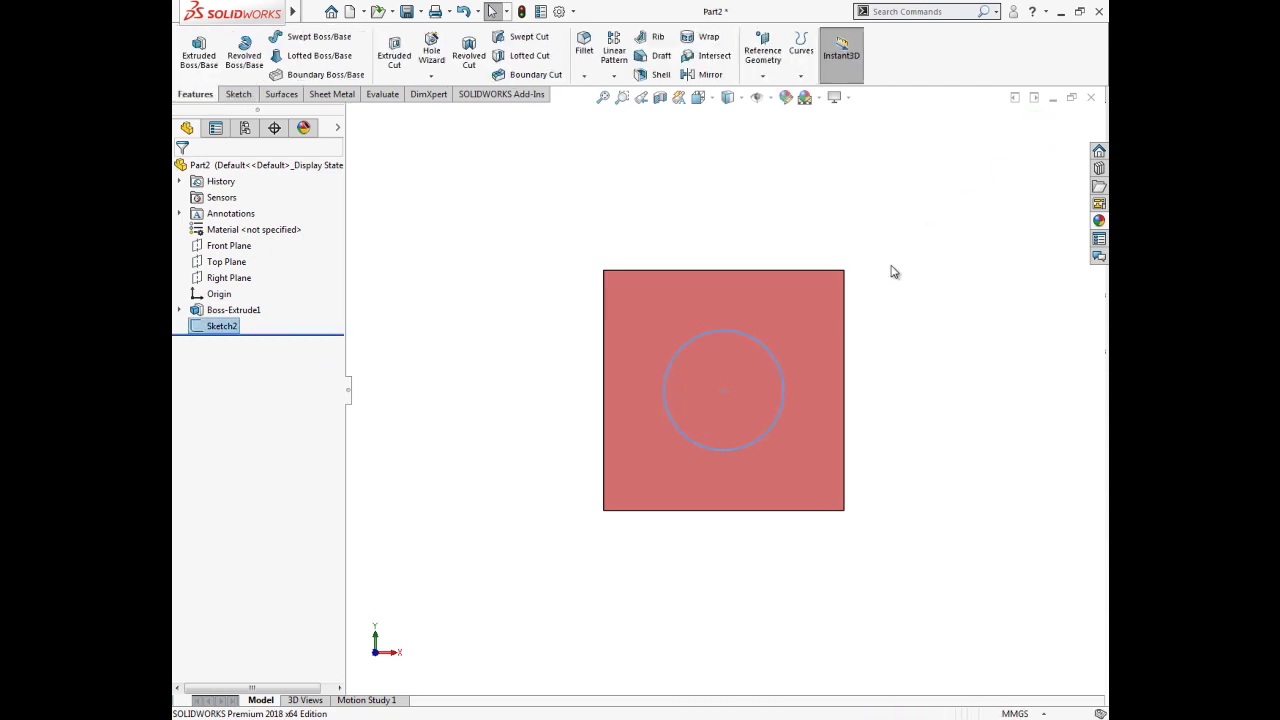
# Extrude Sketch2 blind 100 mm outward from the front face as a cylinder (Boss-Extrude2).
pyautogui.moveTo(807, 315); pyautogui.dragTo(749, 409, button='middle')
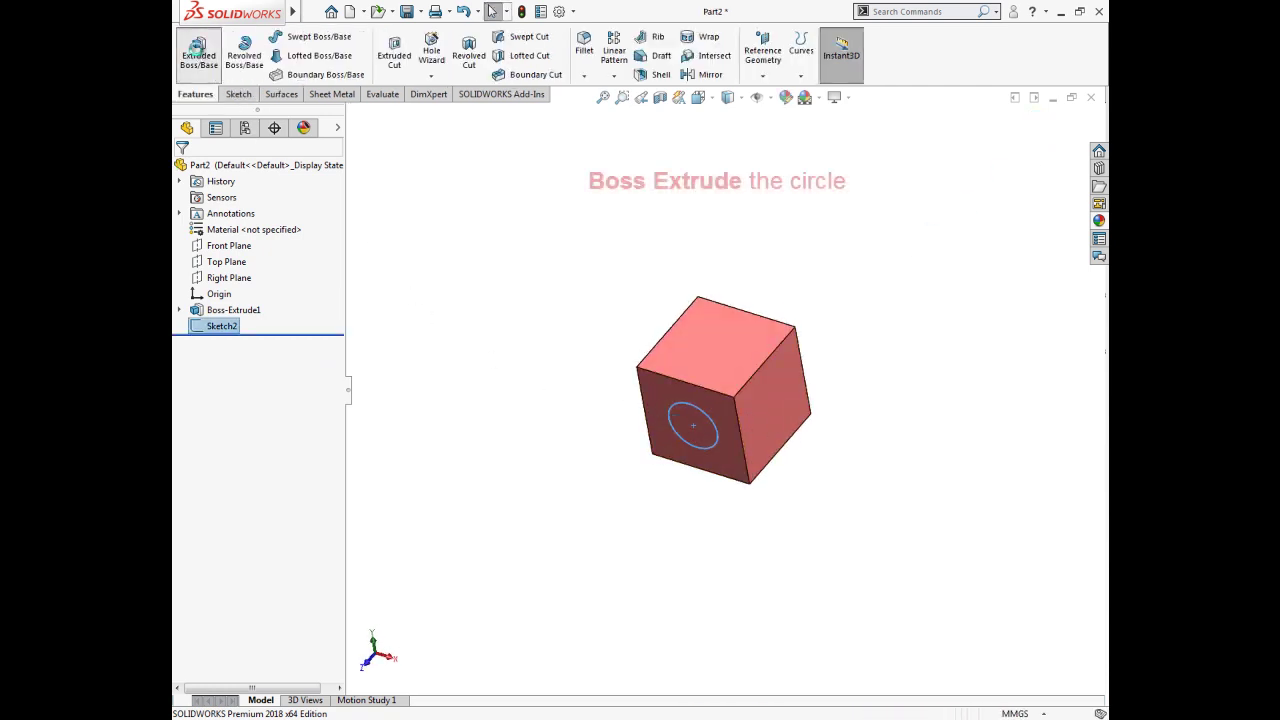
pyautogui.click(197, 47)
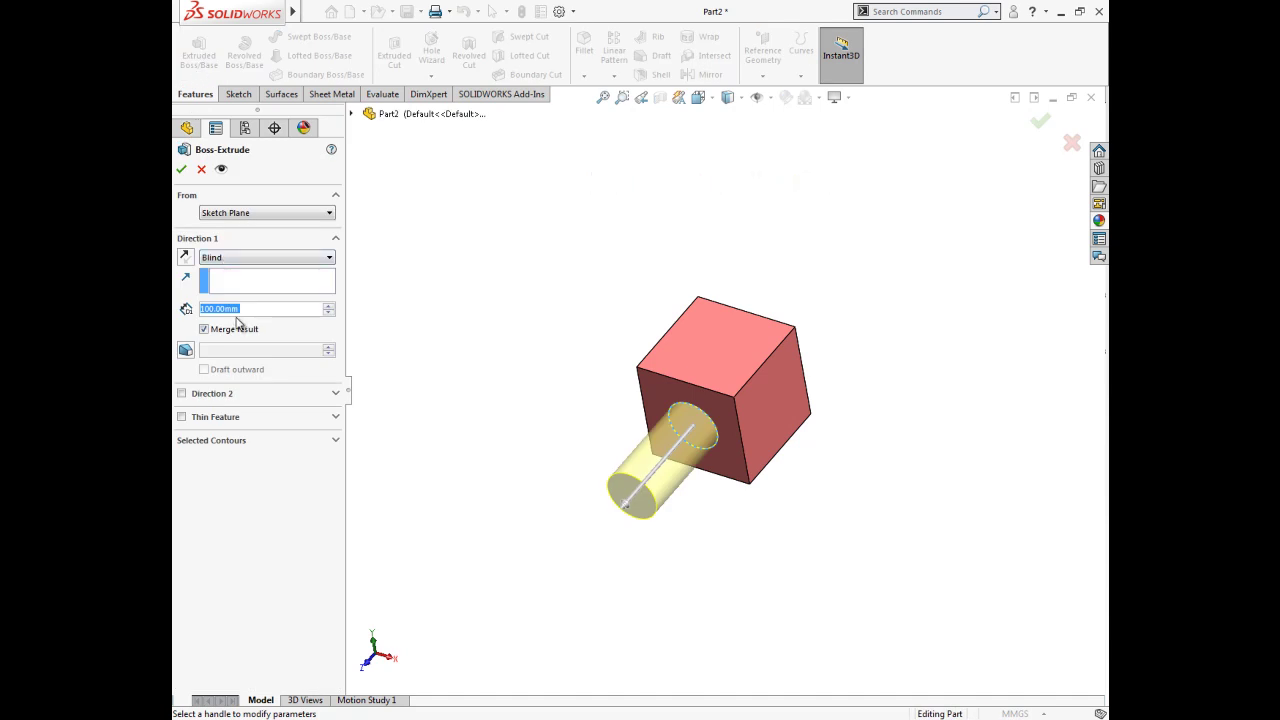
pyautogui.click(181, 169)
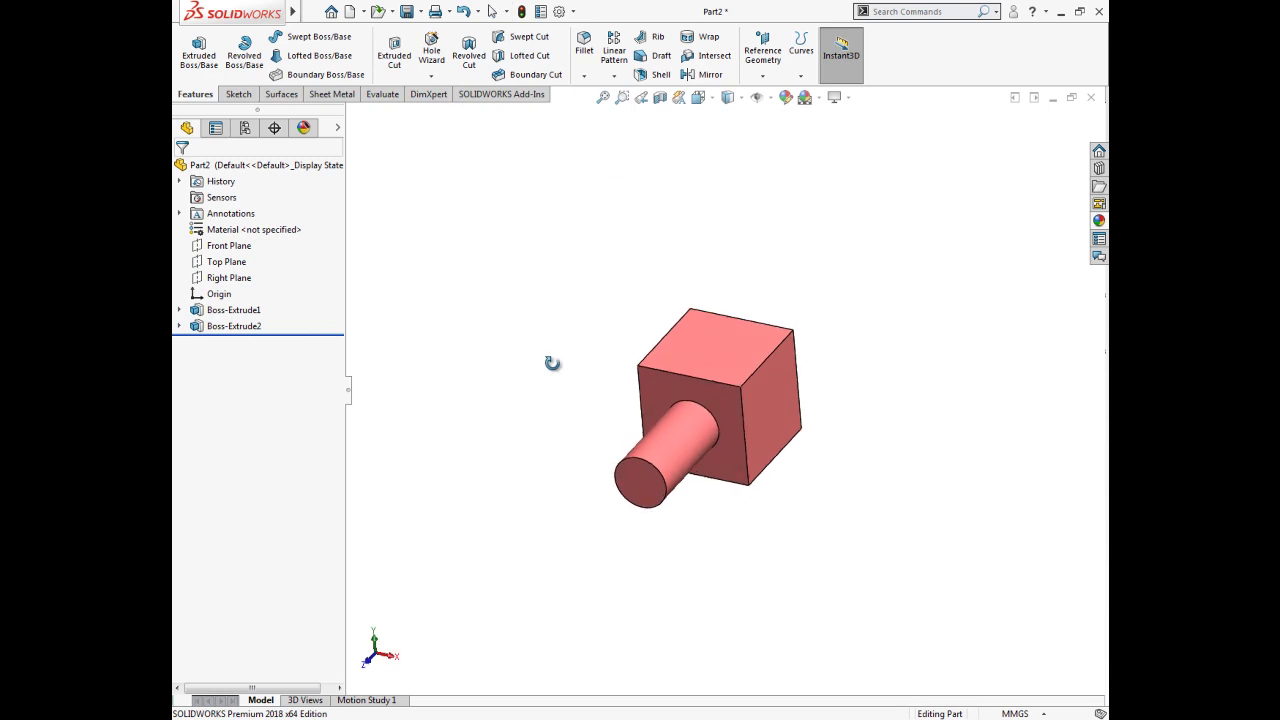
# Change the cylinder's sketch diameter from 50 mm to 35 mm.
pyautogui.moveTo(537, 351); pyautogui.dragTo(536, 368, button='middle')
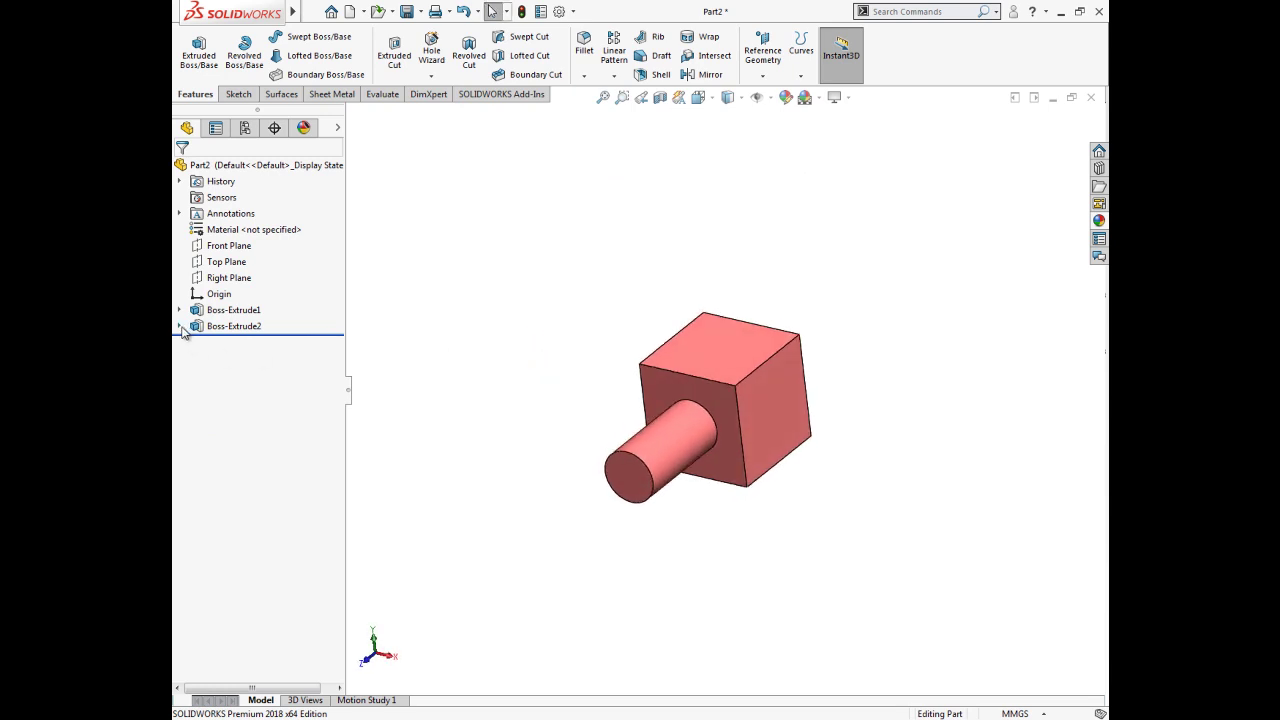
pyautogui.click(180, 326)
pyautogui.click(229, 345)
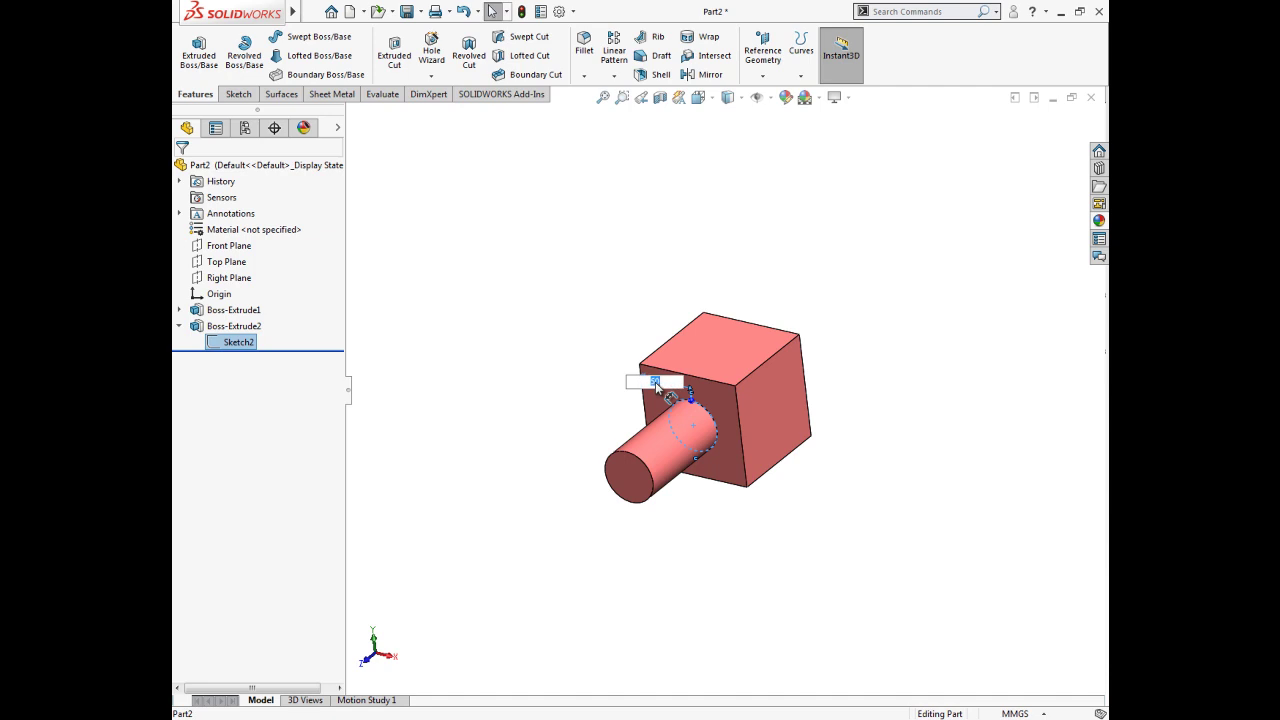
pyautogui.press('Return')
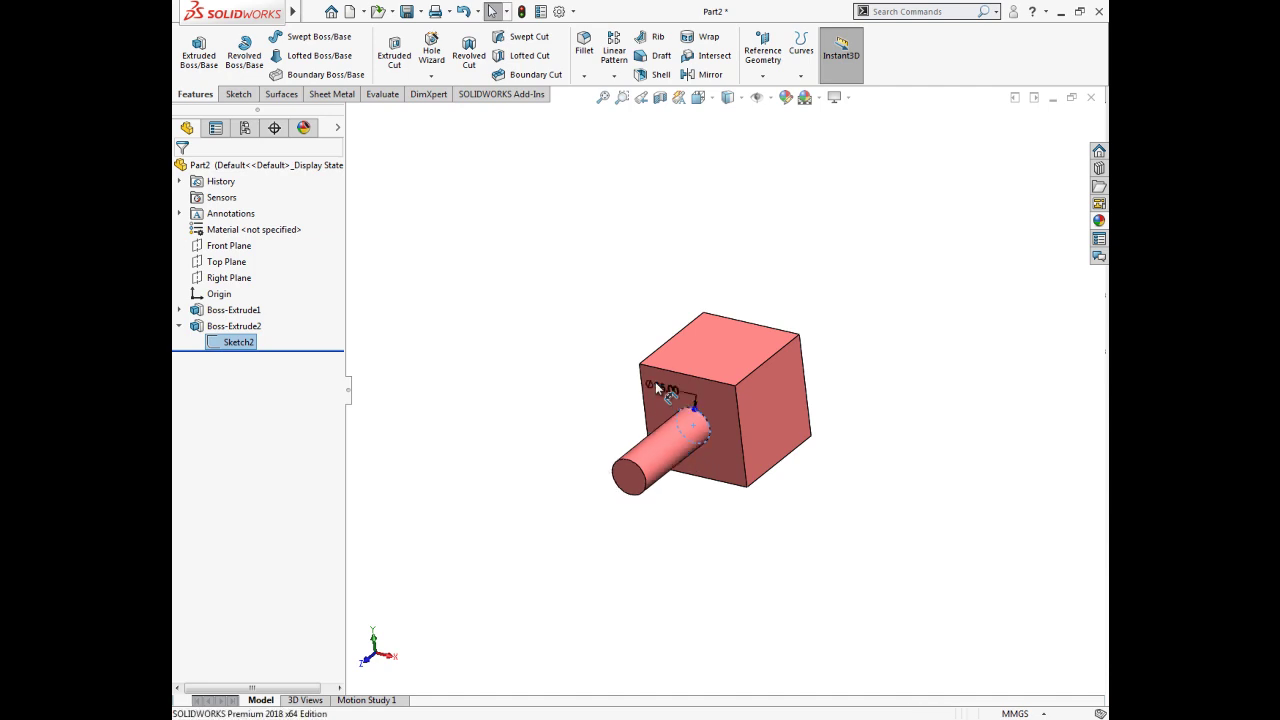
pyautogui.click(600, 384)
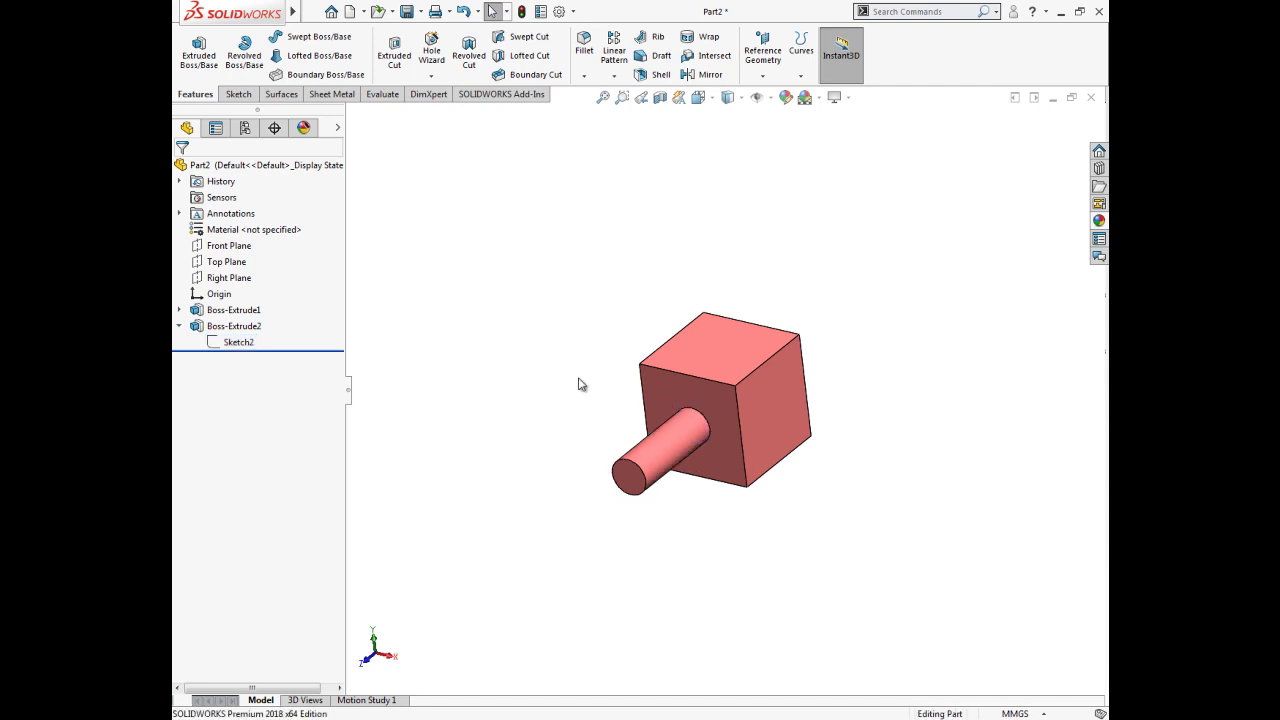
# Turn off Merge result in Boss-Extrude2 so the cylinder stays a separate body.
pyautogui.doubleClick(240, 341)
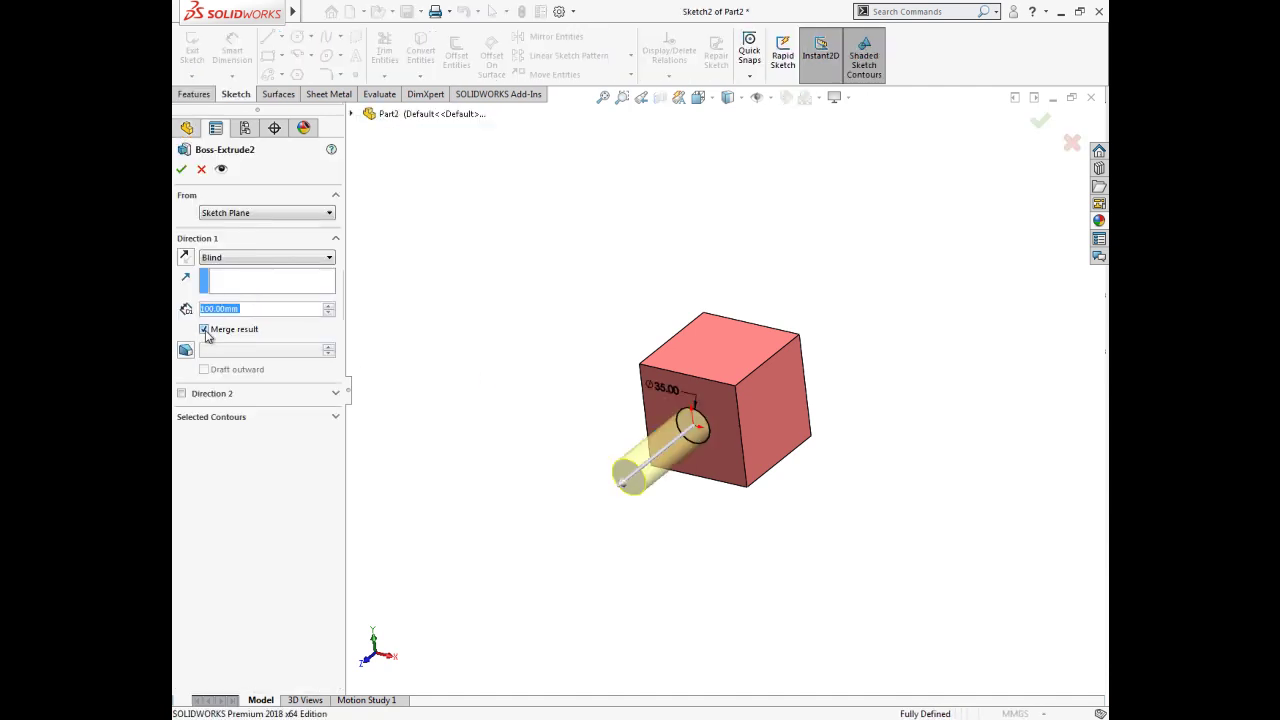
pyautogui.click(204, 329)
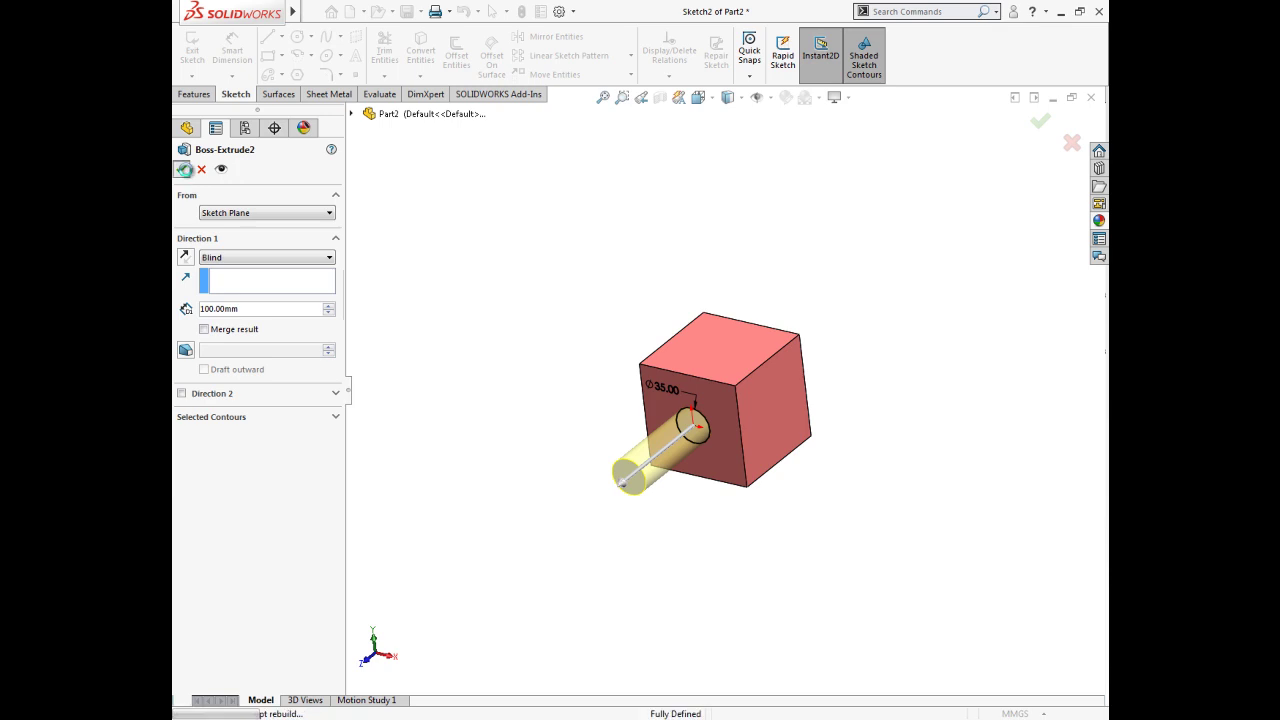
pyautogui.click(181, 169)
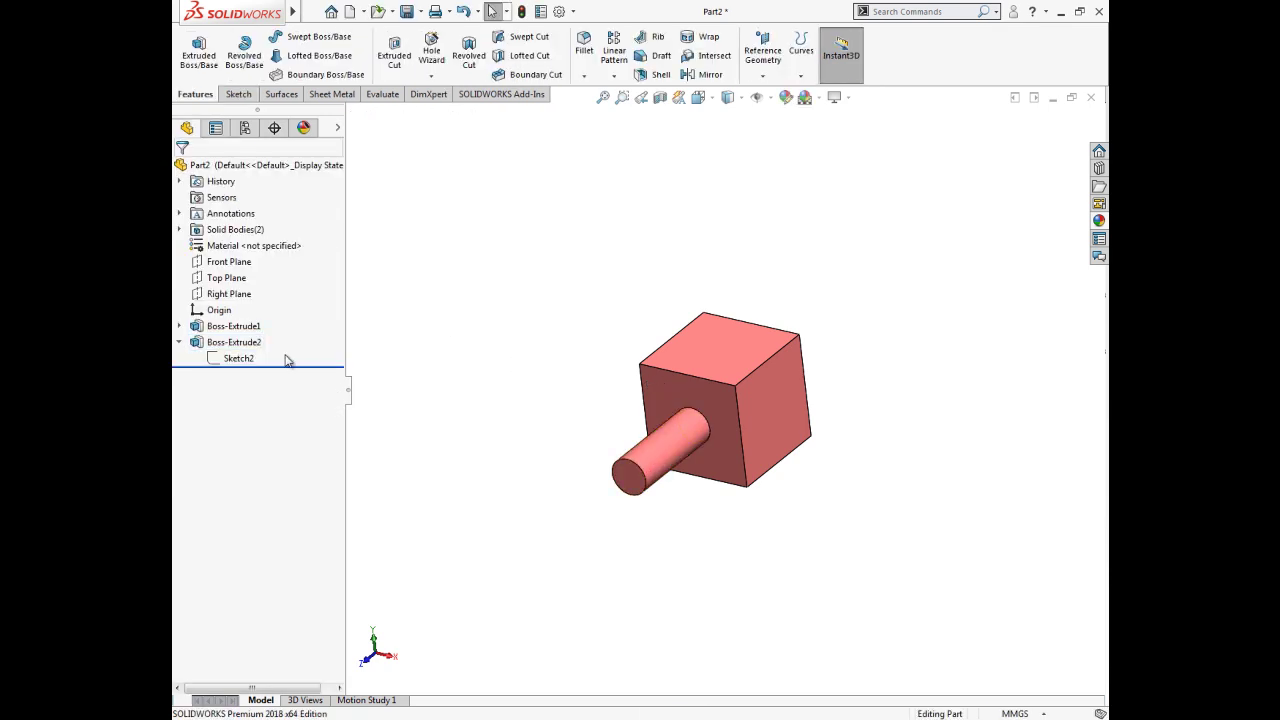
# Give the whole part a peach-orange appearance.
pyautogui.click(240, 342)
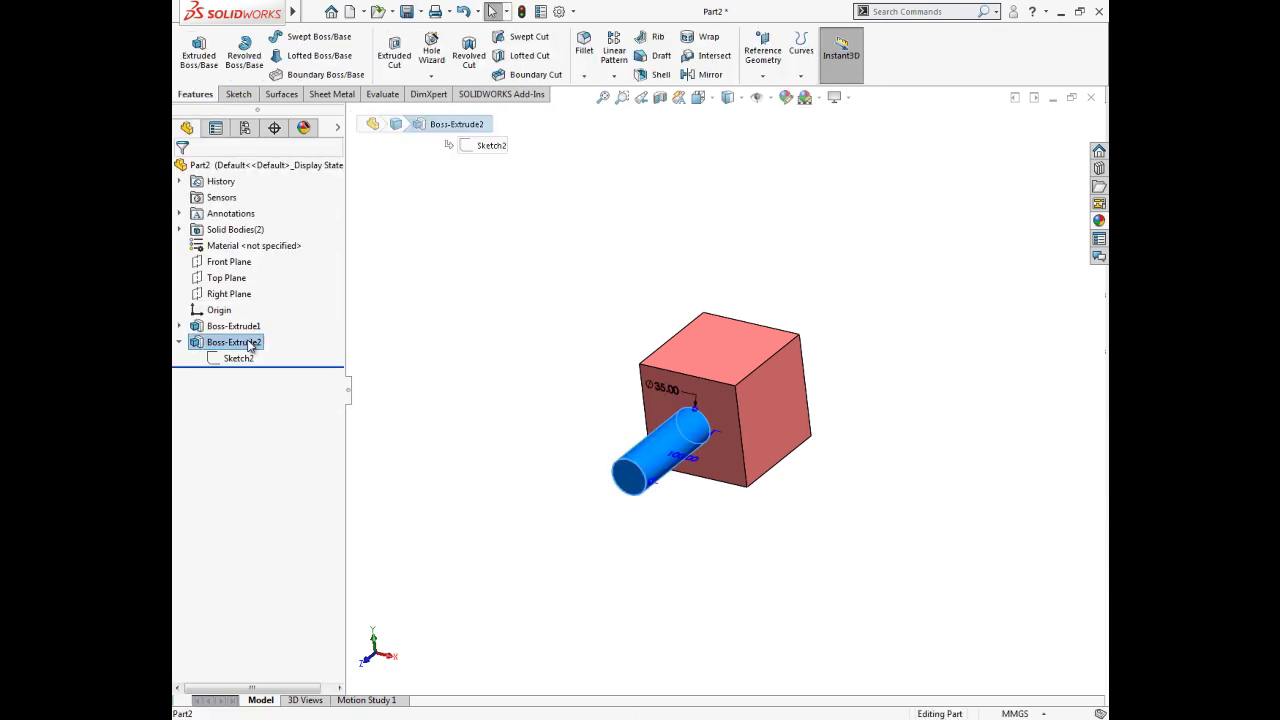
pyautogui.click(344, 328)
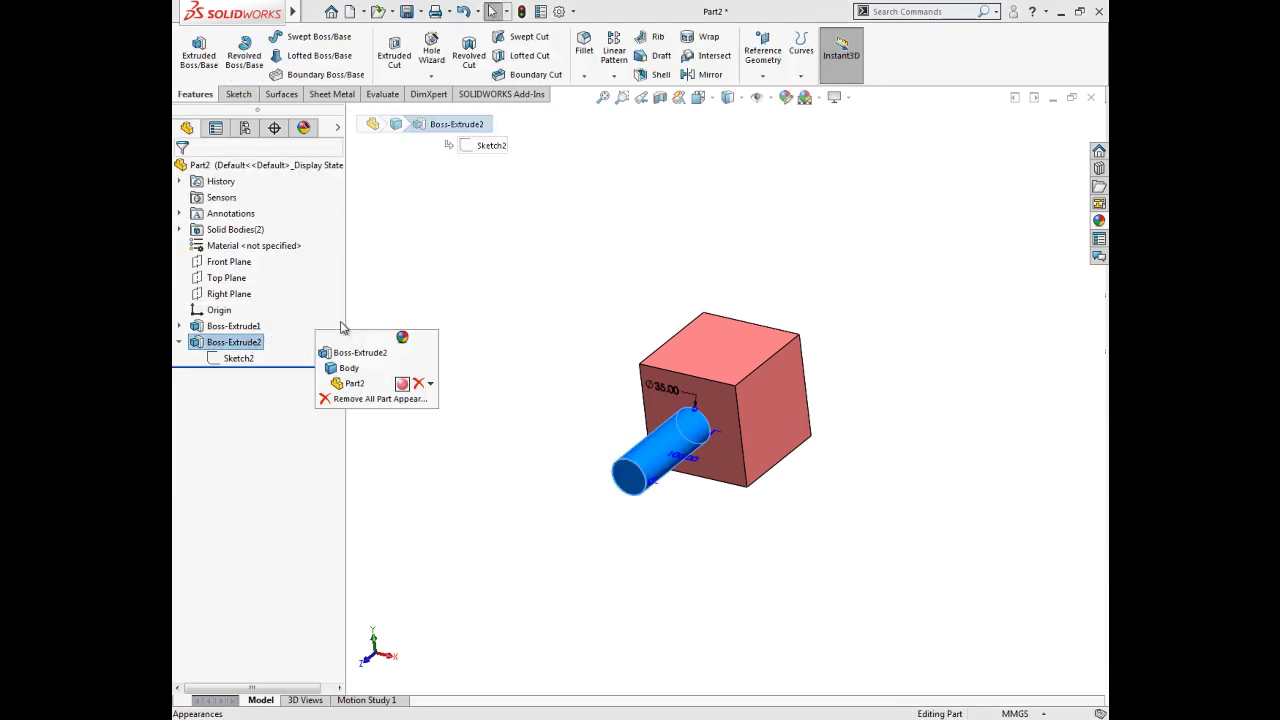
pyautogui.click(357, 386)
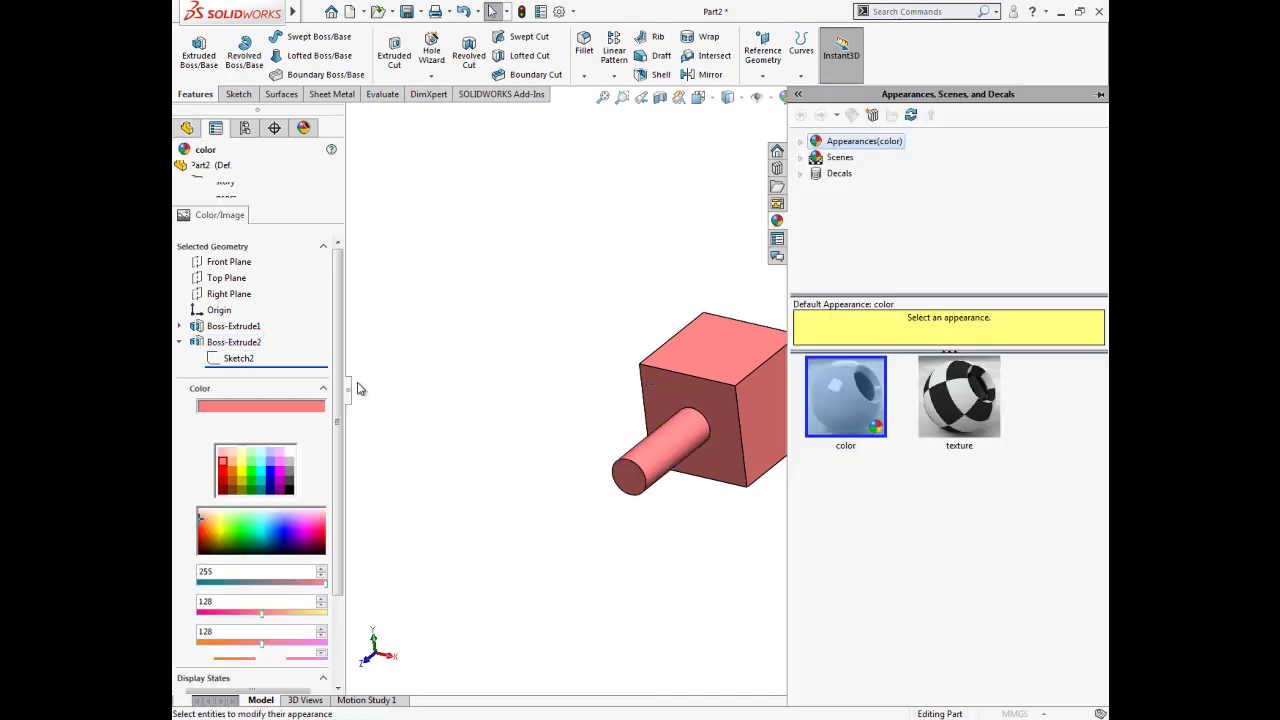
pyautogui.click(233, 462)
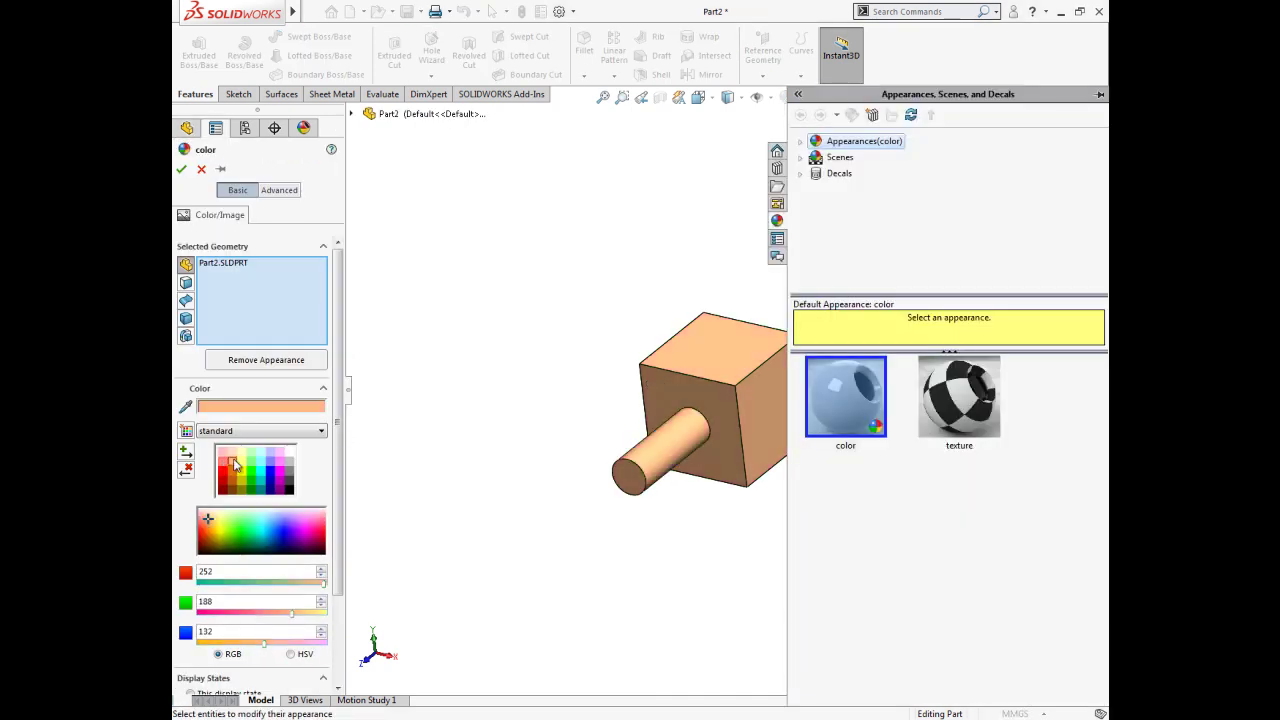
pyautogui.click(181, 169)
# Give the Boss-Extrude2 cylinder its own light green appearance (RGB 128, 255, 128).
pyautogui.click(250, 343)
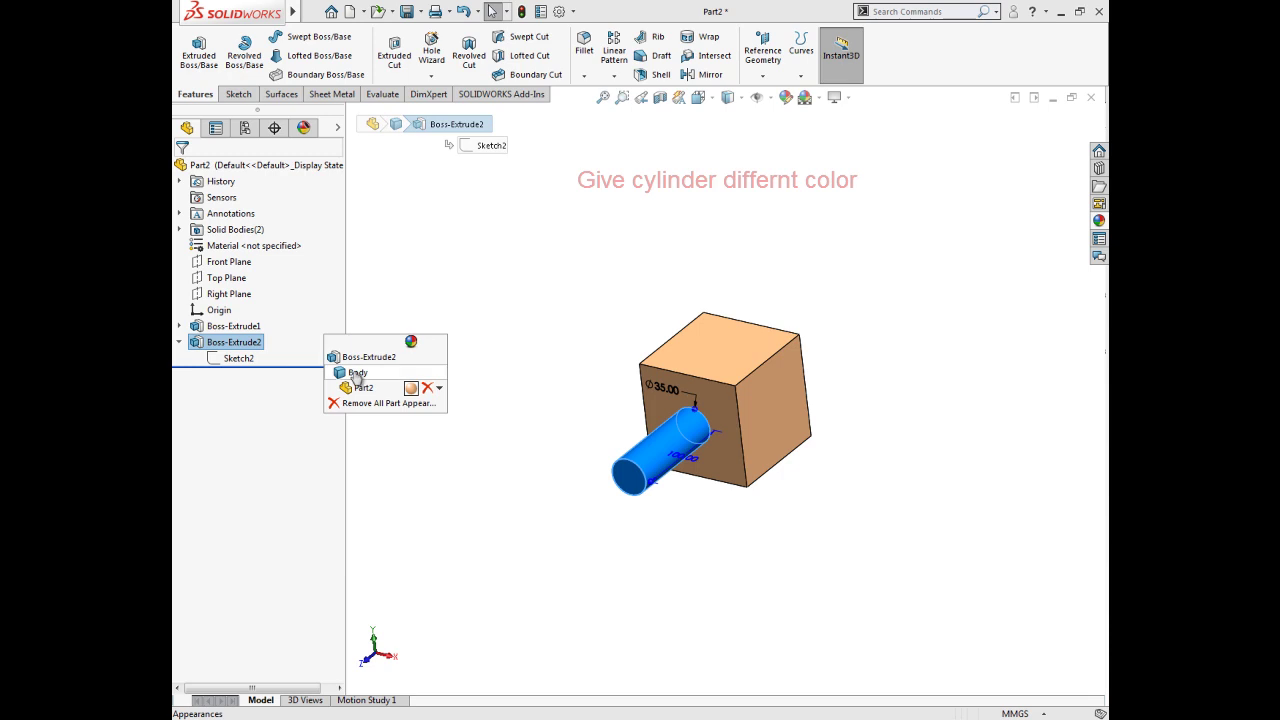
pyautogui.click(356, 373)
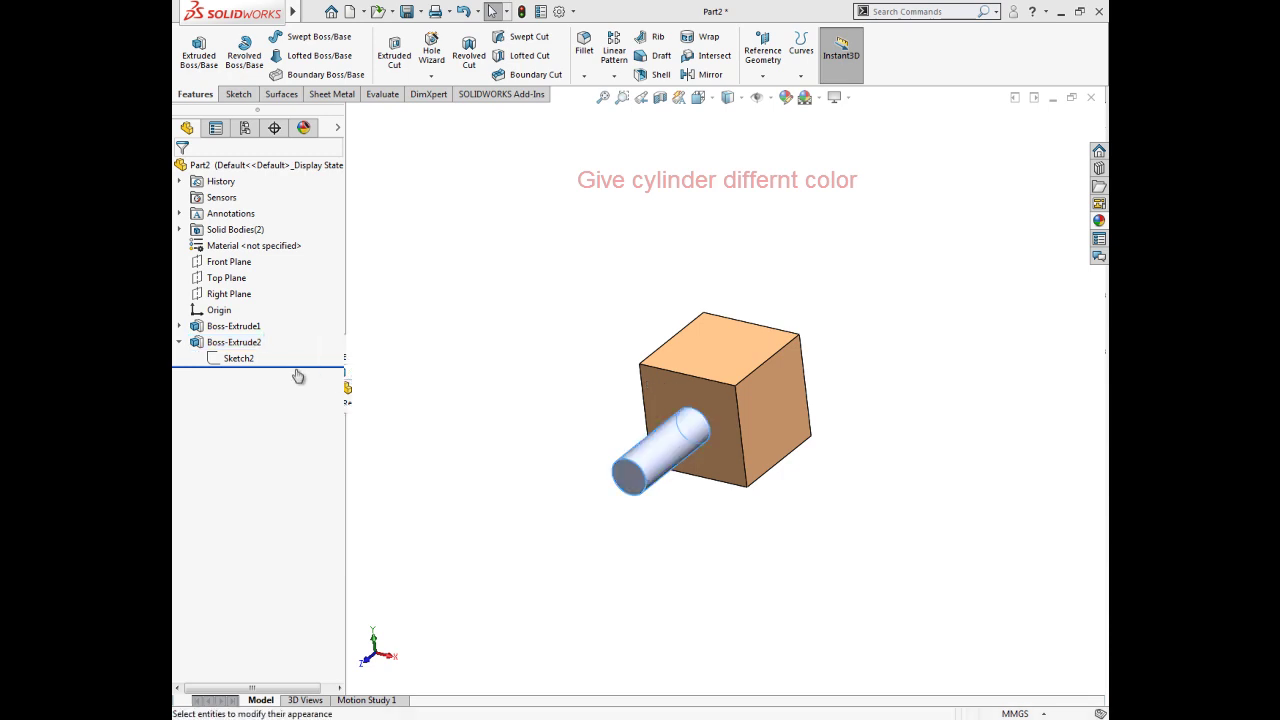
pyautogui.click(241, 465)
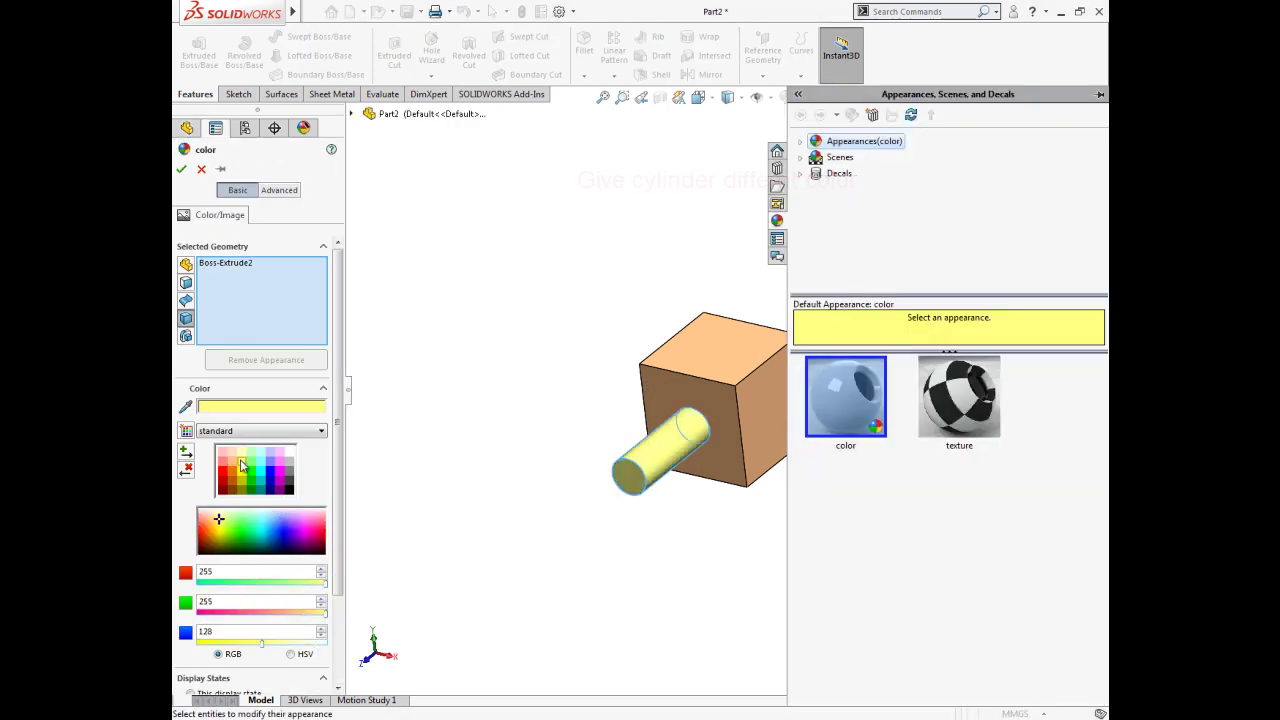
pyautogui.click(251, 465)
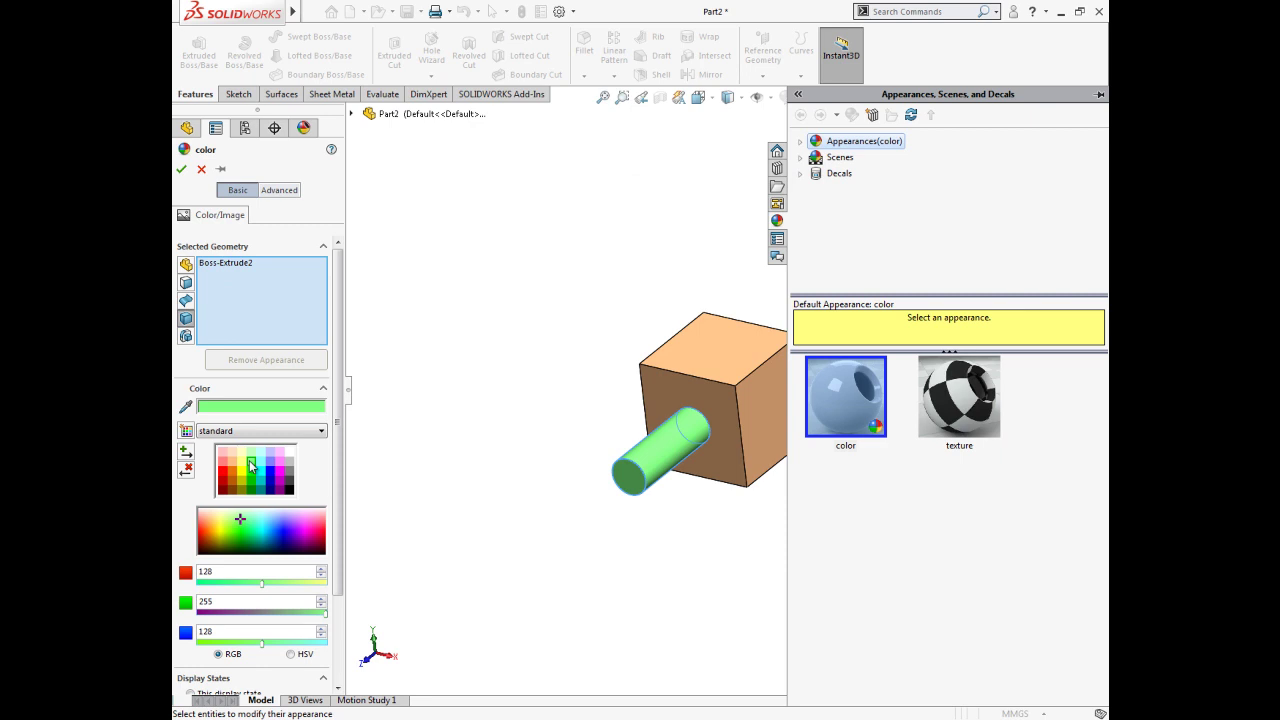
pyautogui.click(181, 170)
pyautogui.scroll(-3, 722, 424)
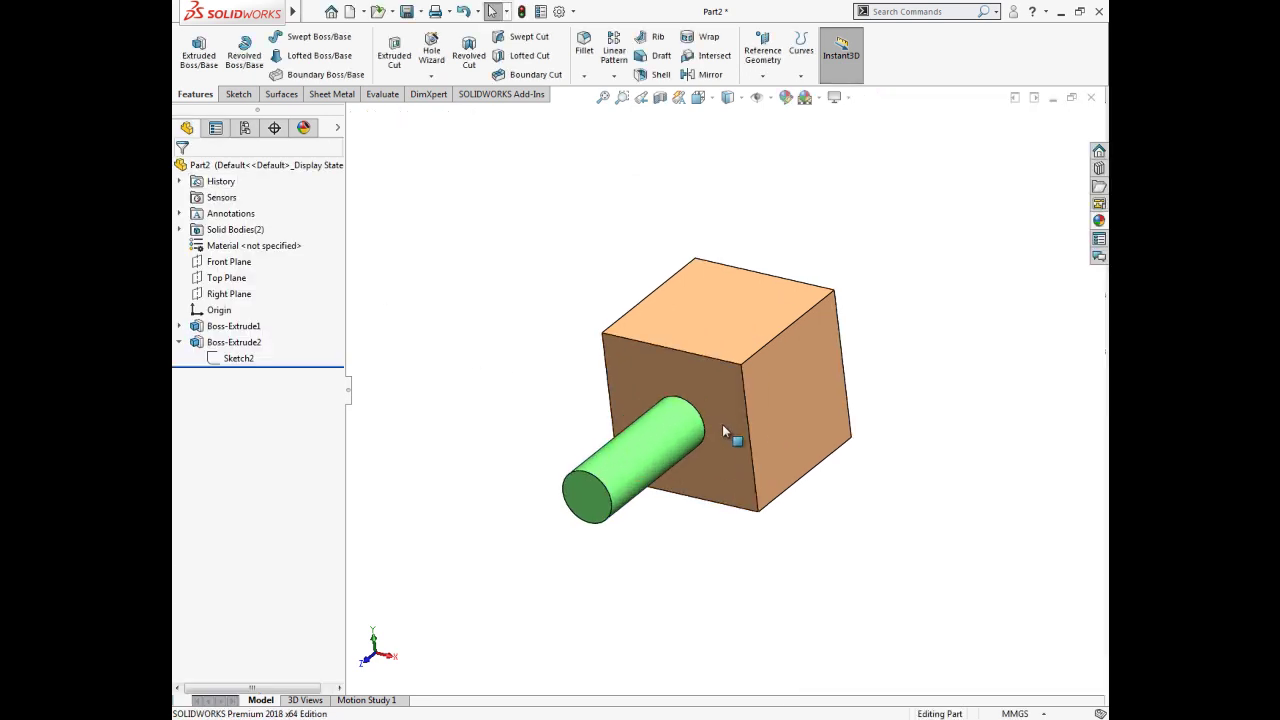
# Copy the green Boss-Extrude2 cylinder onto the cube's top face, deleting external relations, creating Boss-Extrude3.
pyautogui.click(614, 470)
pyautogui.click(645, 520)
pyautogui.scroll(2, 780, 589)
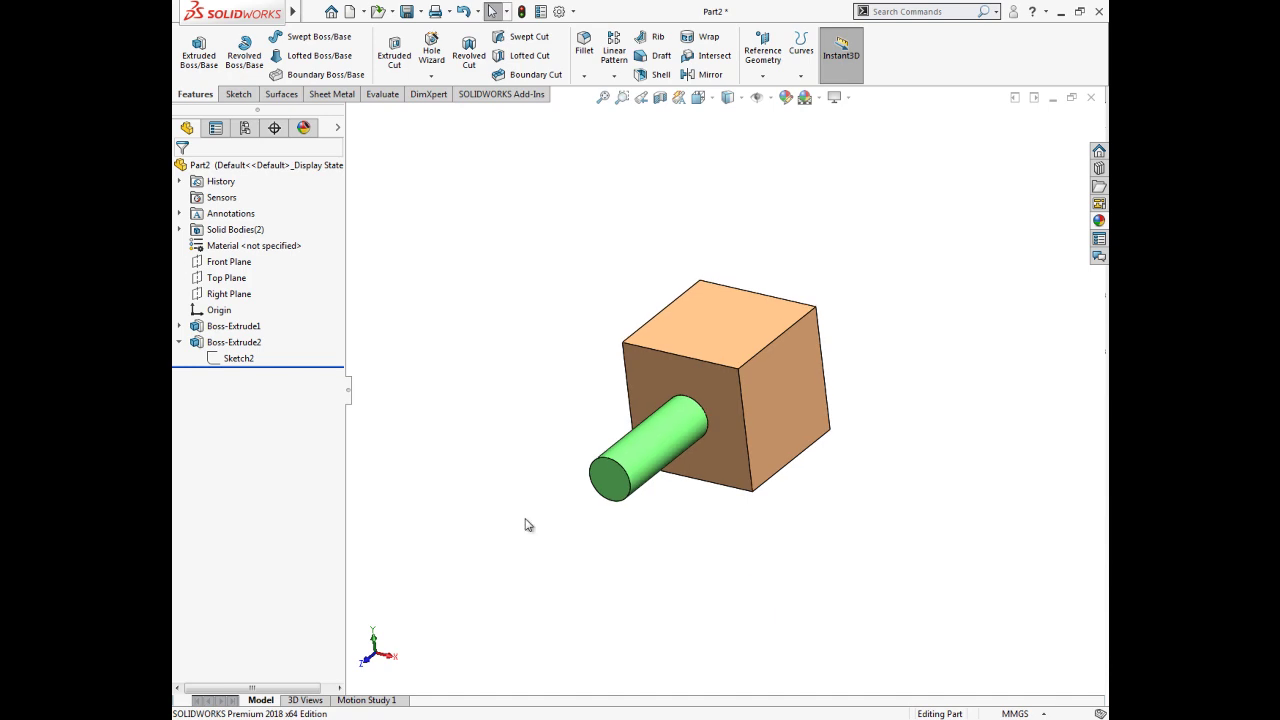
pyautogui.scroll(-2, 495, 361)
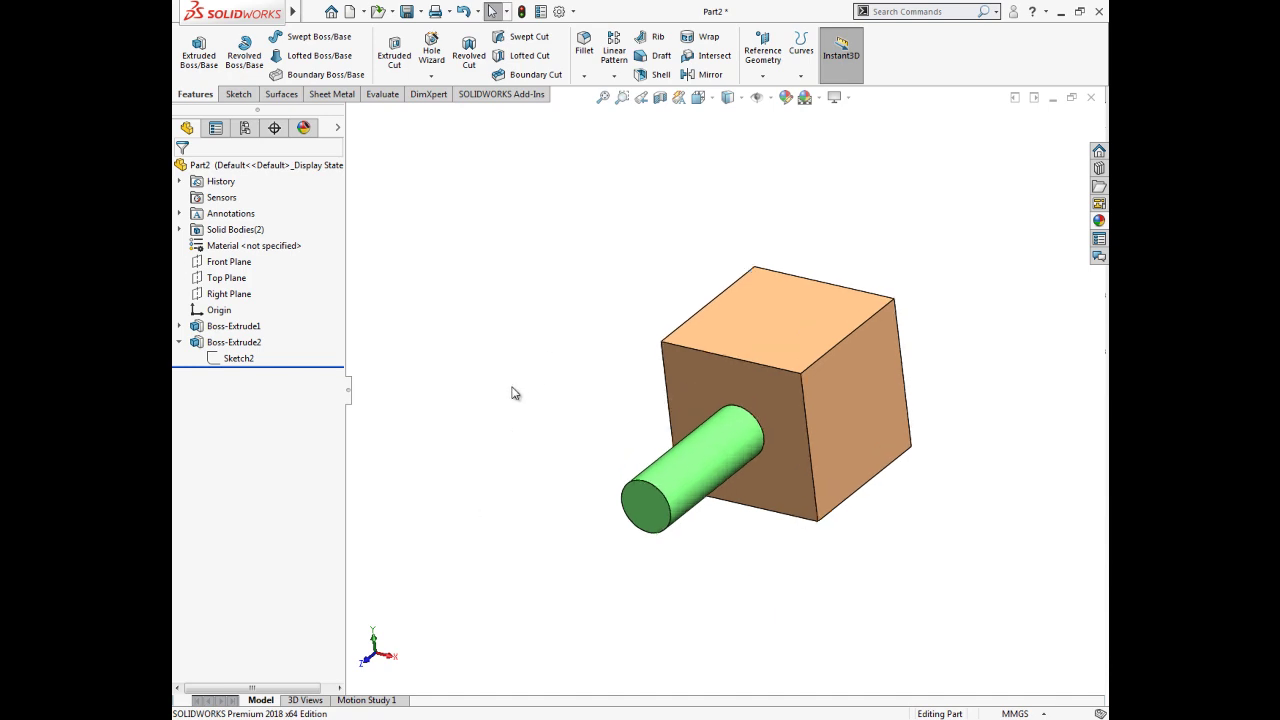
pyautogui.click(671, 476)
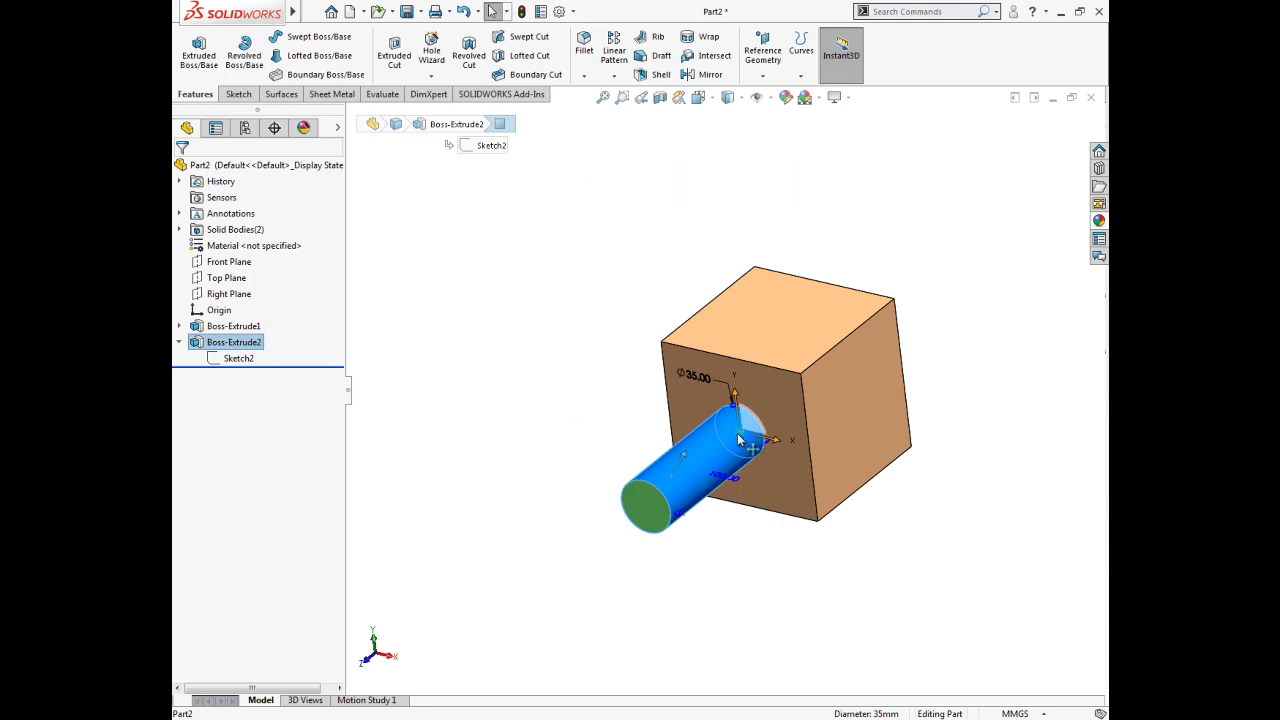
pyautogui.moveTo(738, 436); pyautogui.dragTo(783, 310)
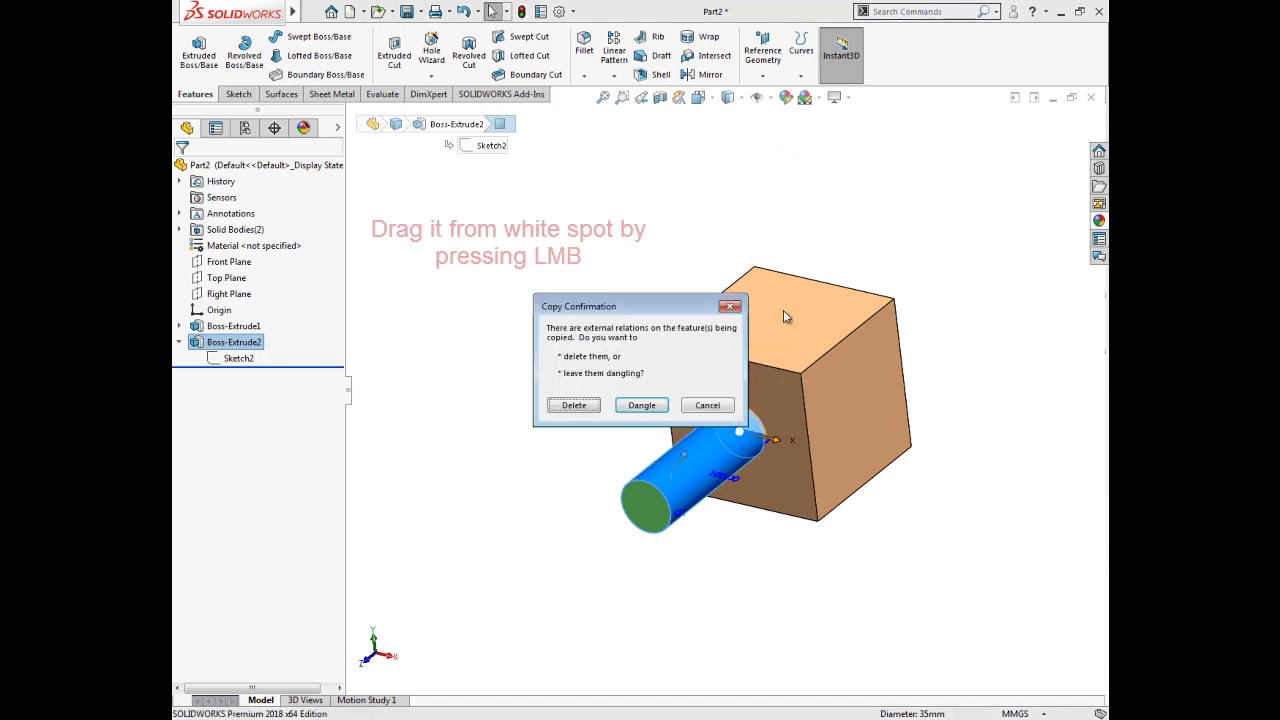
pyautogui.click(573, 405)
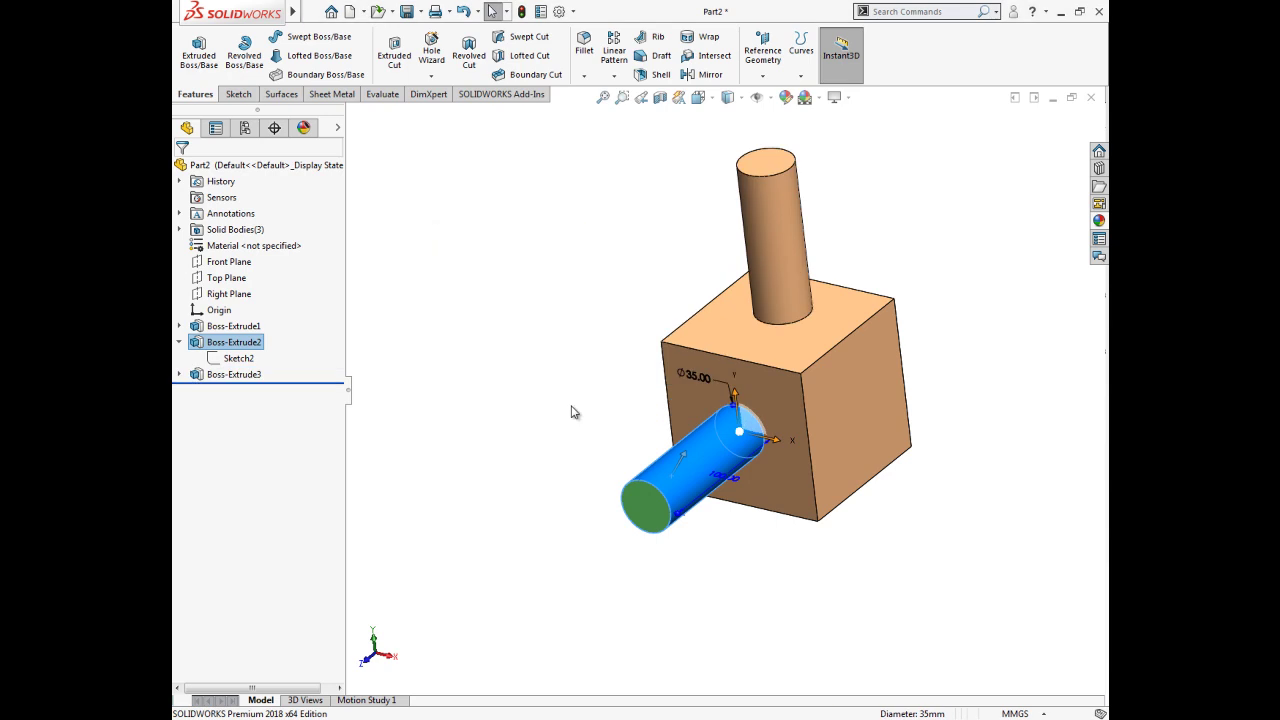
# Drag the Boss-Extrude3 cylinder along the triad's x and y arrows to near the top face's centre.
pyautogui.moveTo(535, 438)
pyautogui.mouseDown(button='middle')
pyautogui.moveTo(571, 486)
pyautogui.moveTo(563, 514)
pyautogui.mouseUp(button='middle')
pyautogui.moveTo(750, 280)
pyautogui.mouseDown()
pyautogui.moveTo(762, 289)
pyautogui.moveTo(760, 276)
pyautogui.mouseUp()
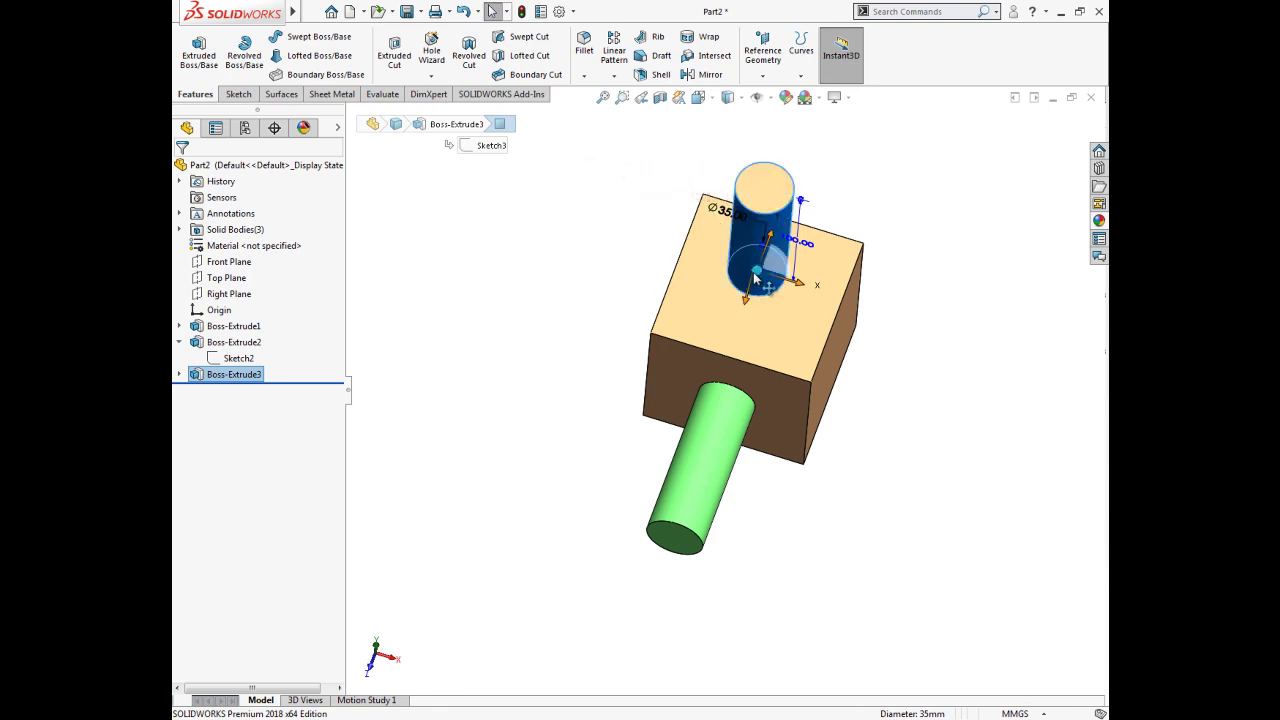
pyautogui.moveTo(803, 288); pyautogui.dragTo(813, 290)
pyautogui.moveTo(813, 290); pyautogui.dragTo(758, 320, button='middle')
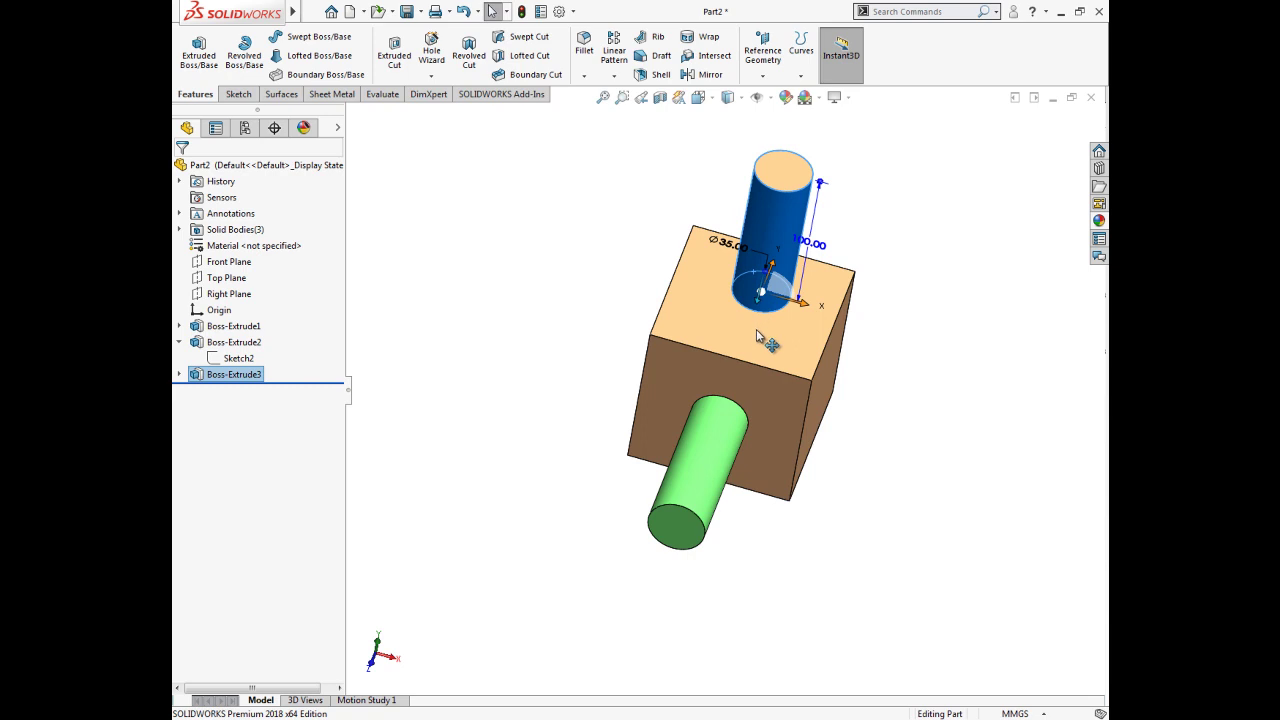
pyautogui.moveTo(771, 272); pyautogui.dragTo(768, 302)
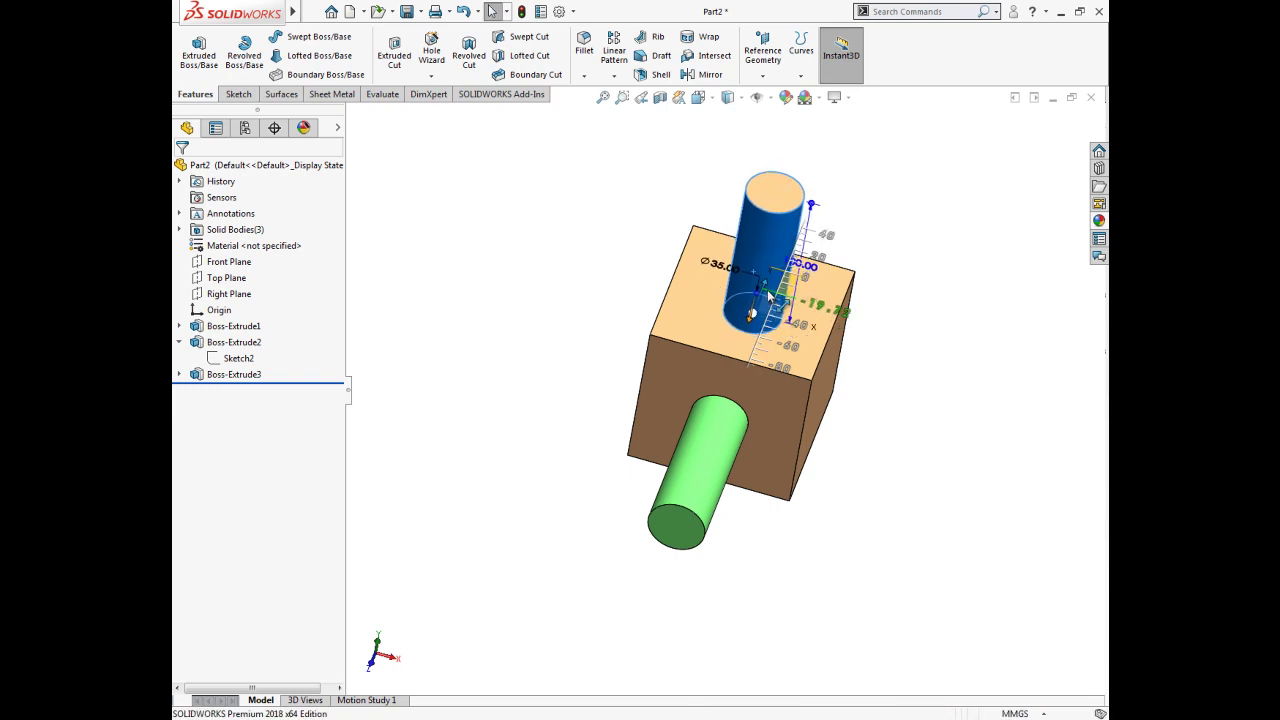
pyautogui.moveTo(768, 302); pyautogui.dragTo(768, 303)
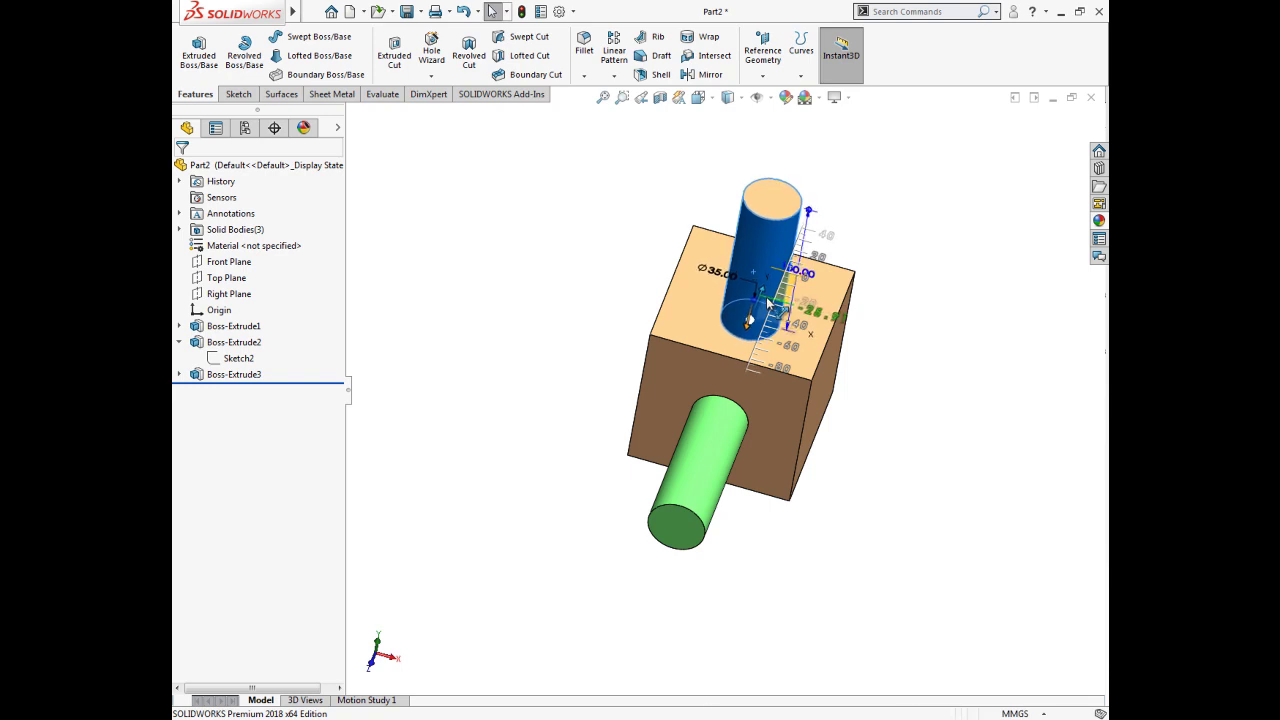
pyautogui.moveTo(768, 302); pyautogui.dragTo(783, 315, button='middle')
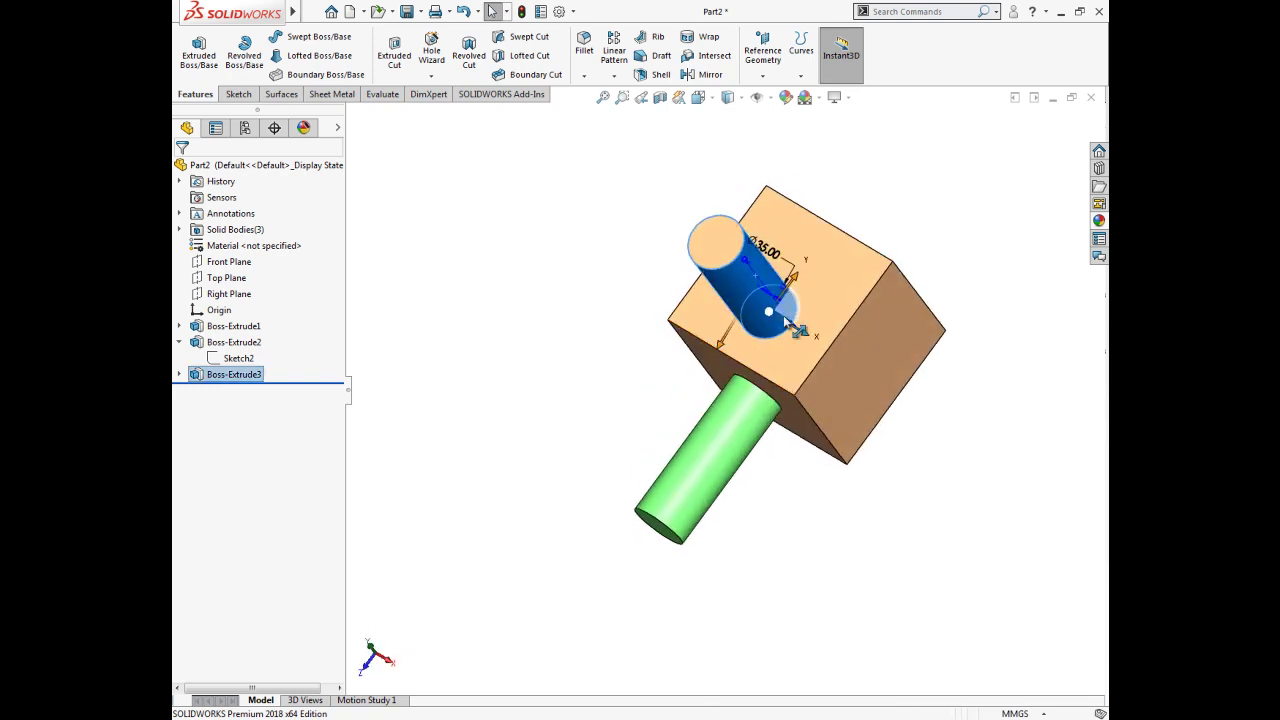
pyautogui.moveTo(793, 288); pyautogui.dragTo(815, 258)
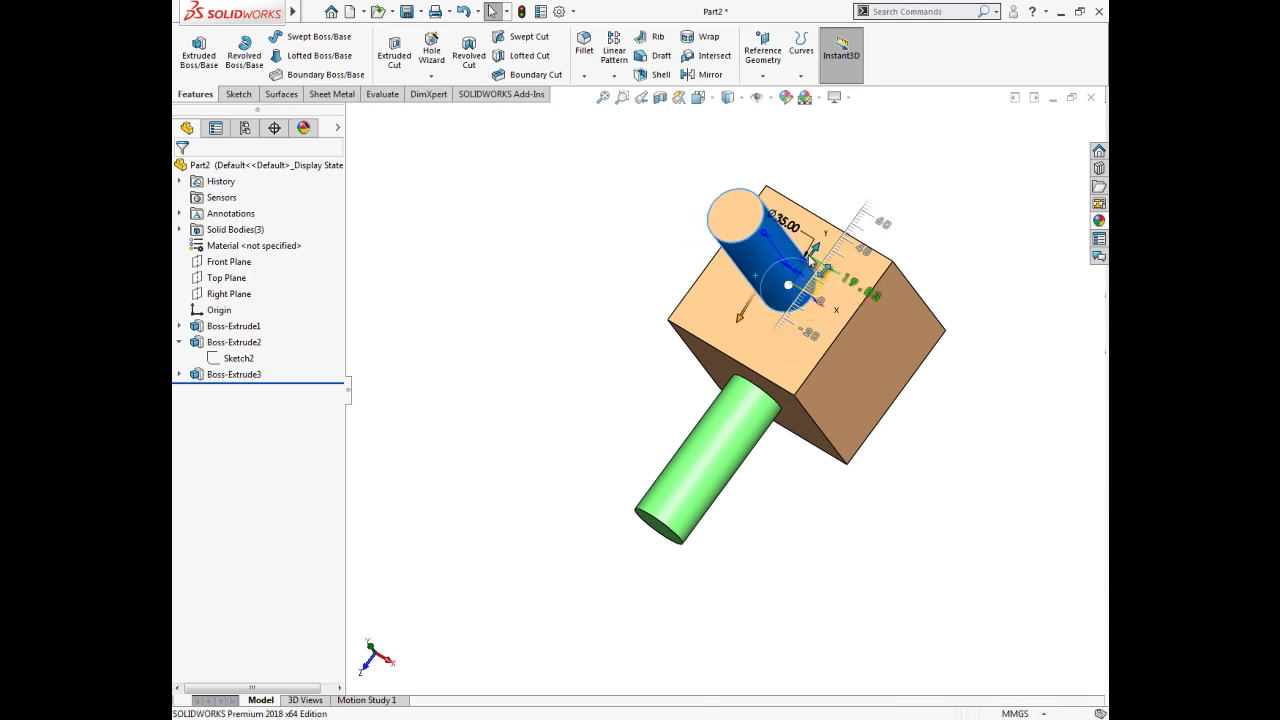
pyautogui.click(589, 366)
pyautogui.moveTo(589, 366)
pyautogui.mouseDown(button='middle')
pyautogui.moveTo(625, 372)
pyautogui.moveTo(607, 321)
pyautogui.mouseUp(button='middle')
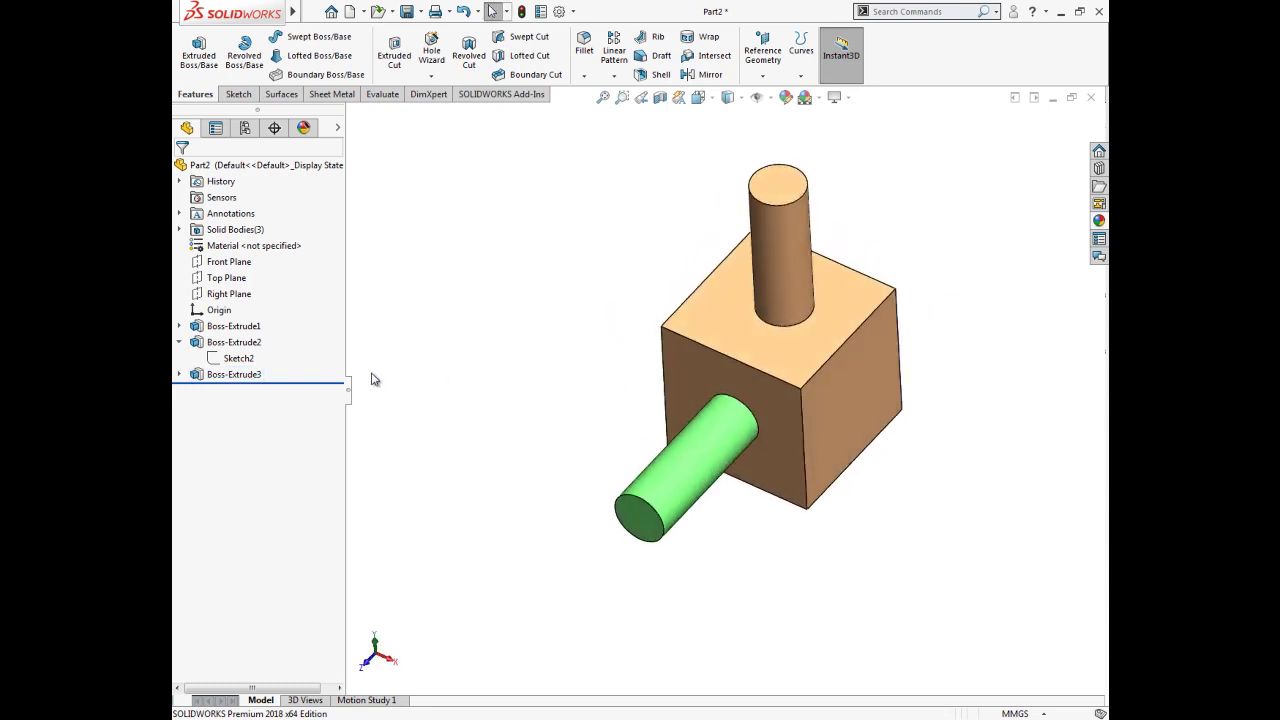
# Copy the green cylinder onto the cube's right face, deleting external relations, creating Boss-Extrude4.
pyautogui.click(676, 474)
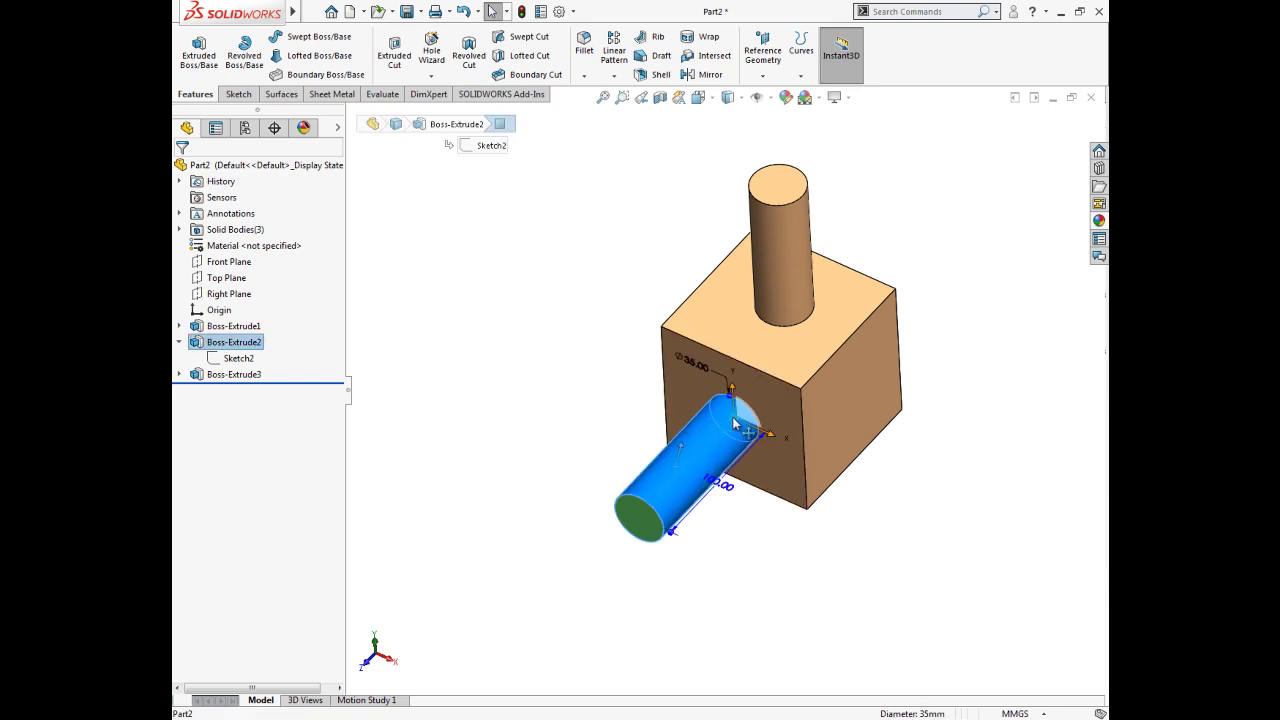
pyautogui.keyDown('ctrl'); pyautogui.moveTo(754, 432); pyautogui.dragTo(857, 403); pyautogui.keyUp('ctrl')
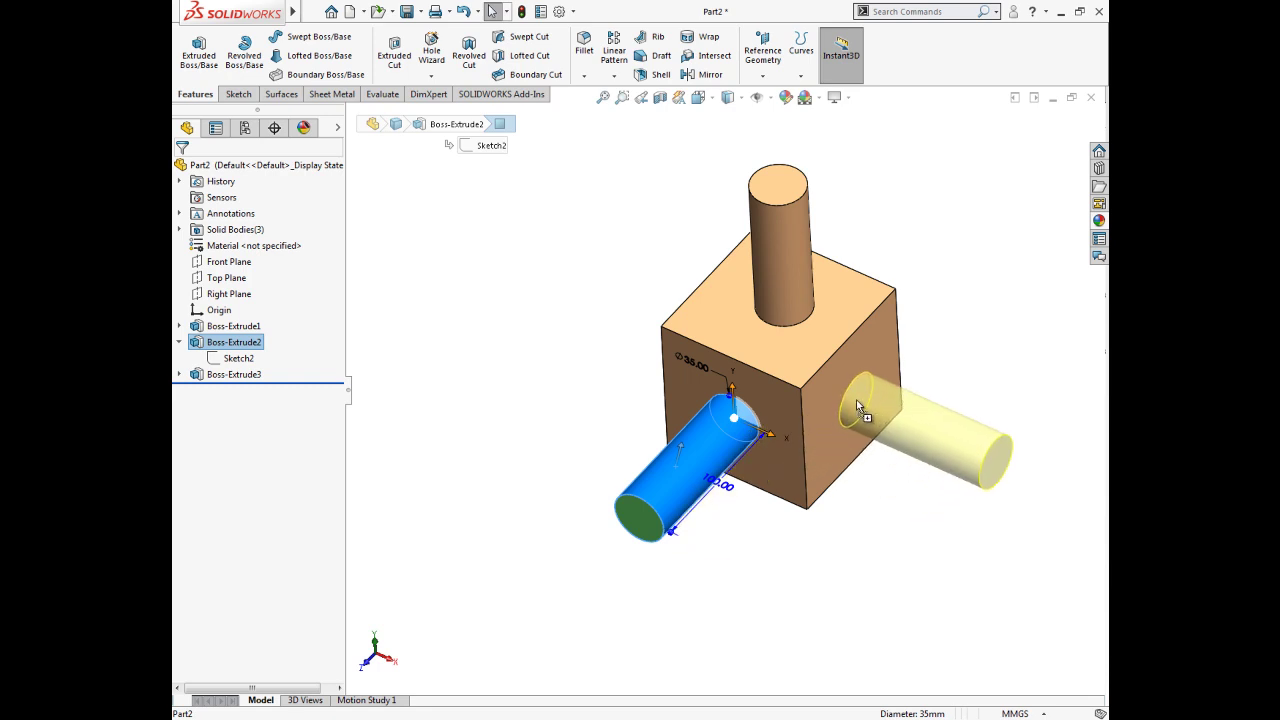
pyautogui.keyDown('ctrl'); pyautogui.moveTo(857, 403); pyautogui.dragTo(855, 405); pyautogui.keyUp('ctrl')
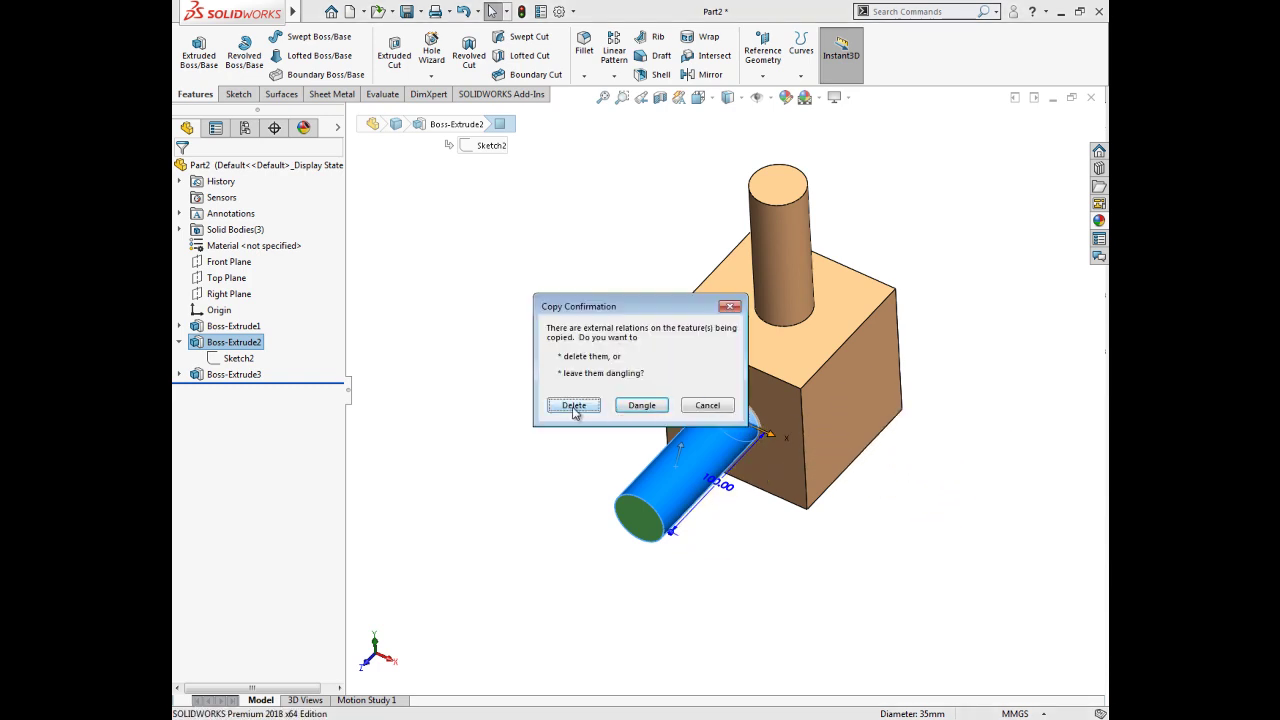
pyautogui.click(575, 412)
# Copy the green cylinder onto the cube's left face, deleting external relations, creating Boss-Extrude5.
pyautogui.moveTo(777, 560)
pyautogui.mouseDown(button='middle')
pyautogui.moveTo(806, 537)
pyautogui.moveTo(728, 544)
pyautogui.moveTo(777, 591)
pyautogui.moveTo(717, 583)
pyautogui.moveTo(814, 540)
pyautogui.moveTo(834, 620)
pyautogui.mouseUp(button='middle')
pyautogui.click(700, 591)
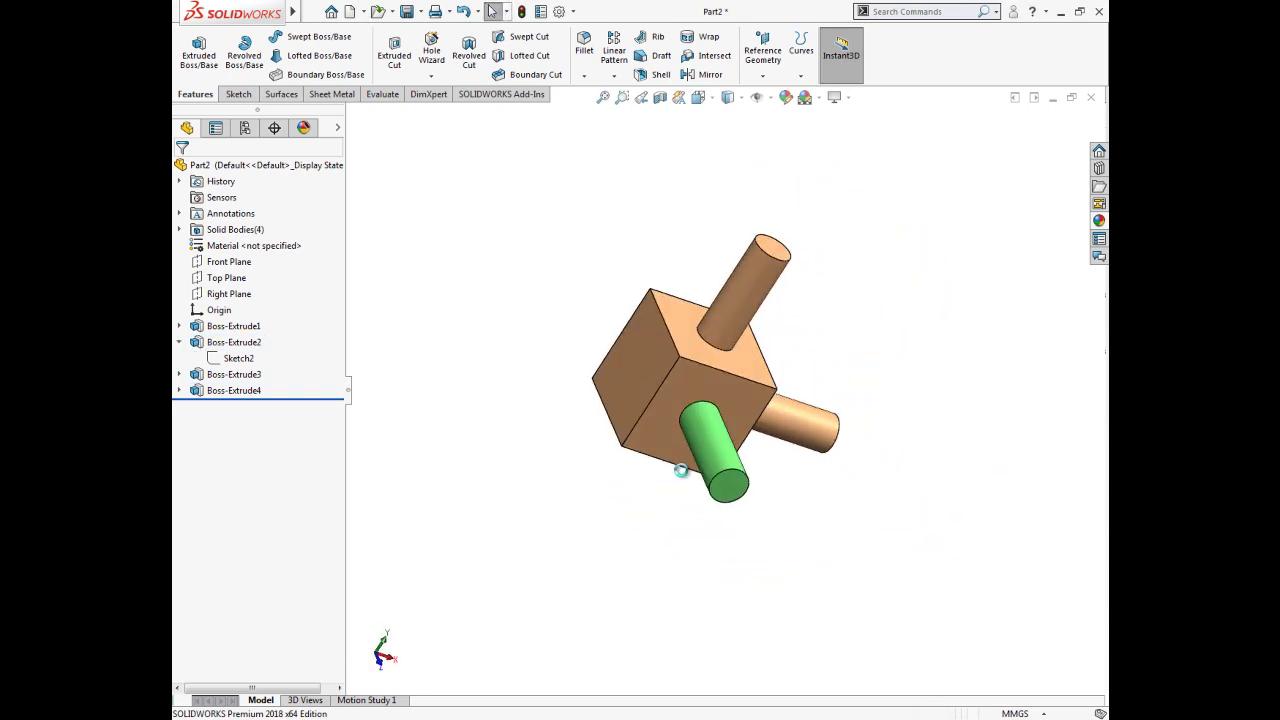
pyautogui.click(713, 464)
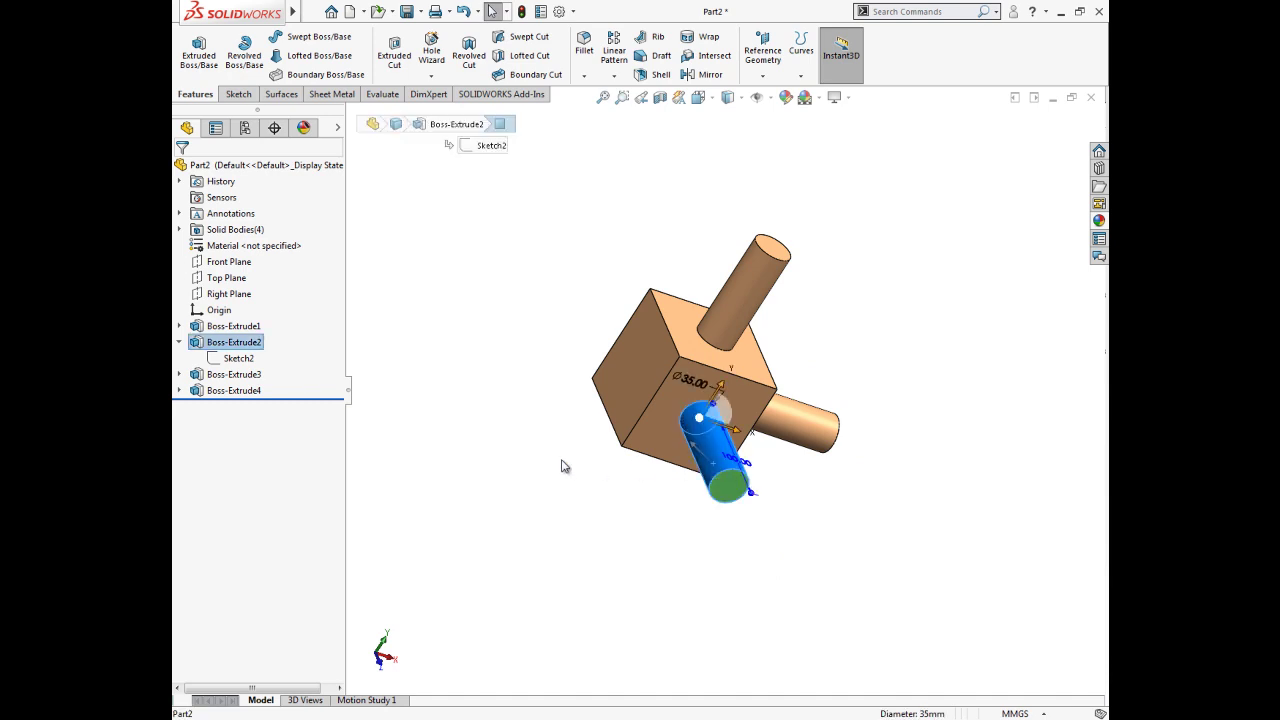
pyautogui.keyDown('ctrl'); pyautogui.moveTo(698, 426); pyautogui.dragTo(636, 366); pyautogui.keyUp('ctrl')
pyautogui.click(576, 406)
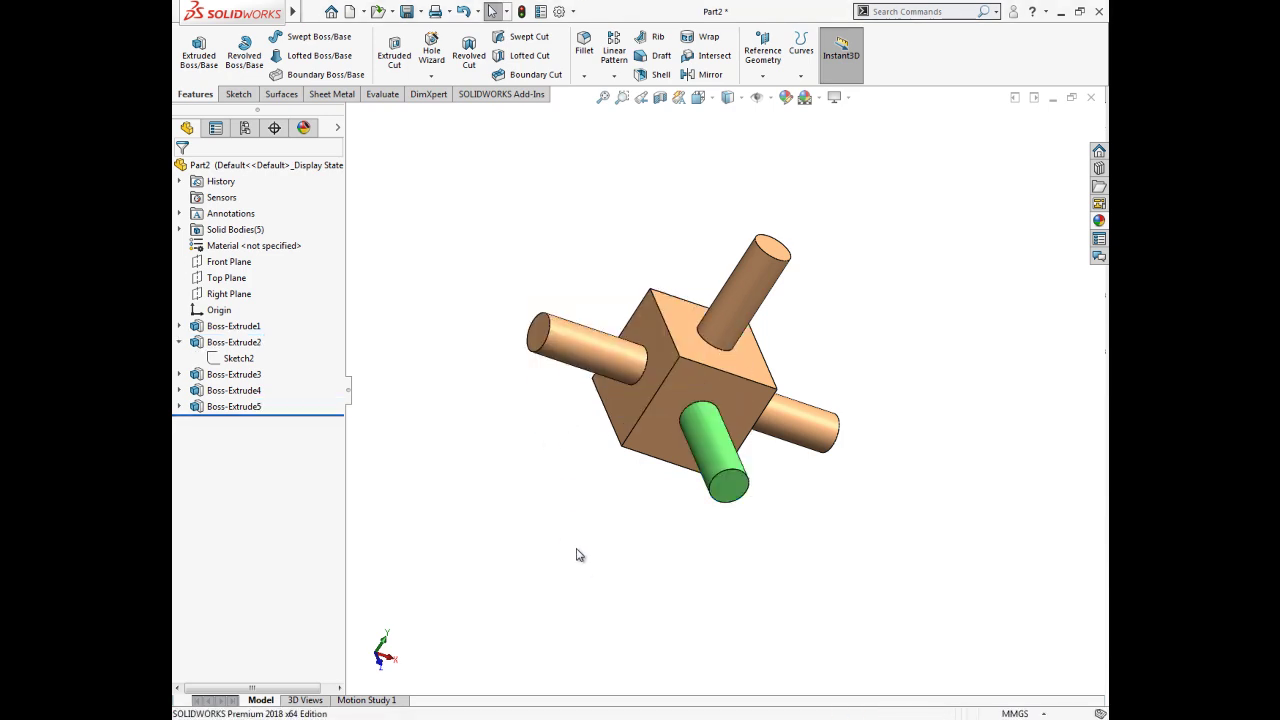
# Copy the green cylinder onto another bare cube face as Boss-Extrude6, deleting external relations.
pyautogui.moveTo(585, 570); pyautogui.dragTo(675, 528, button='middle')
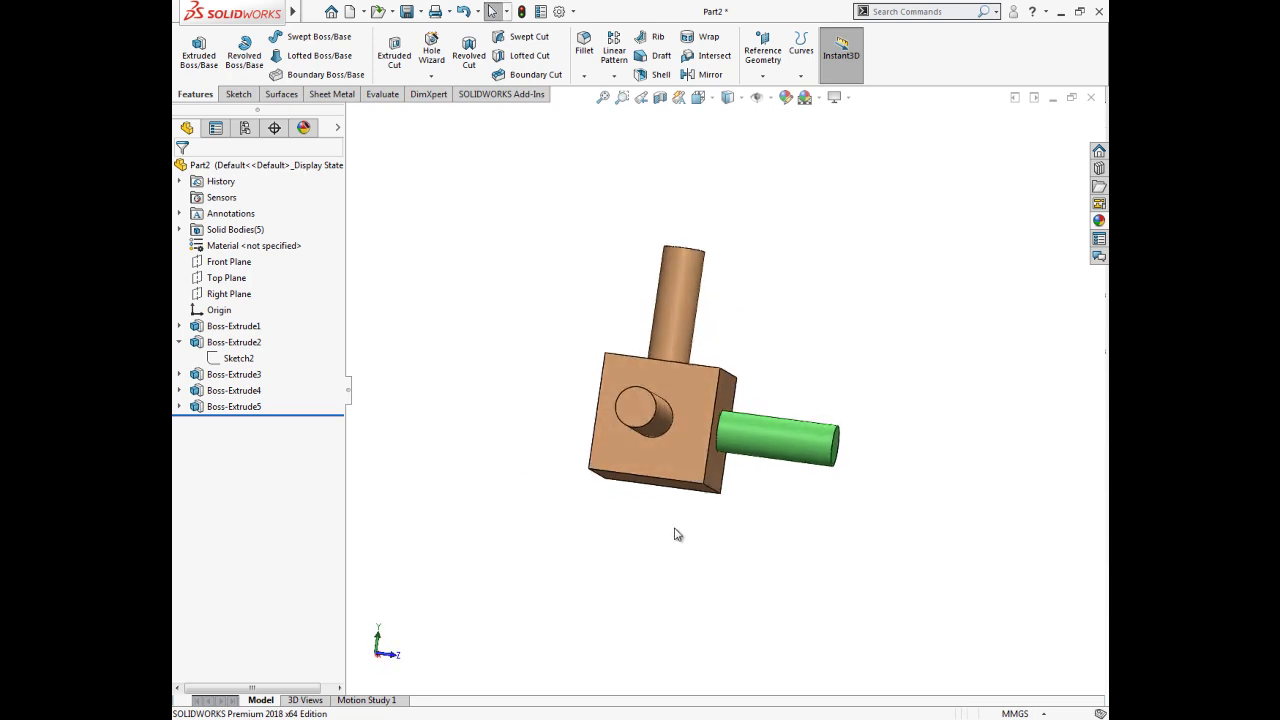
pyautogui.click(782, 449)
pyautogui.moveTo(626, 517); pyautogui.dragTo(691, 591, button='middle')
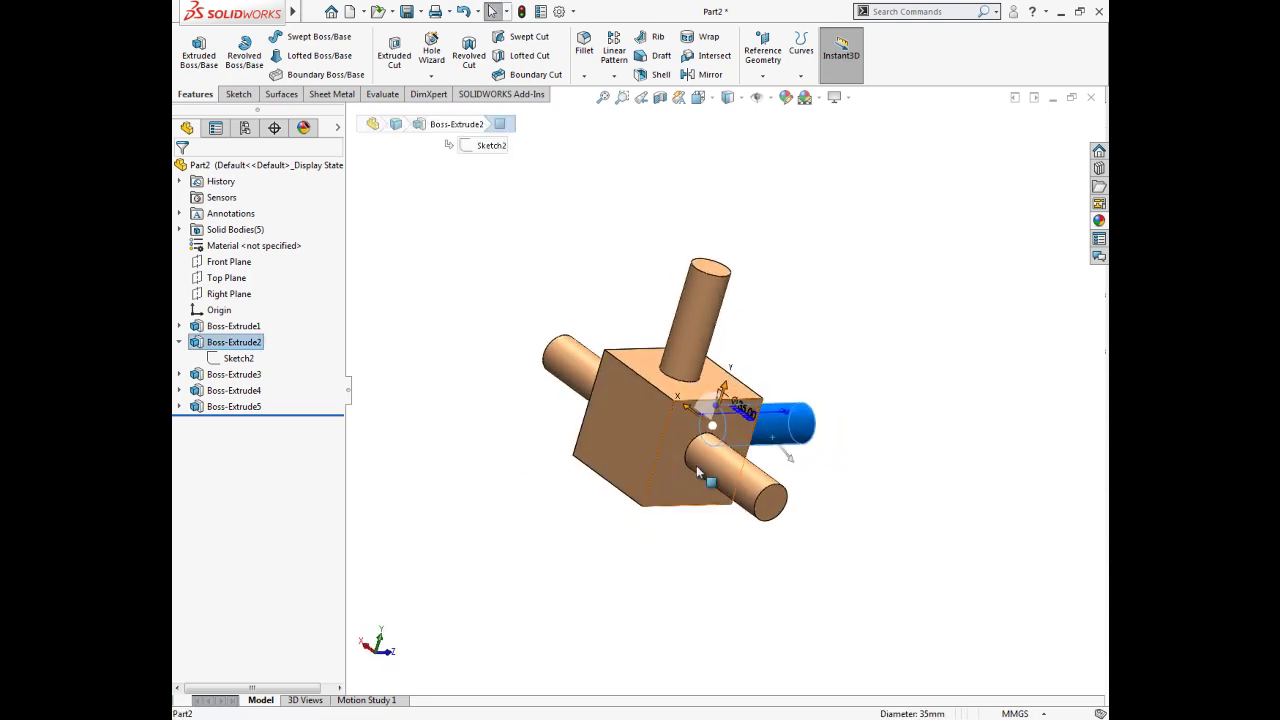
pyautogui.keyDown('ctrl'); pyautogui.moveTo(713, 430); pyautogui.dragTo(620, 433); pyautogui.keyUp('ctrl')
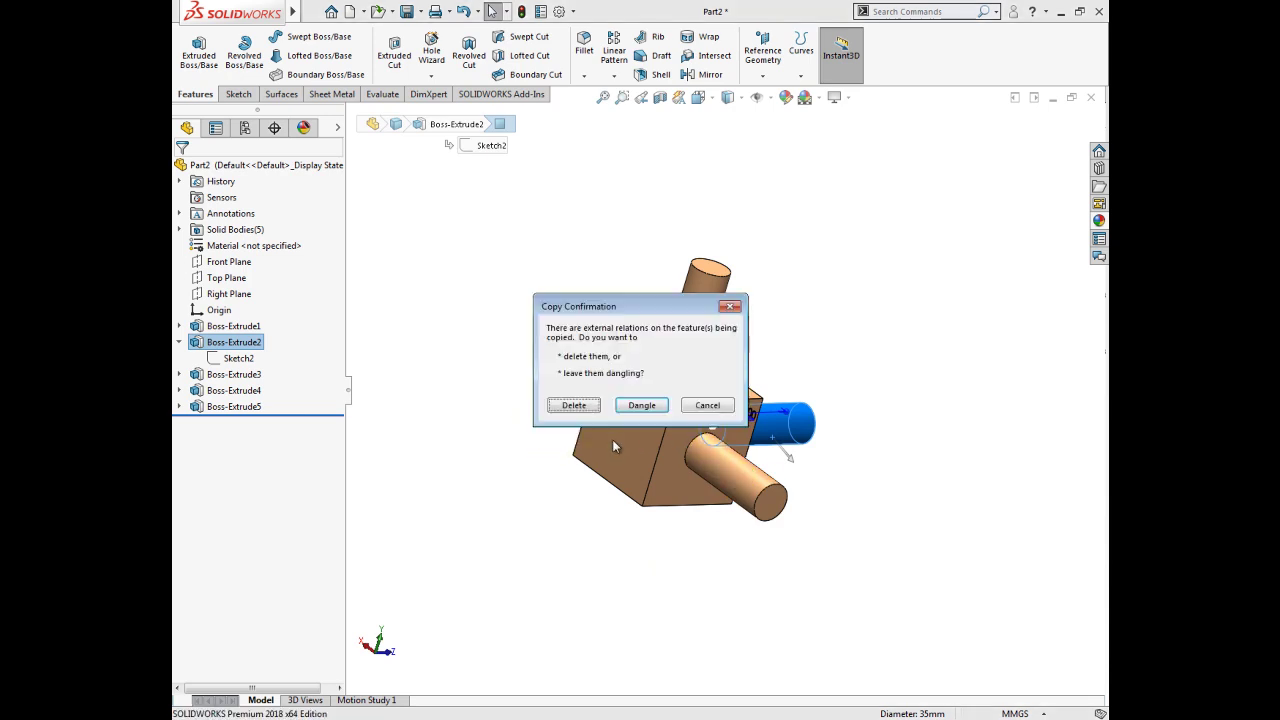
pyautogui.click(582, 408)
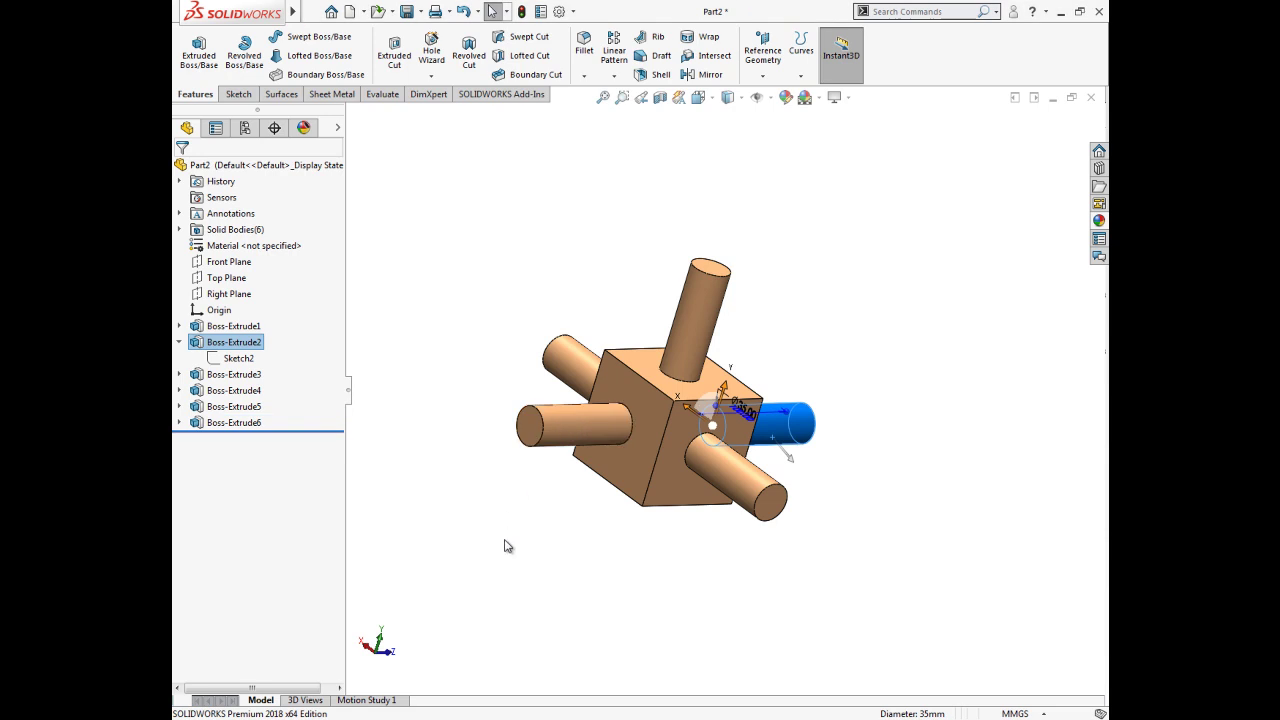
# Copy the cylinder onto the last empty face as Boss-Extrude7 and check all six cylinders.
pyautogui.moveTo(549, 586)
pyautogui.mouseDown(button='middle')
pyautogui.moveTo(491, 484)
pyautogui.moveTo(497, 326)
pyautogui.moveTo(449, 326)
pyautogui.mouseUp(button='middle')
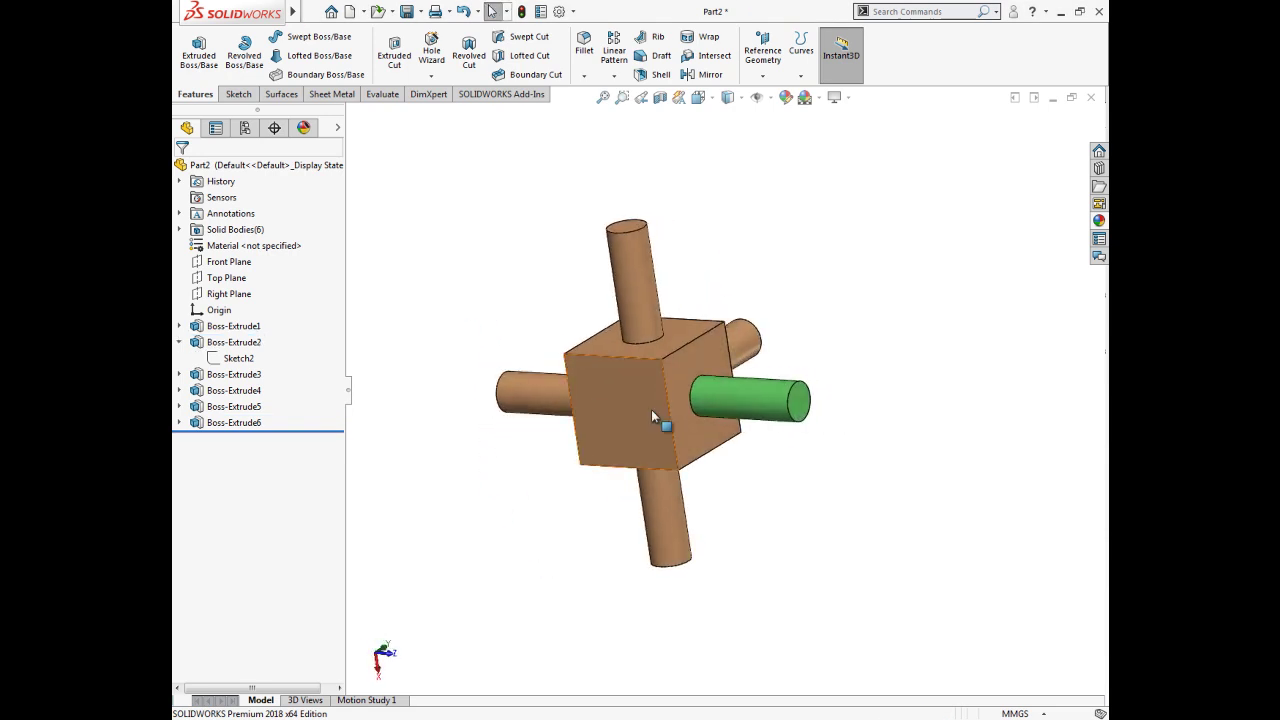
pyautogui.click(720, 414)
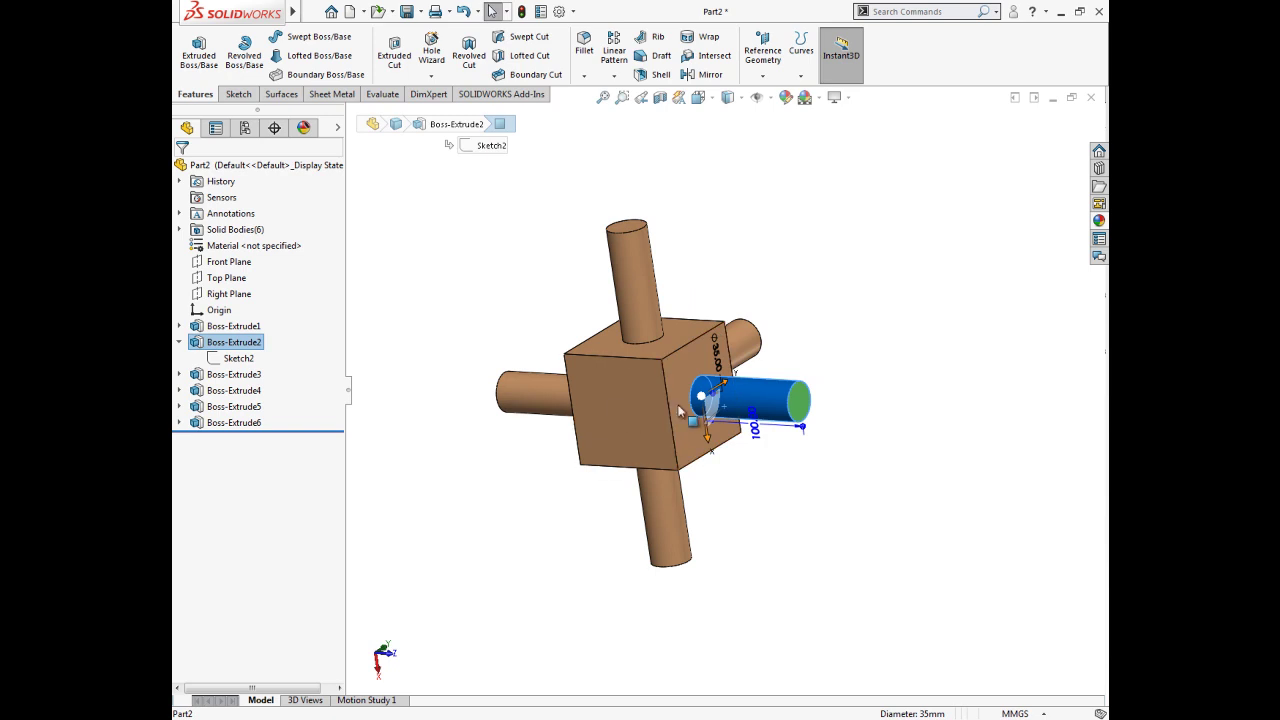
pyautogui.keyDown('ctrl'); pyautogui.moveTo(707, 400); pyautogui.dragTo(621, 413); pyautogui.keyUp('ctrl')
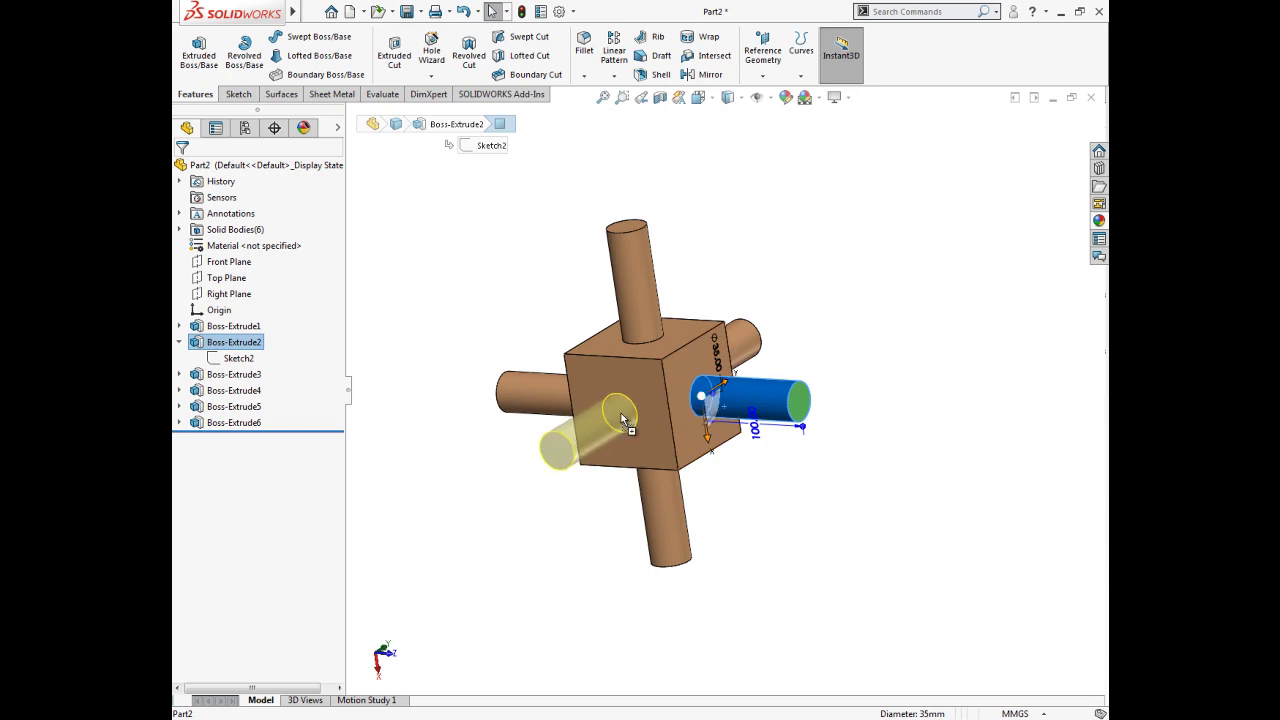
pyautogui.click(573, 405)
pyautogui.moveTo(573, 410)
pyautogui.mouseDown(button='middle')
pyautogui.moveTo(508, 543)
pyautogui.moveTo(686, 524)
pyautogui.moveTo(386, 539)
pyautogui.mouseUp(button='middle')
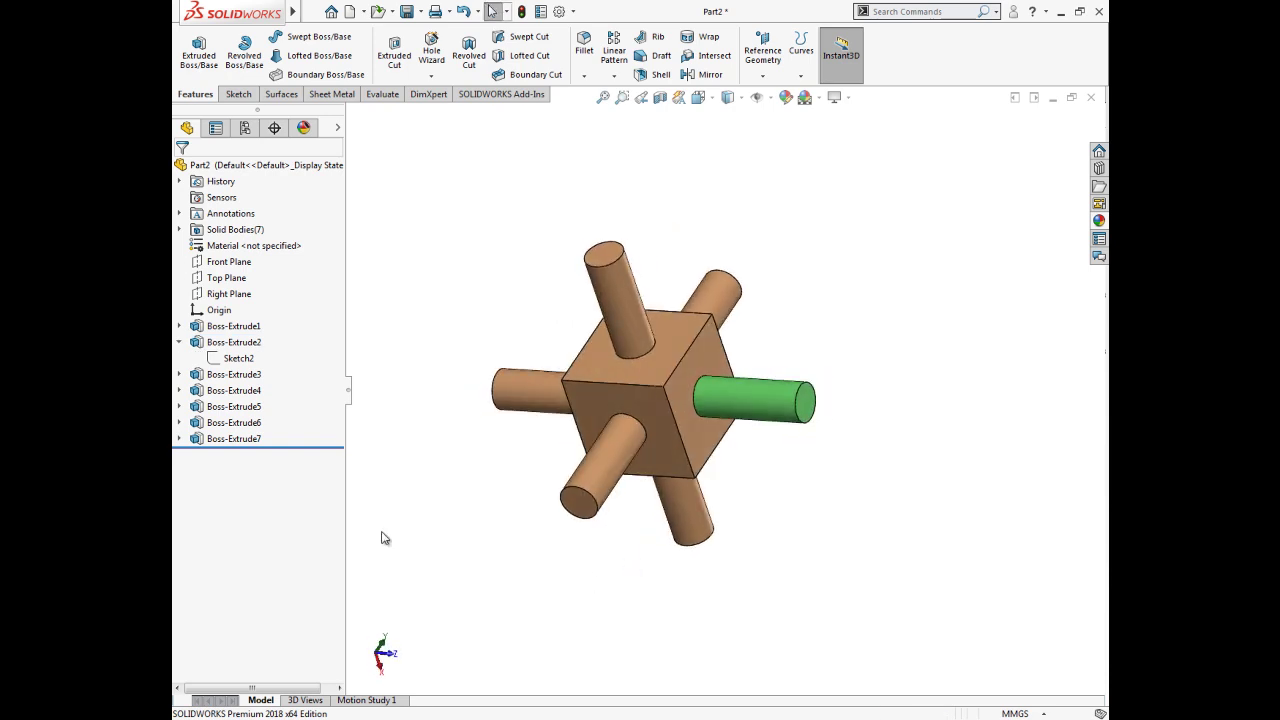
pyautogui.click(230, 376)
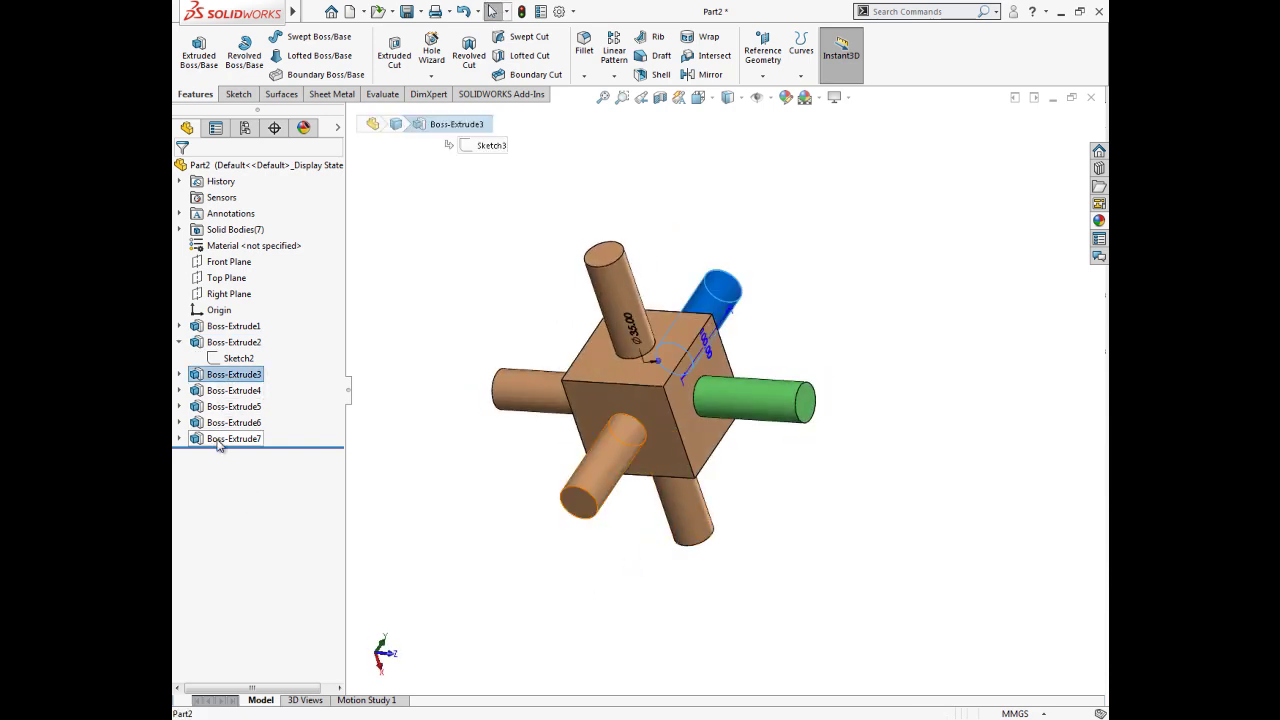
pyautogui.keyDown('shift'); pyautogui.click(220, 441); pyautogui.keyUp('shift')
pyautogui.click(288, 425)
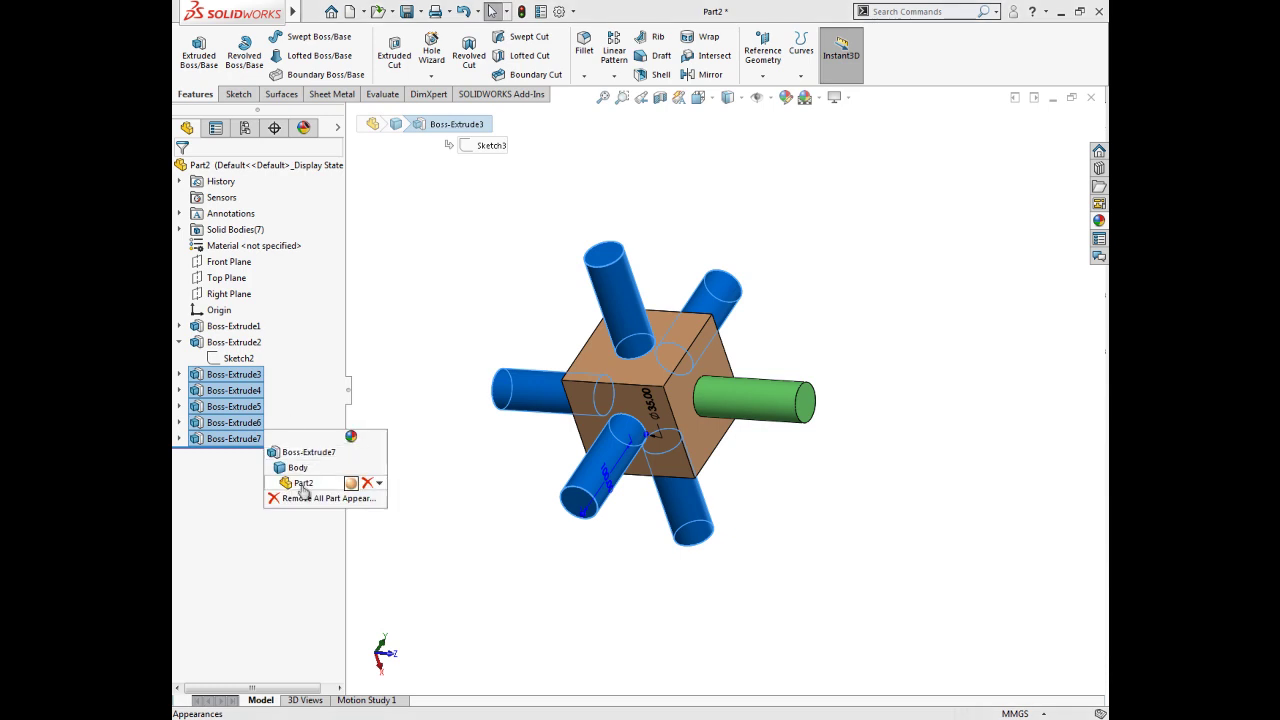
pyautogui.click(302, 484)
pyautogui.click(251, 463)
pyautogui.click(242, 464)
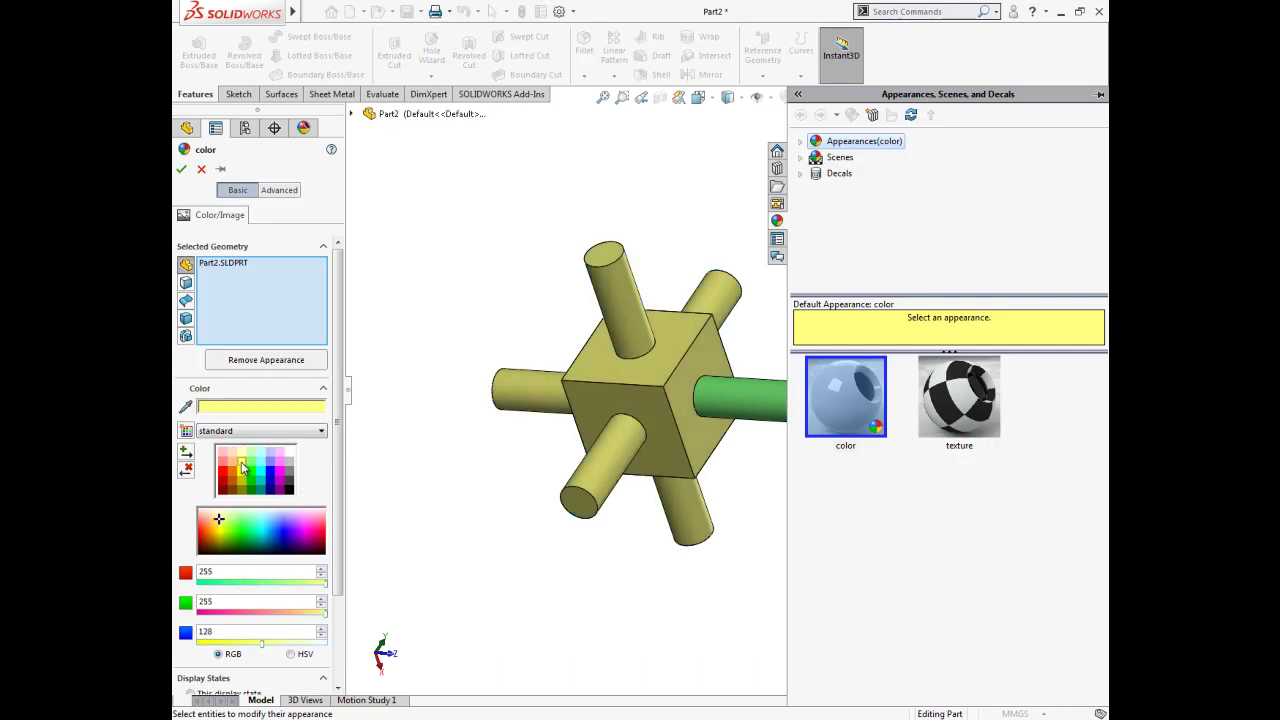
pyautogui.click(201, 170)
# Colour cylinders Boss-Extrude3 through Boss-Extrude7 light green (RGB 128, 255, 128).
pyautogui.click(238, 378)
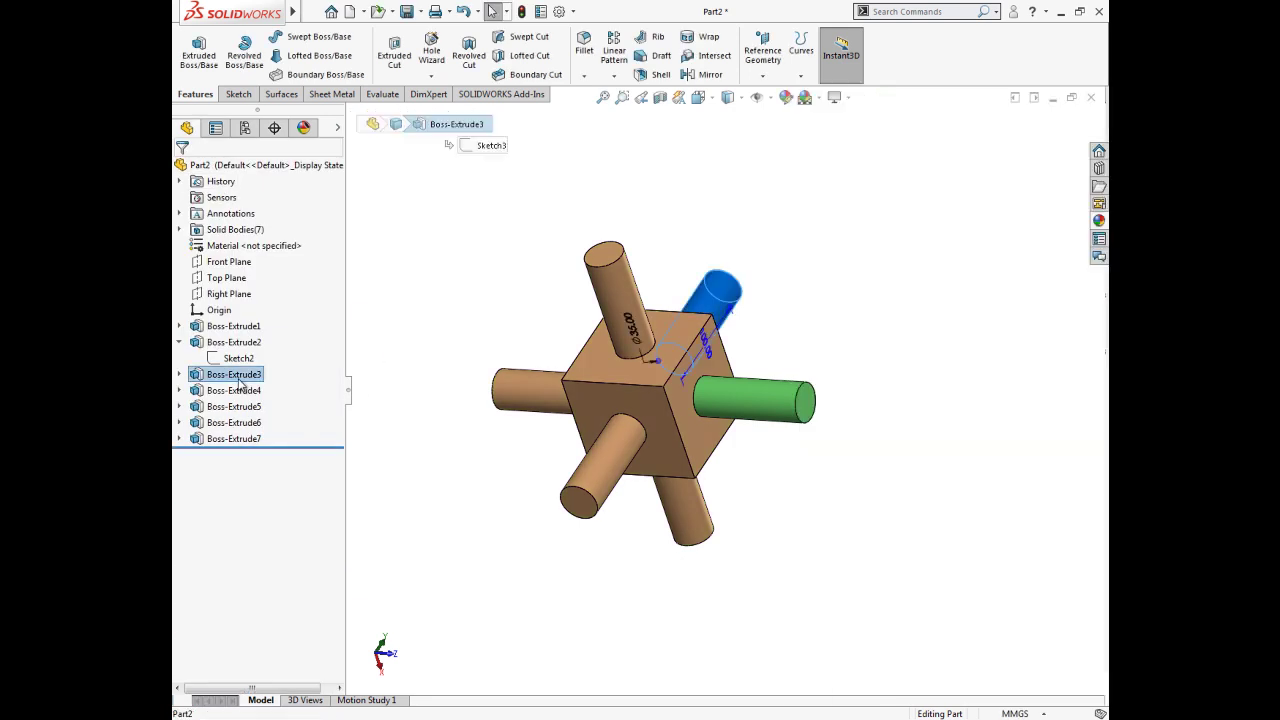
pyautogui.click(247, 345)
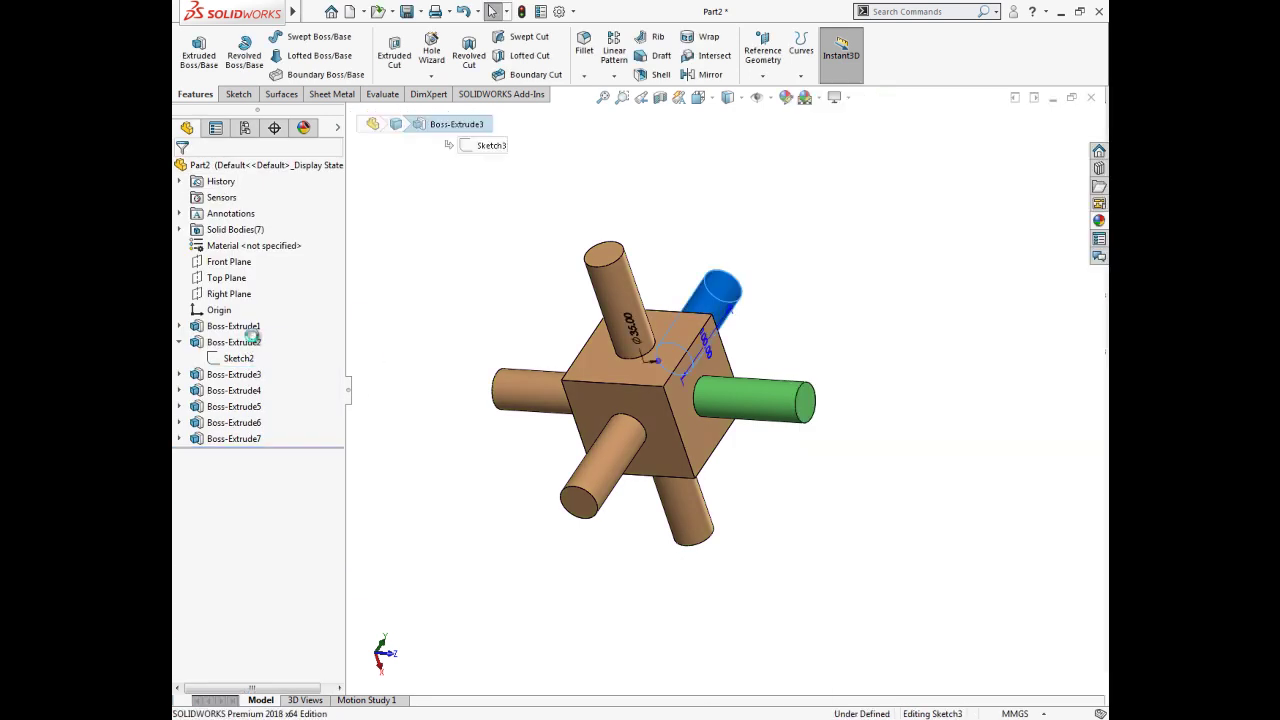
pyautogui.click(212, 349)
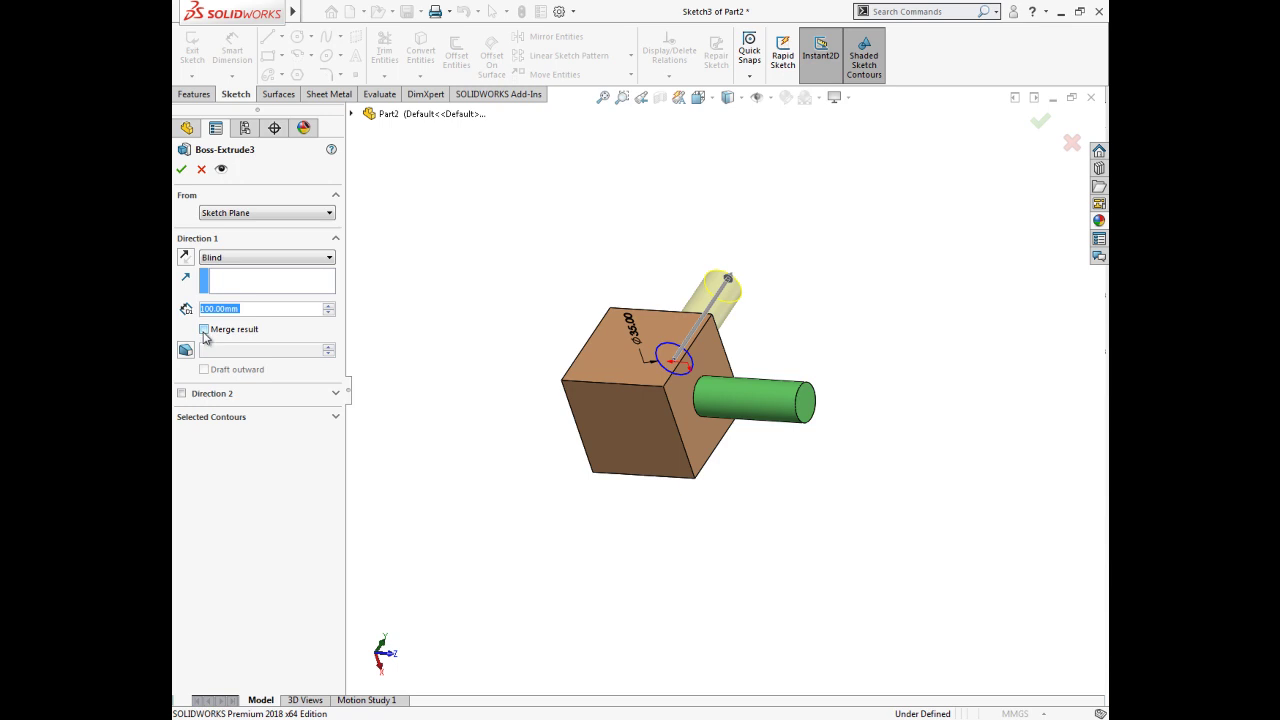
pyautogui.click(181, 172)
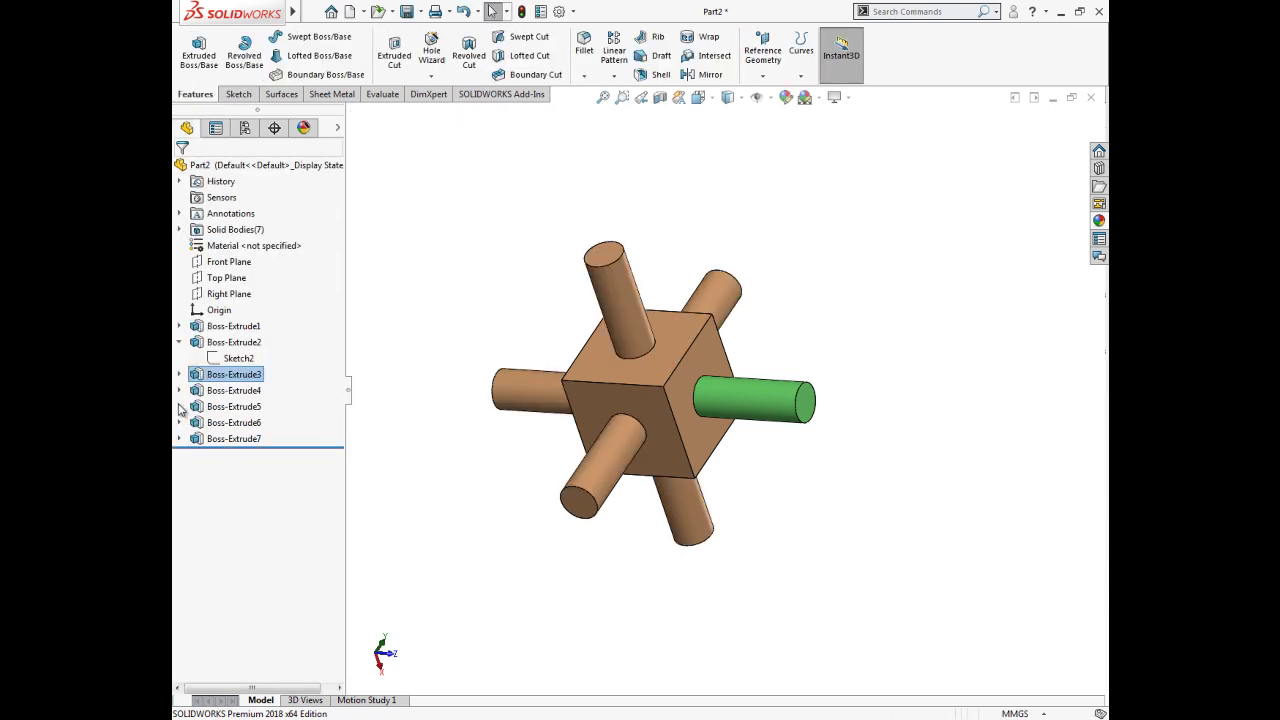
pyautogui.click(236, 376)
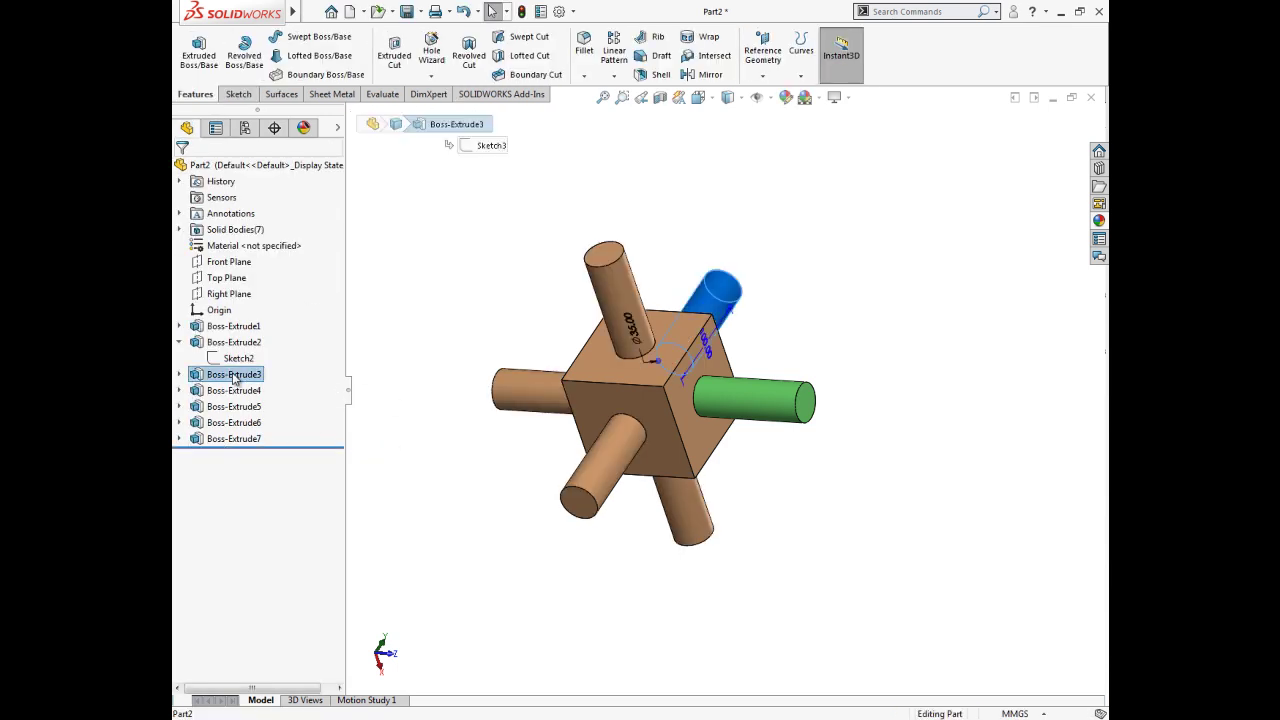
pyautogui.keyDown('shift'); pyautogui.click(238, 439); pyautogui.keyUp('shift')
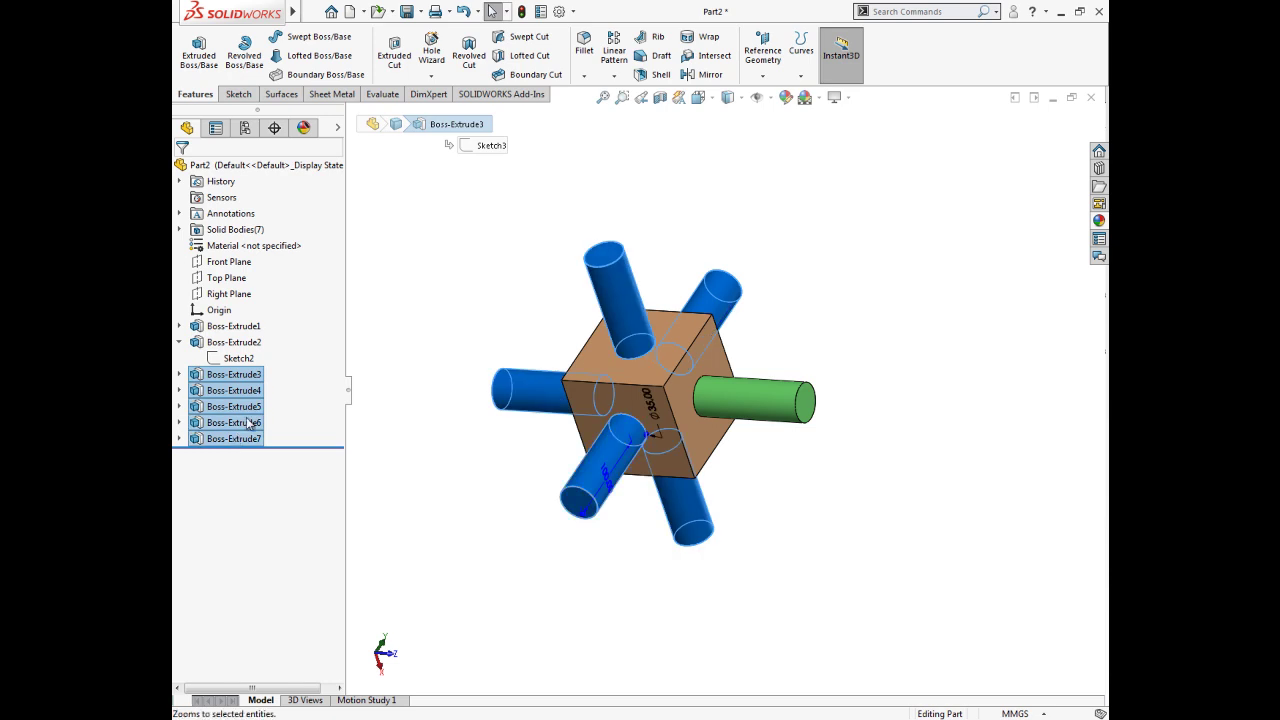
pyautogui.rightClick(309, 423)
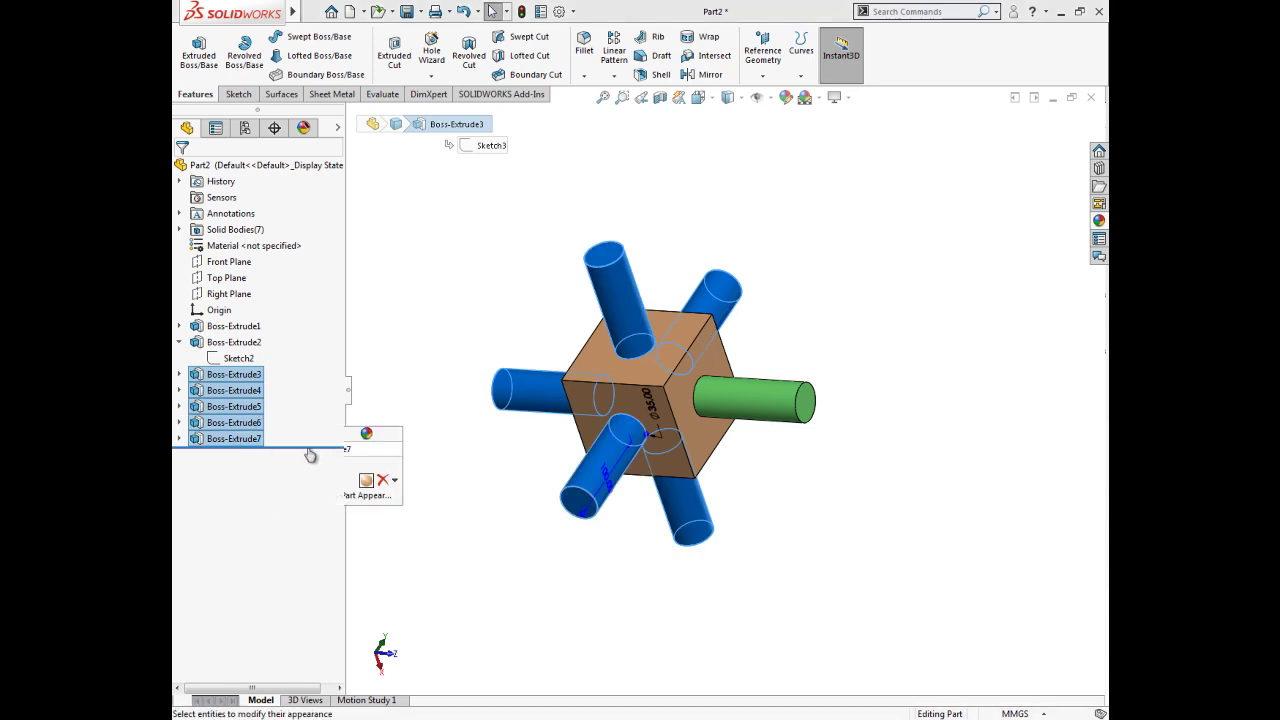
pyautogui.click(306, 456)
pyautogui.click(248, 468)
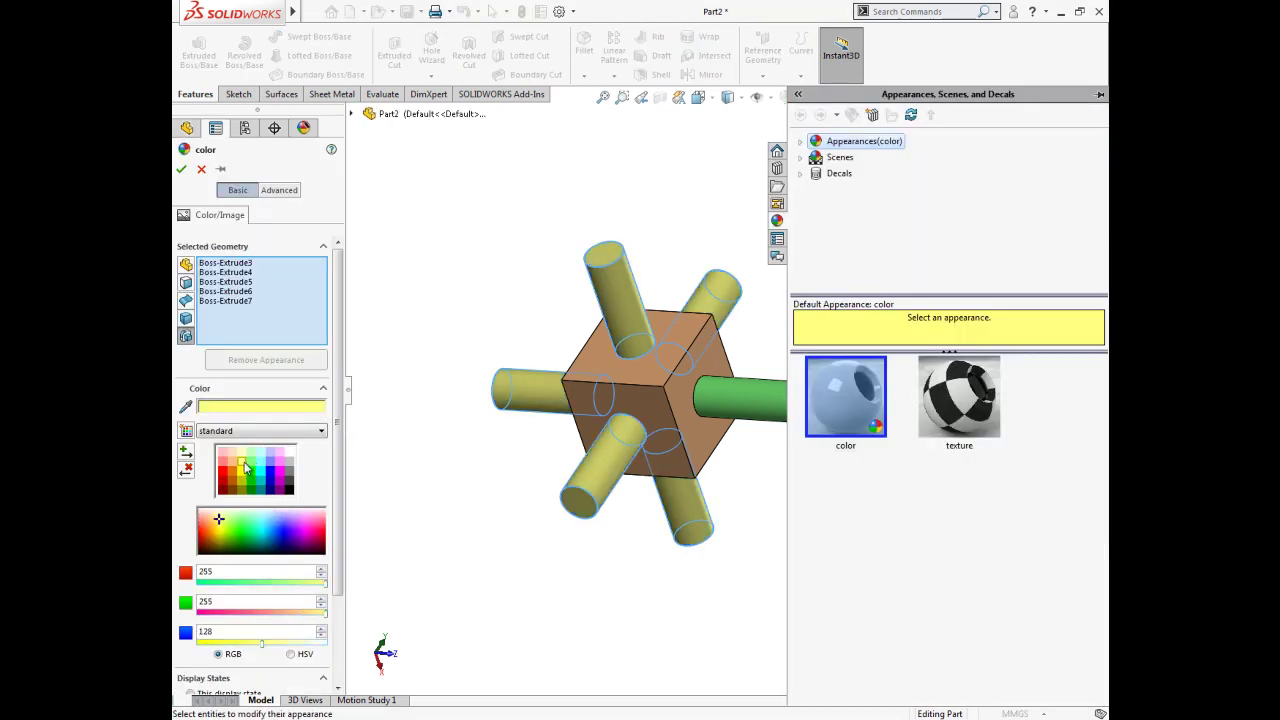
pyautogui.click(251, 464)
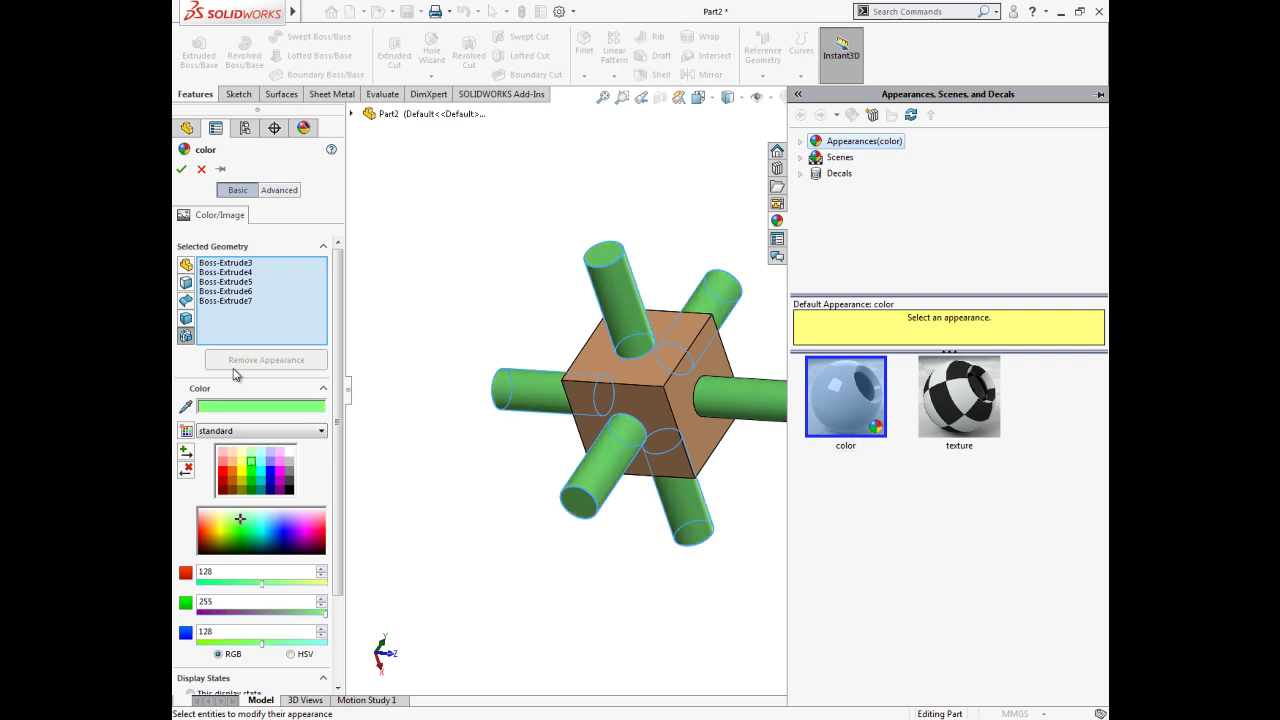
pyautogui.click(182, 170)
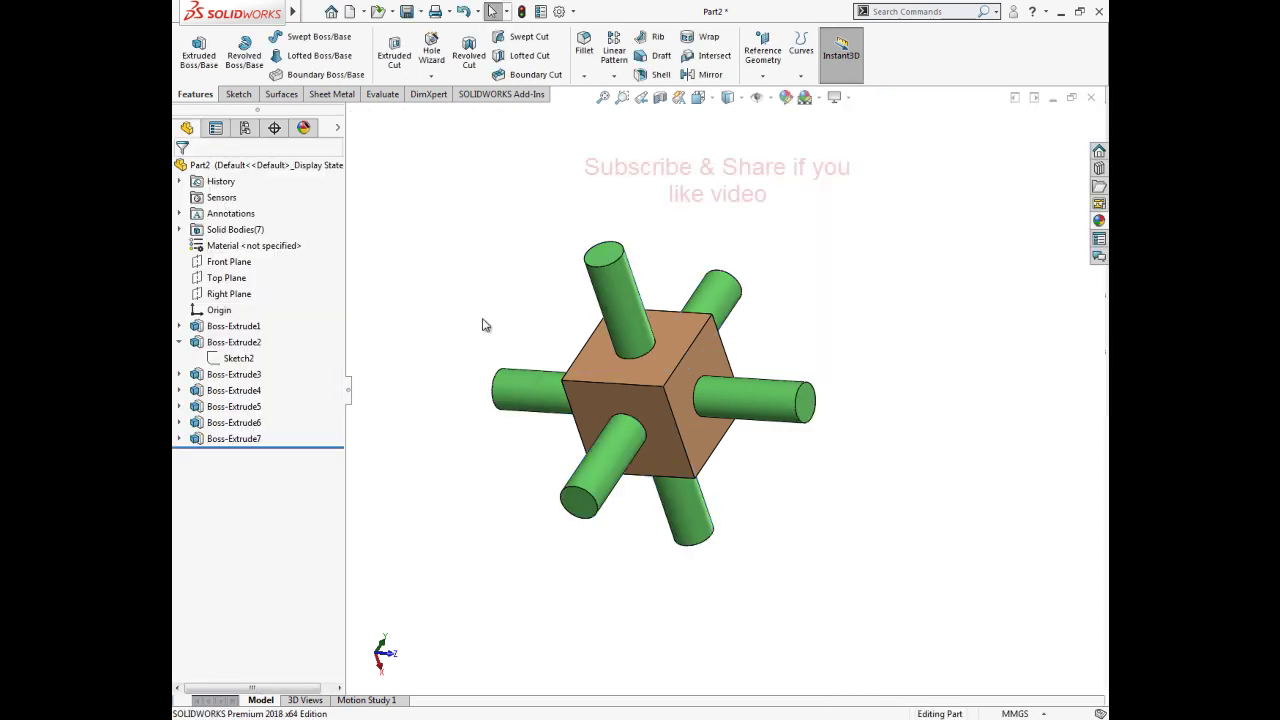
pyautogui.moveTo(791, 477)
pyautogui.mouseDown(button='middle')
pyautogui.moveTo(631, 468)
pyautogui.moveTo(569, 509)
pyautogui.moveTo(638, 467)
pyautogui.mouseUp(button='middle')
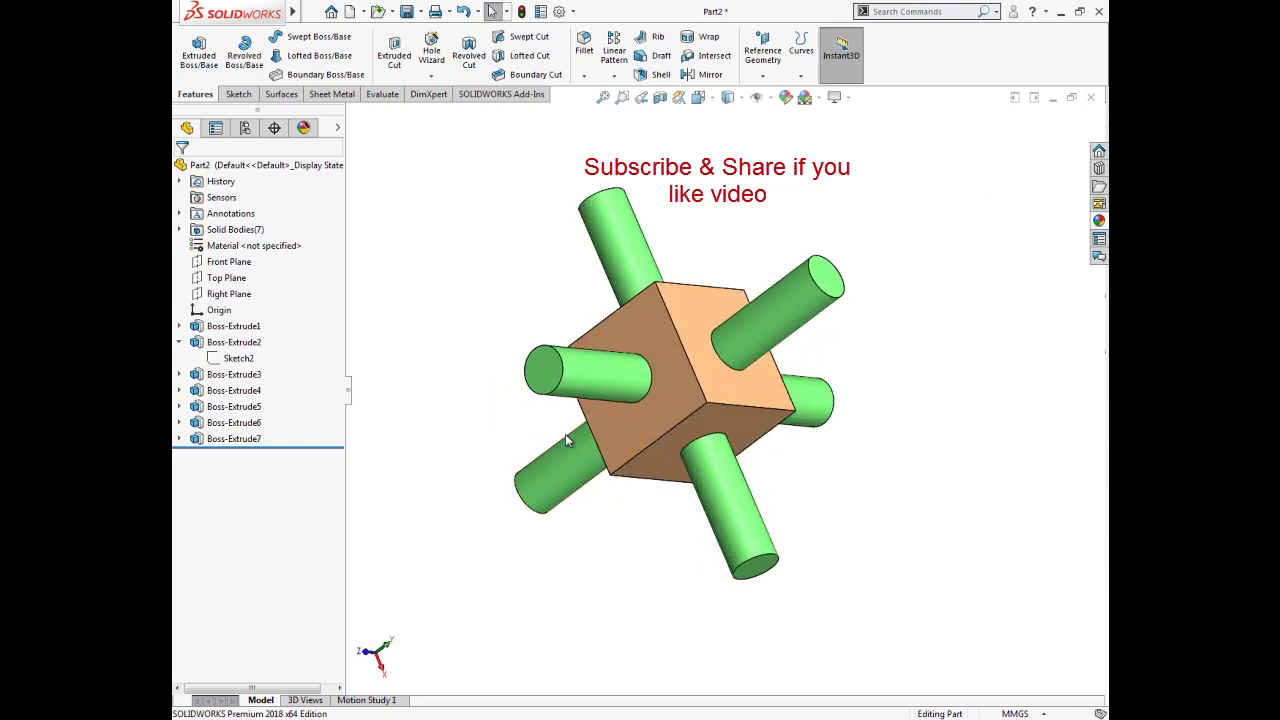
pyautogui.scroll(-2, 570, 436)
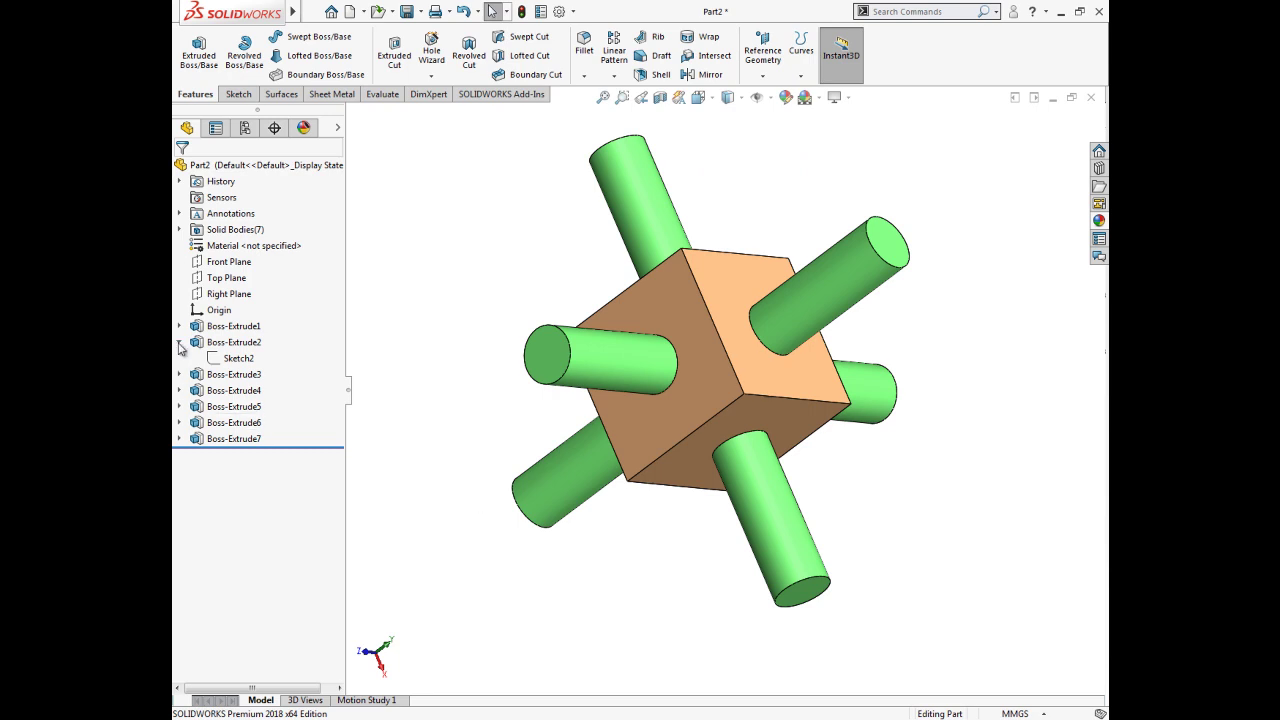
pyautogui.click(180, 344)
pyautogui.moveTo(580, 566)
pyautogui.mouseDown(button='middle')
pyautogui.moveTo(442, 405)
pyautogui.moveTo(583, 509)
pyautogui.moveTo(686, 563)
pyautogui.moveTo(791, 580)
pyautogui.moveTo(957, 486)
pyautogui.moveTo(980, 500)
pyautogui.moveTo(750, 528)
pyautogui.moveTo(660, 506)
pyautogui.moveTo(603, 471)
pyautogui.moveTo(492, 480)
pyautogui.moveTo(569, 511)
pyautogui.mouseUp(button='middle')
pyautogui.press('f')
pyautogui.scroll(-2, 670, 489)
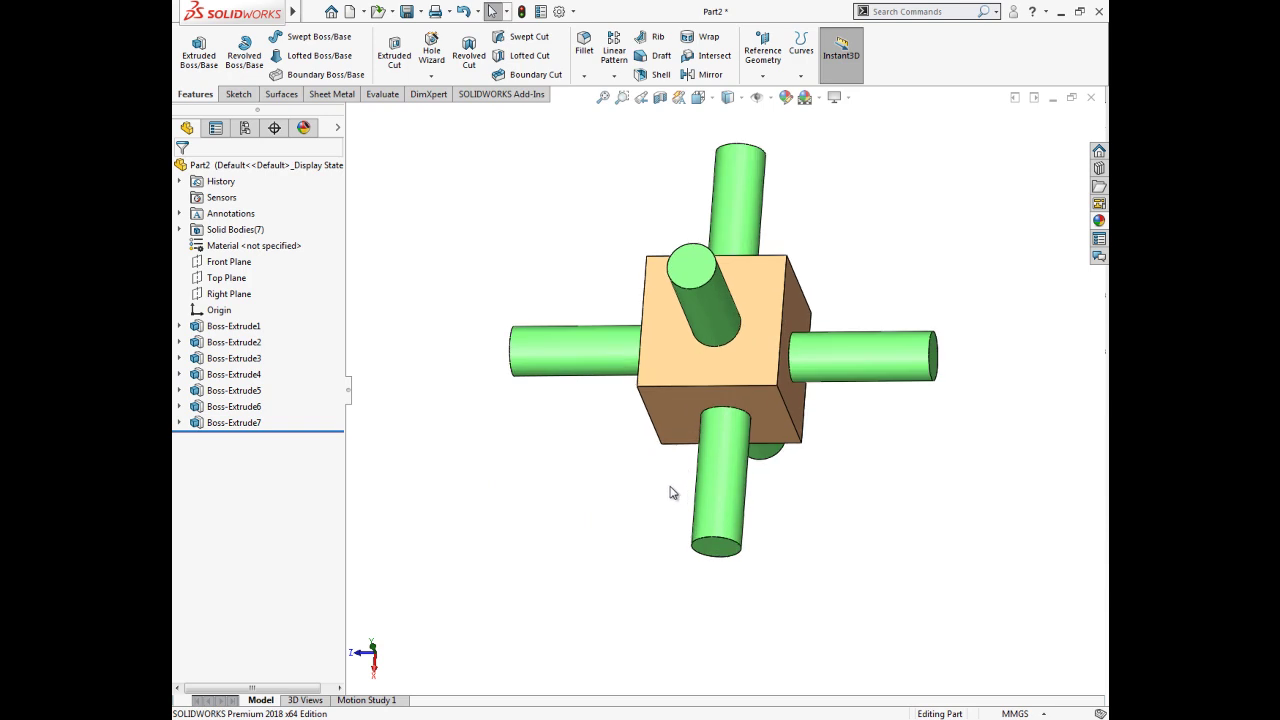